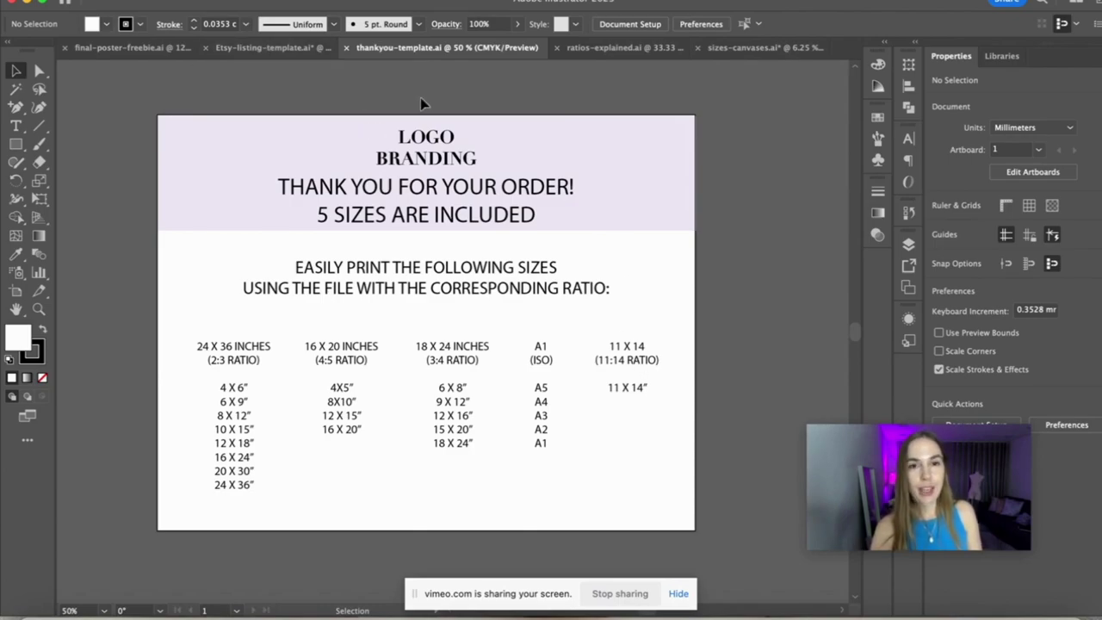
- Switch to Etsy-listing-template.ai and scroll over its five ratio frames and print sizes
left_click(291, 49)
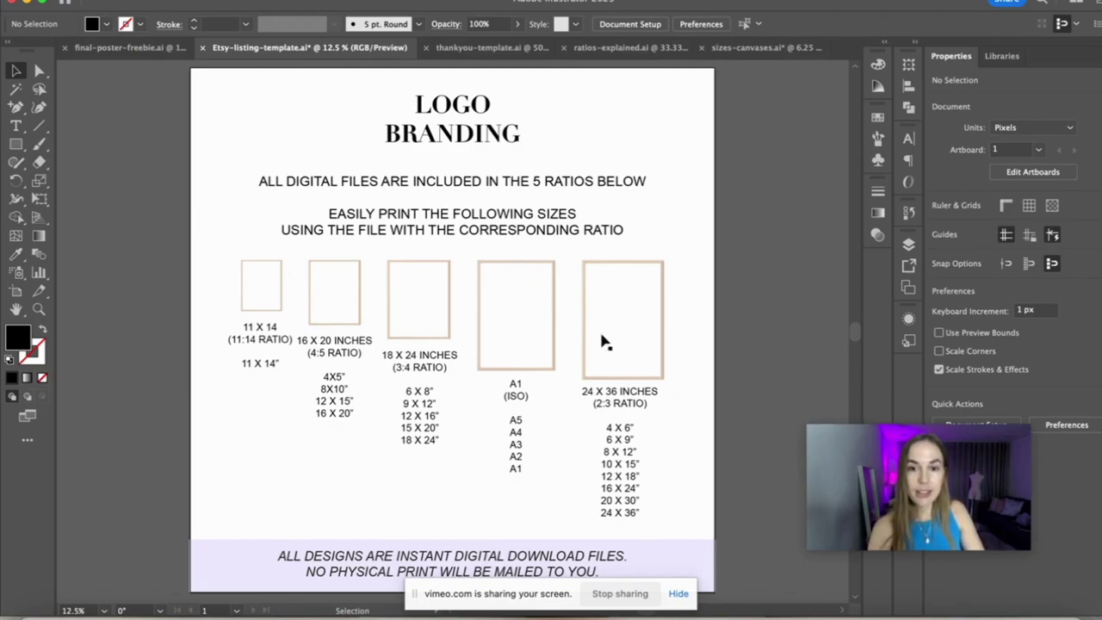
scroll(611, 362, "down", 1)
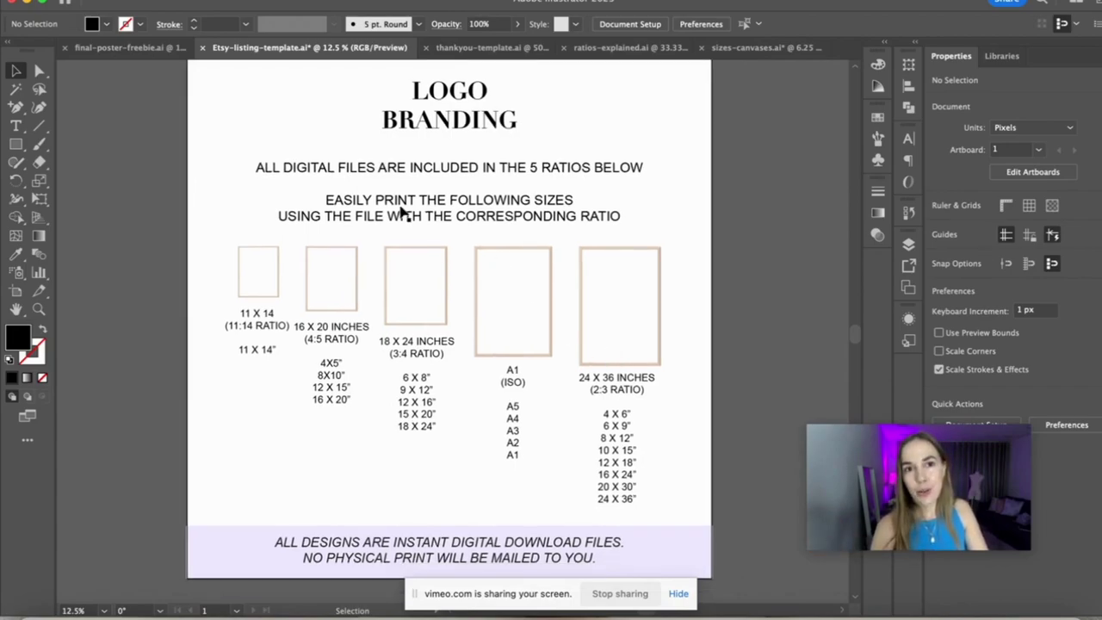
scroll(402, 211, "up", 1)
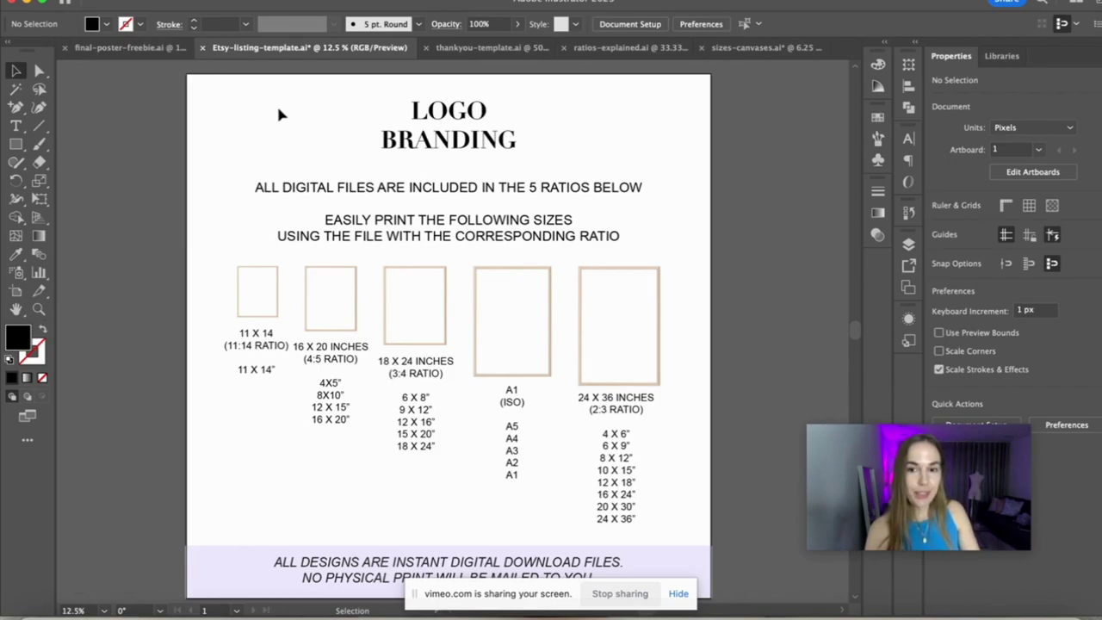
- Copy all the artwork from final-poster-freebie.ai and paste it into sizes-canvases.ai
left_click(129, 47)
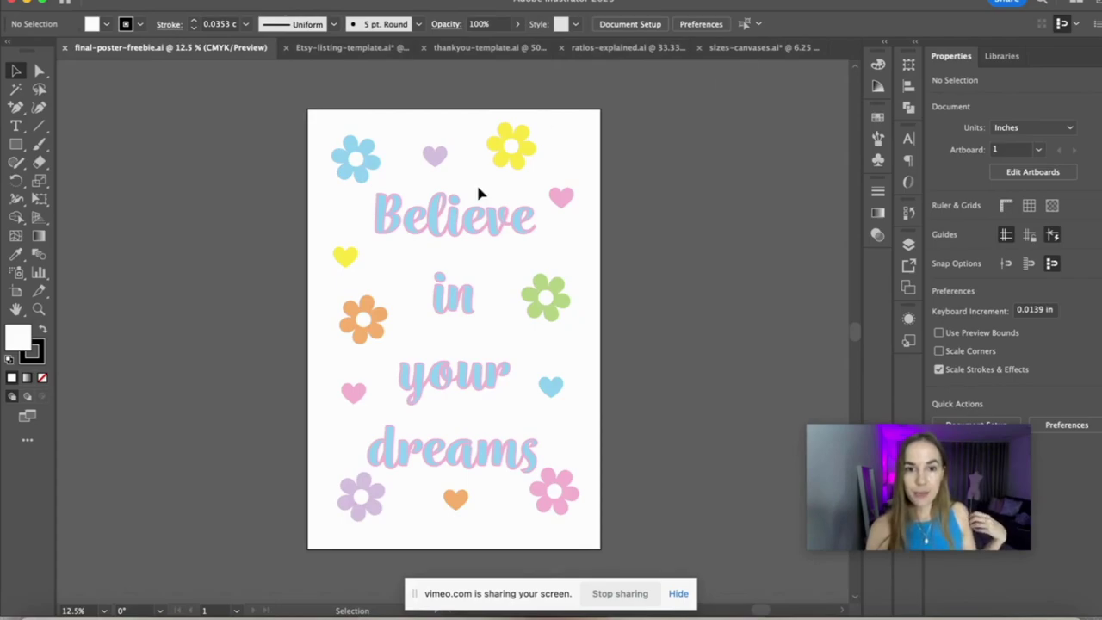
left_click_drag(311, 128, 655, 546)
key("super")
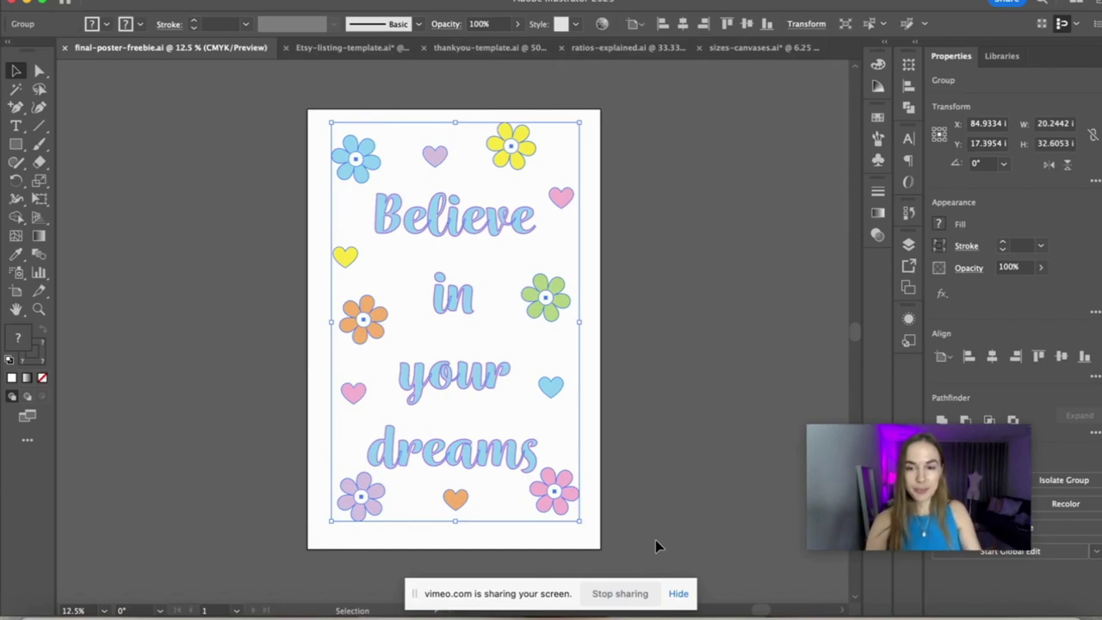
left_click(754, 50)
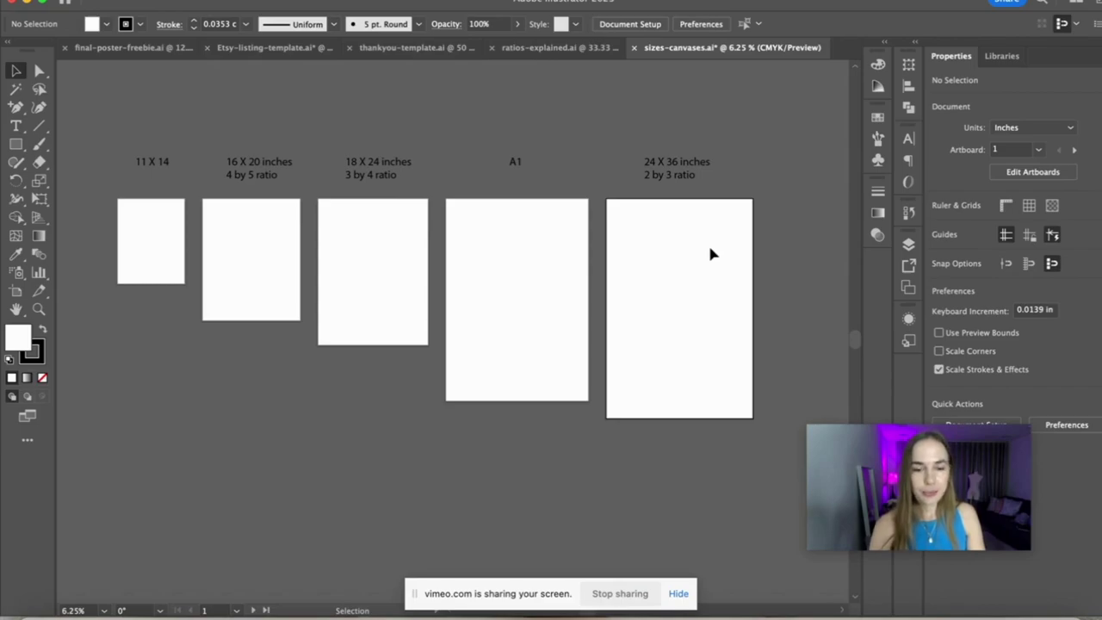
key("ctrl+v")
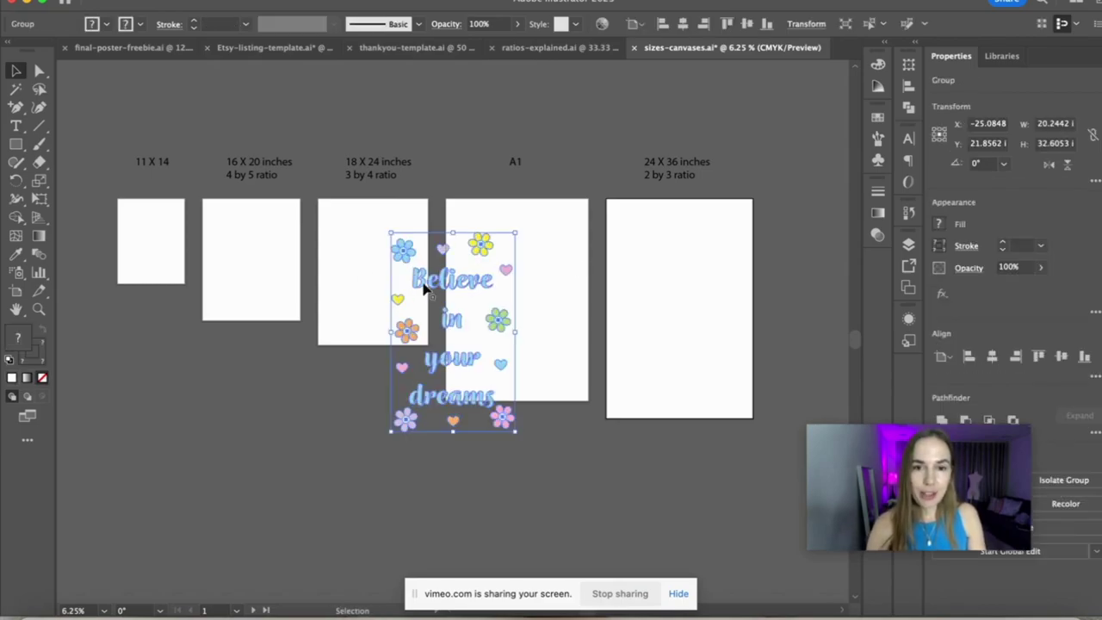
- Move the pasted poster onto the 24 X 36 inches artboard and centre it horizontally and vertically
left_click_drag(433, 291, 660, 264)
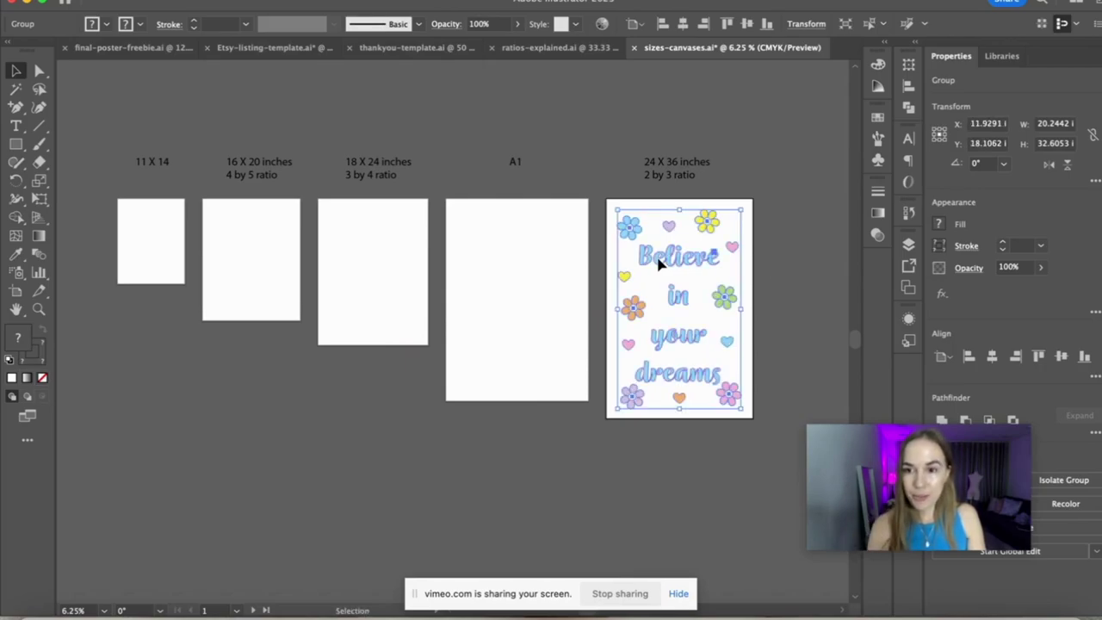
left_click(993, 356)
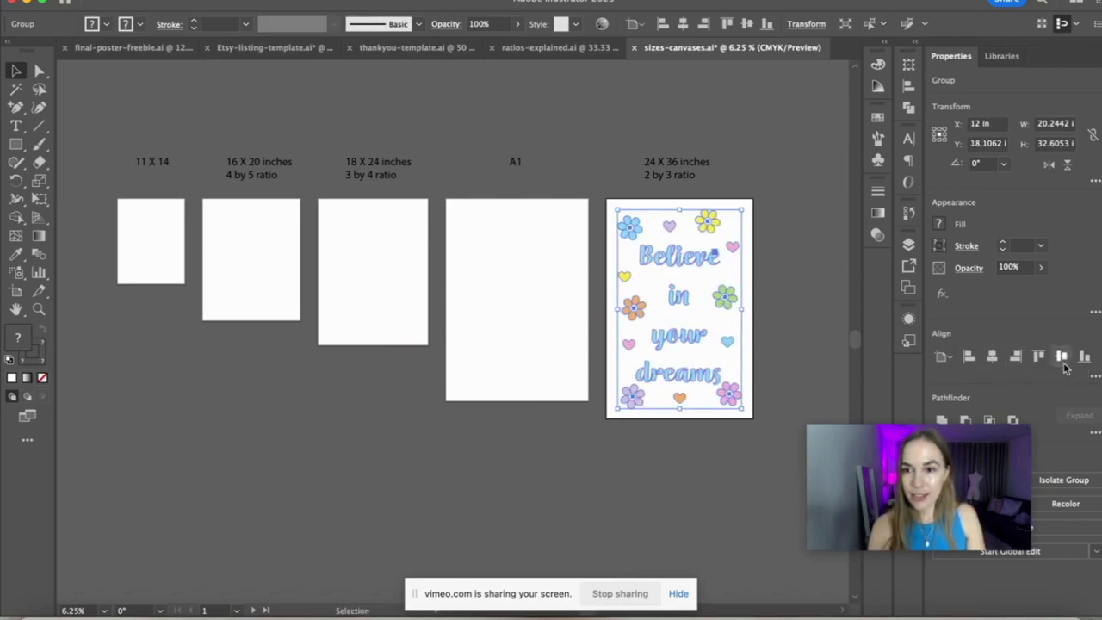
left_click(1063, 358)
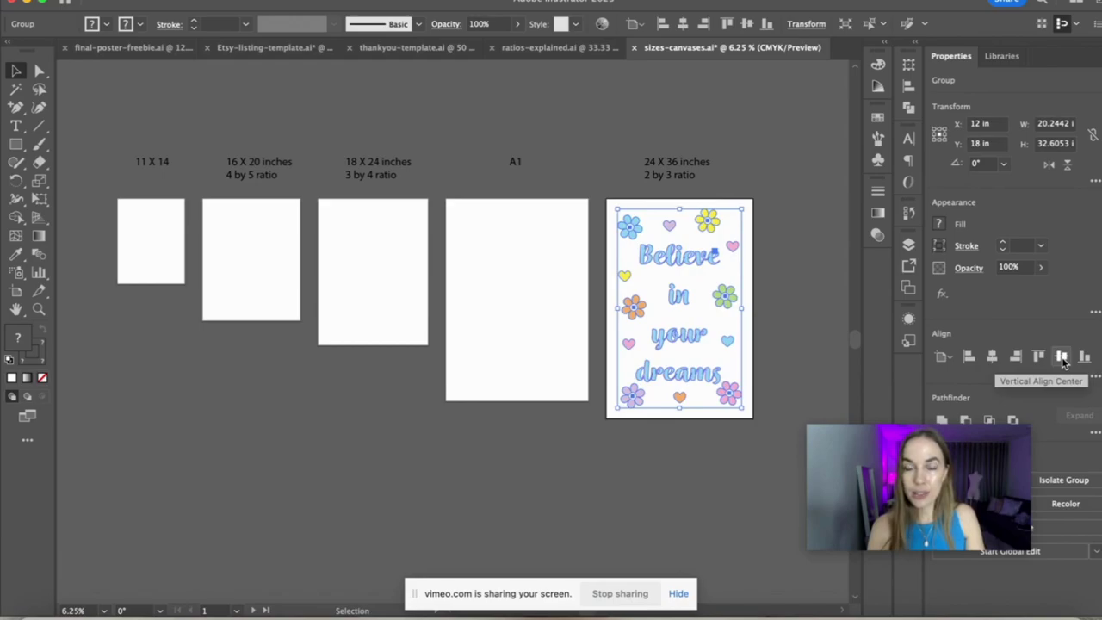
left_click(807, 336)
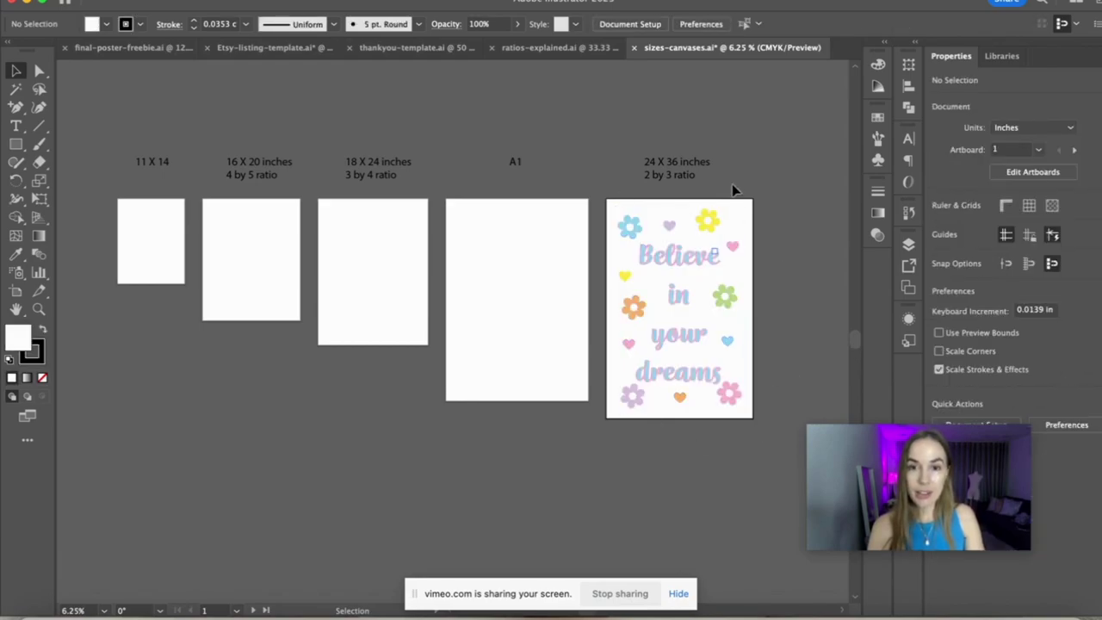
- Duplicate the poster onto the A1 artboard, scale it down to fit, and centre it
left_click(691, 334)
left_click_drag(691, 334, 522, 293)
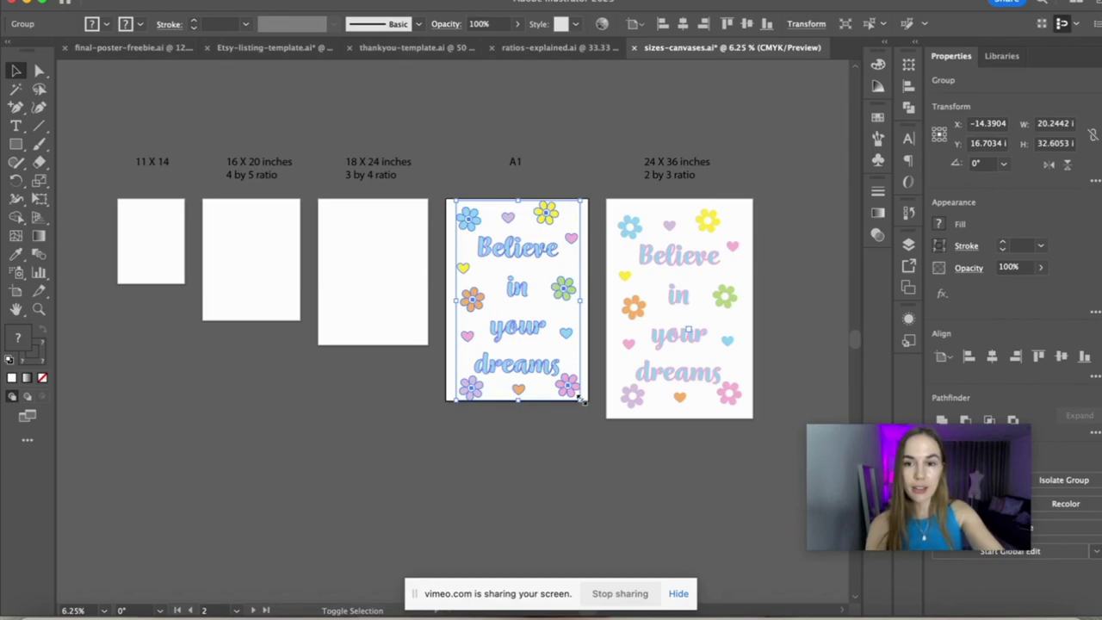
left_click_drag(583, 397, 580, 396)
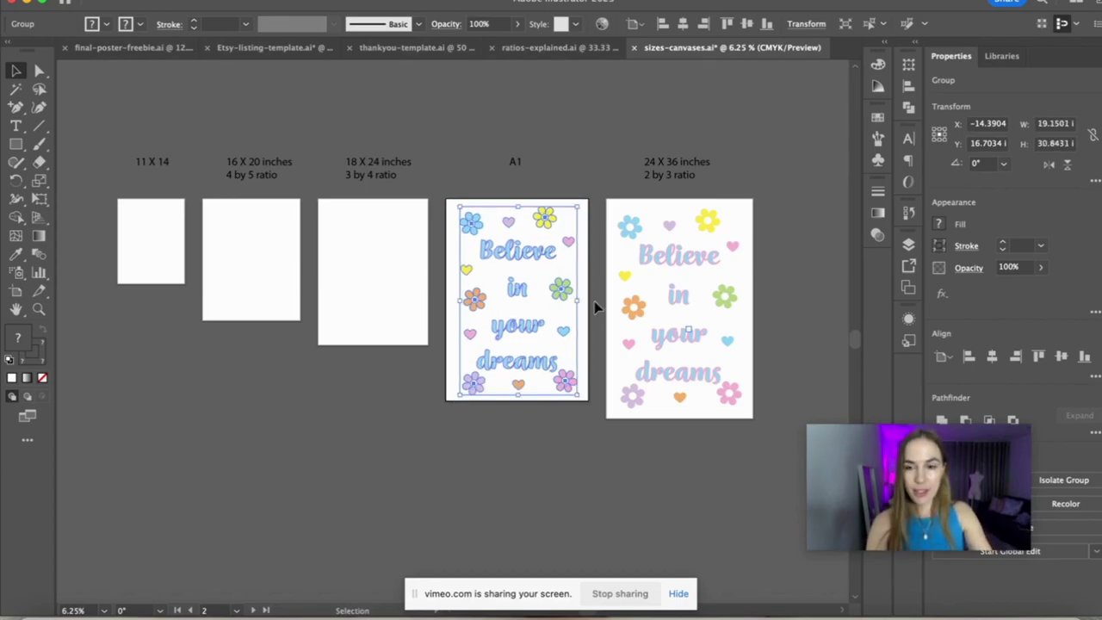
left_click(995, 359)
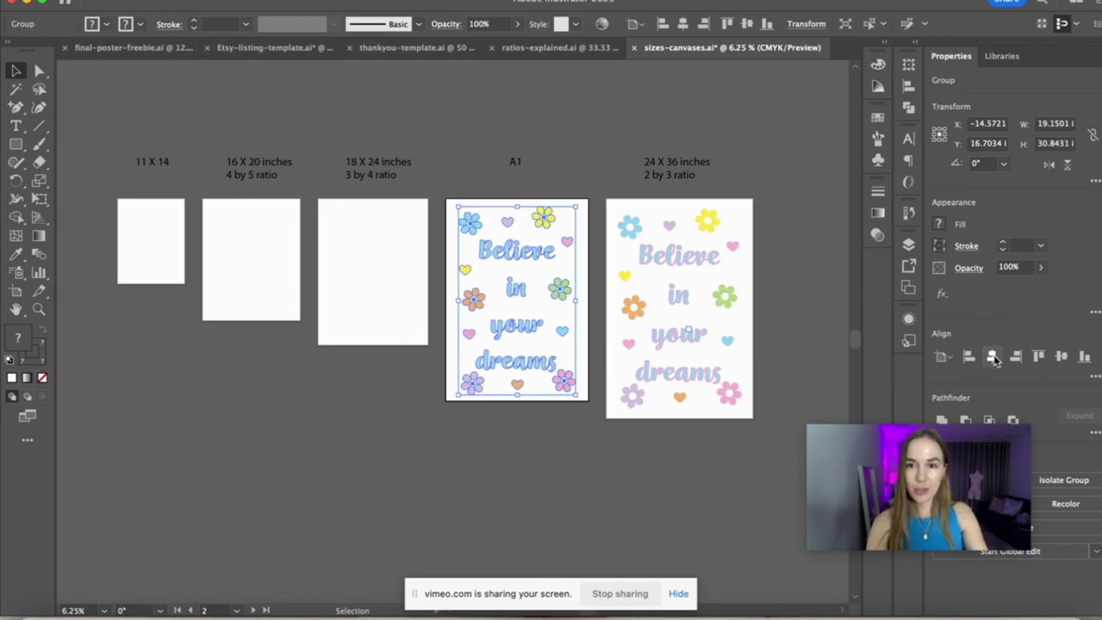
left_click(1062, 358)
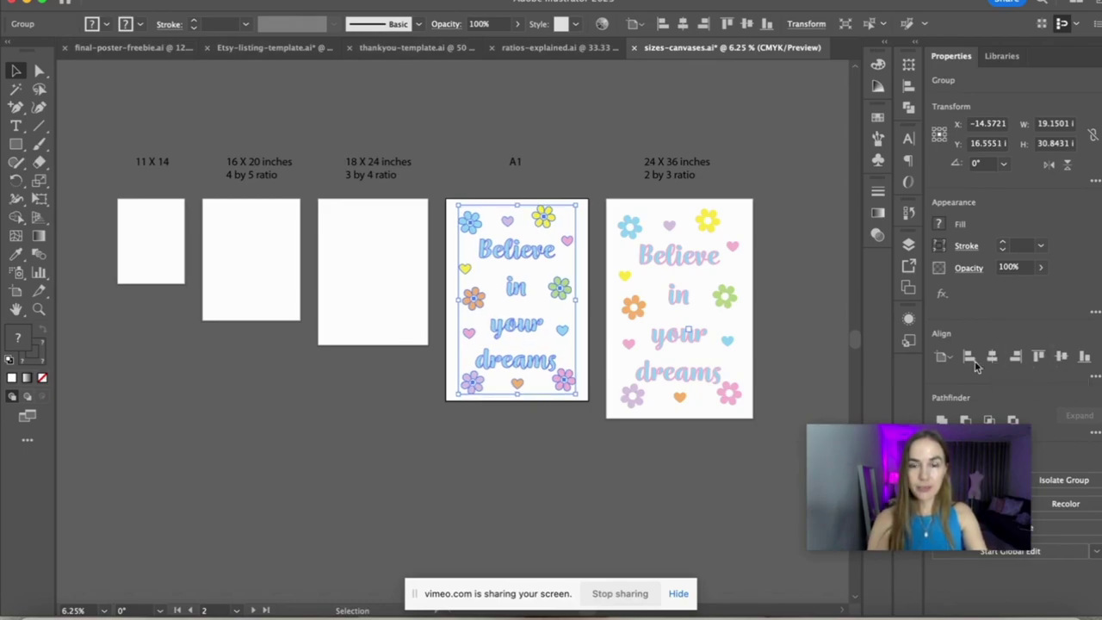
left_click(557, 444)
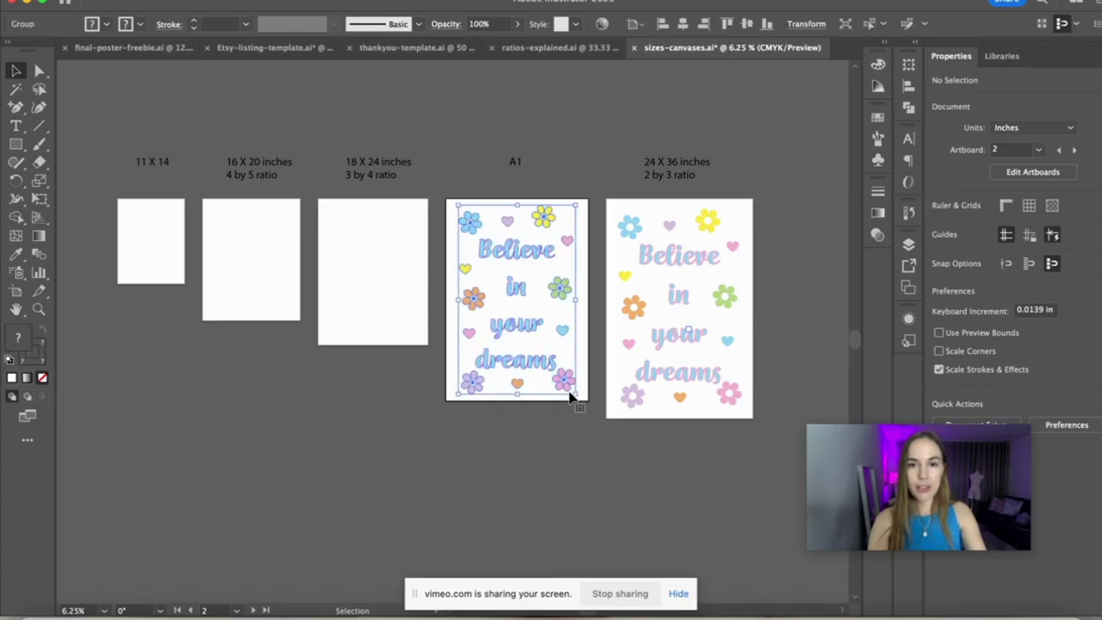
left_click(571, 395)
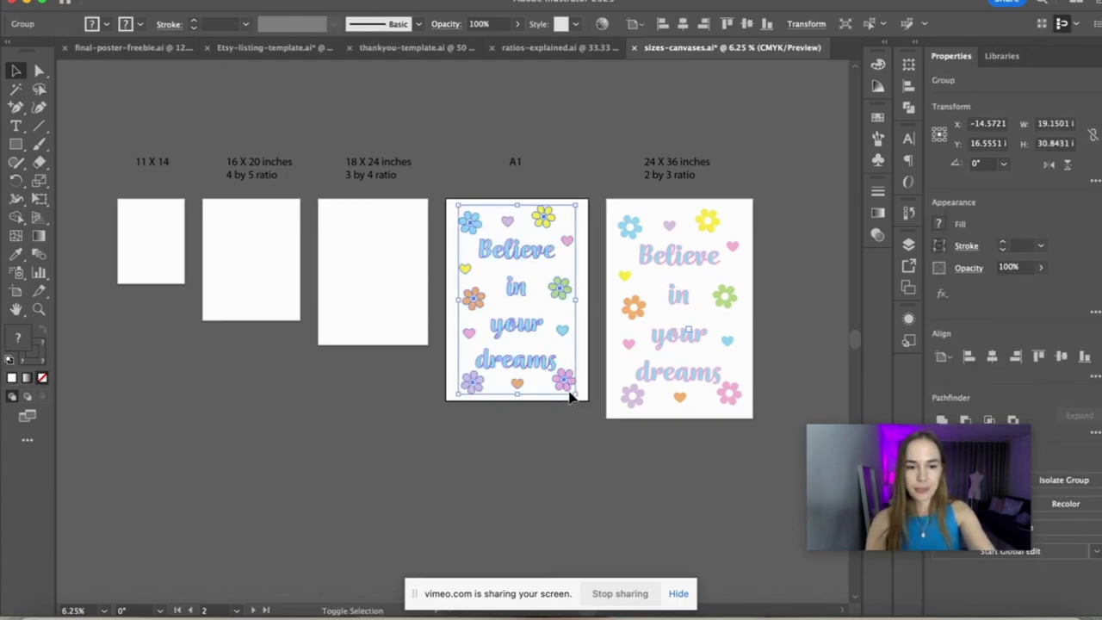
left_click_drag(573, 394, 576, 388)
- Duplicate the A1 artwork onto the 18 X 24 inches artboard, resize it to fill, and centre it
left_click(574, 415)
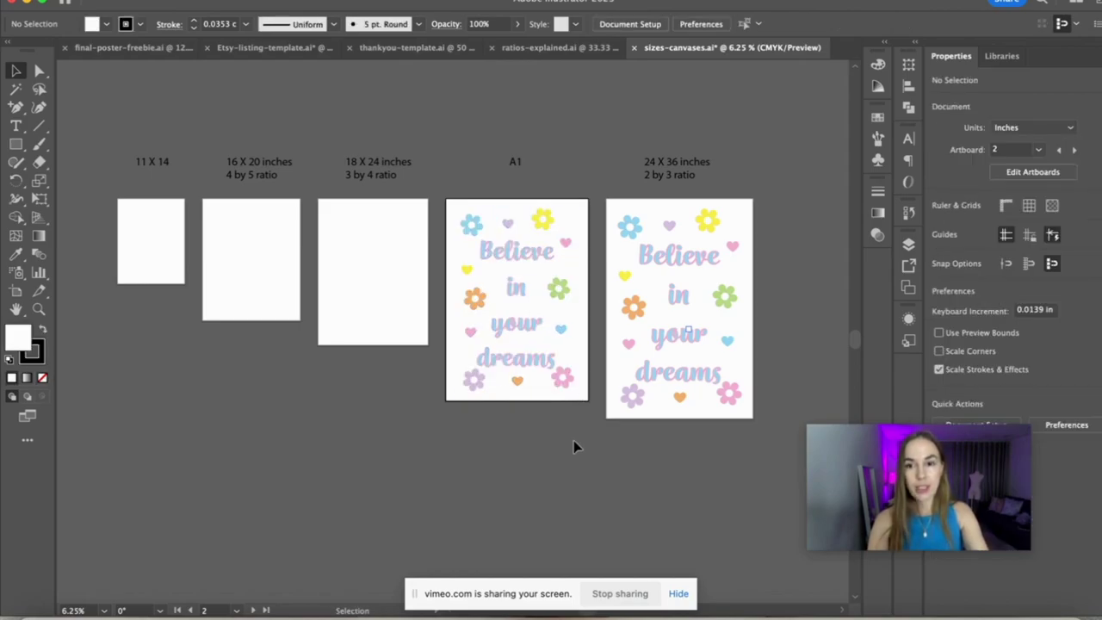
left_click(566, 385)
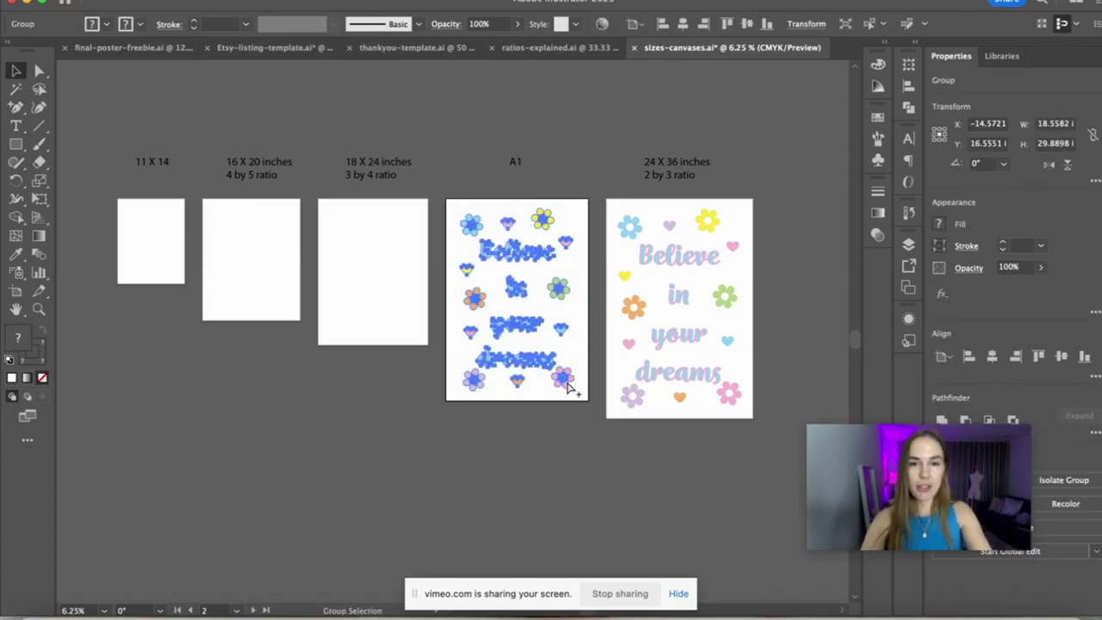
left_click_drag(567, 385, 437, 377)
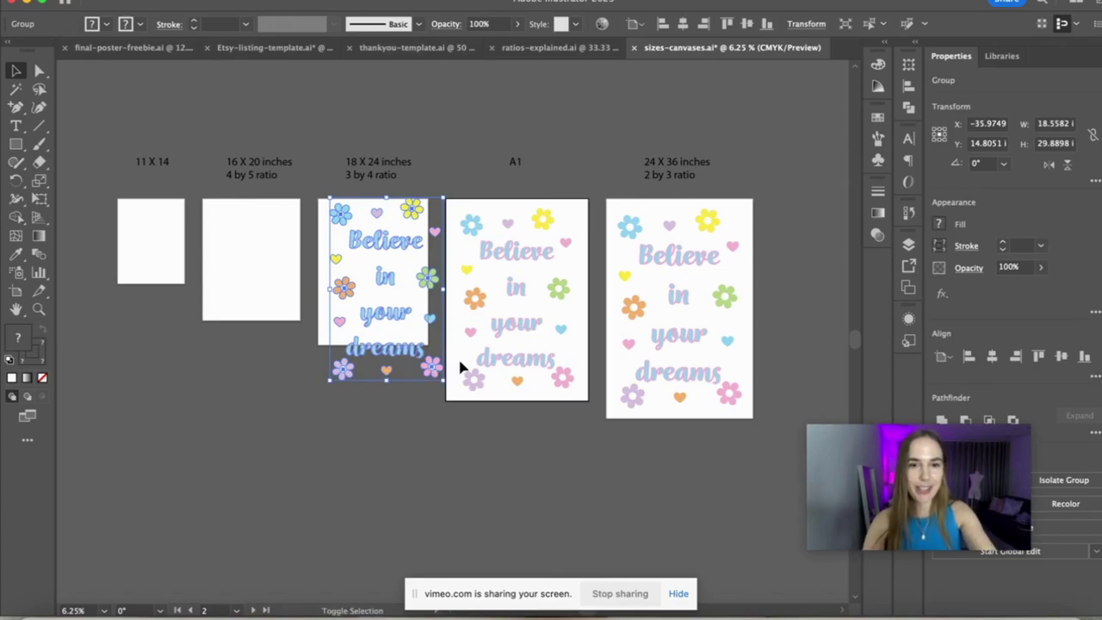
left_click_drag(444, 378, 425, 347)
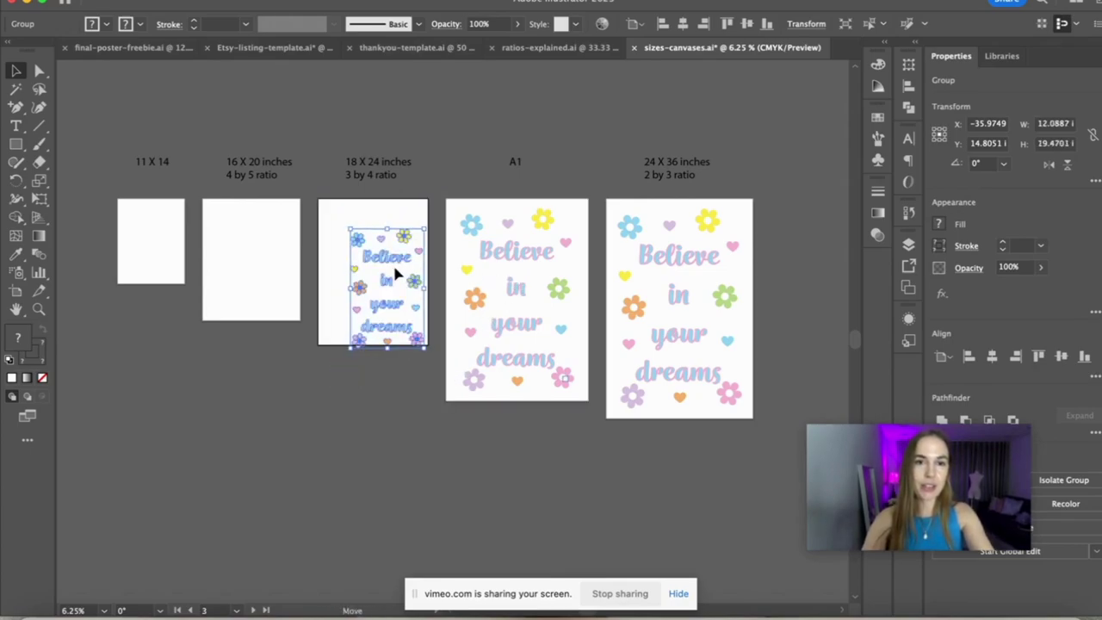
left_click_drag(413, 284, 396, 263)
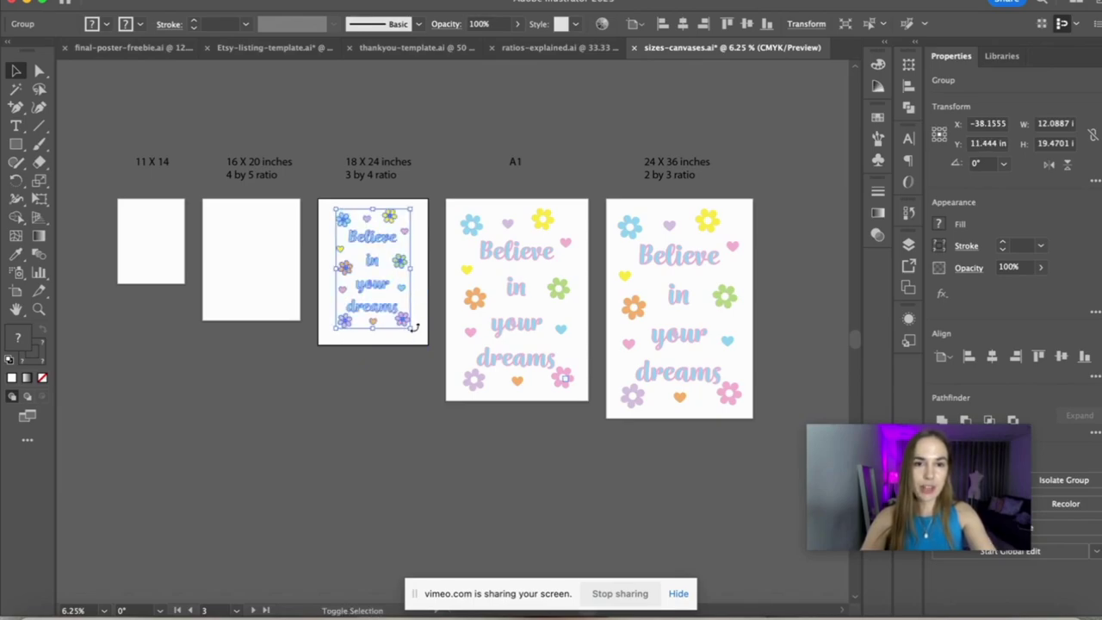
left_click_drag(412, 331, 417, 338)
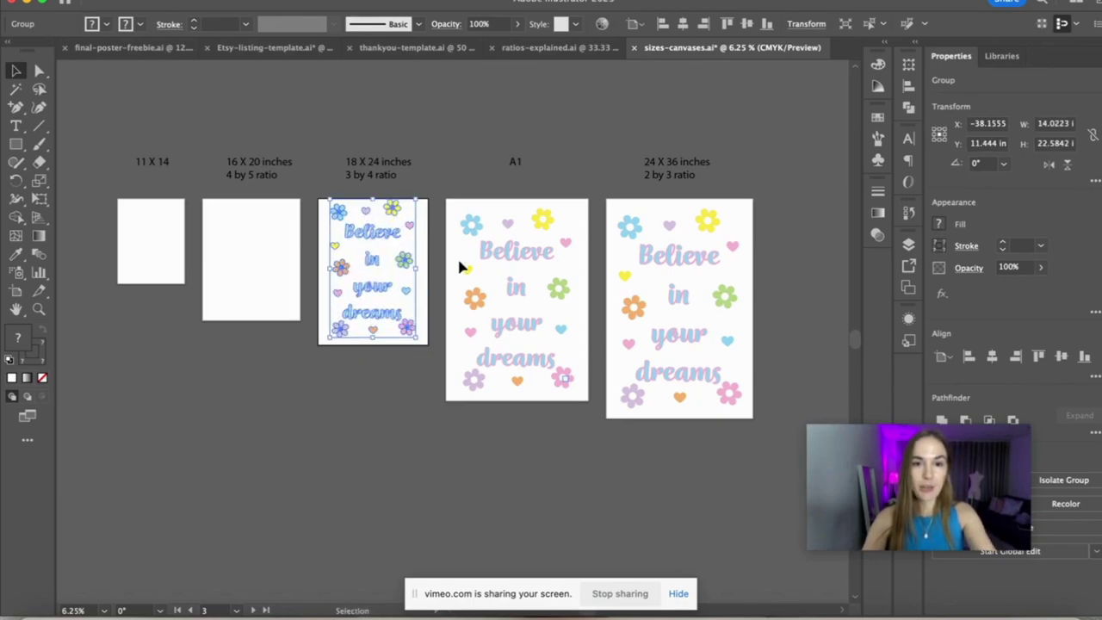
left_click(992, 357)
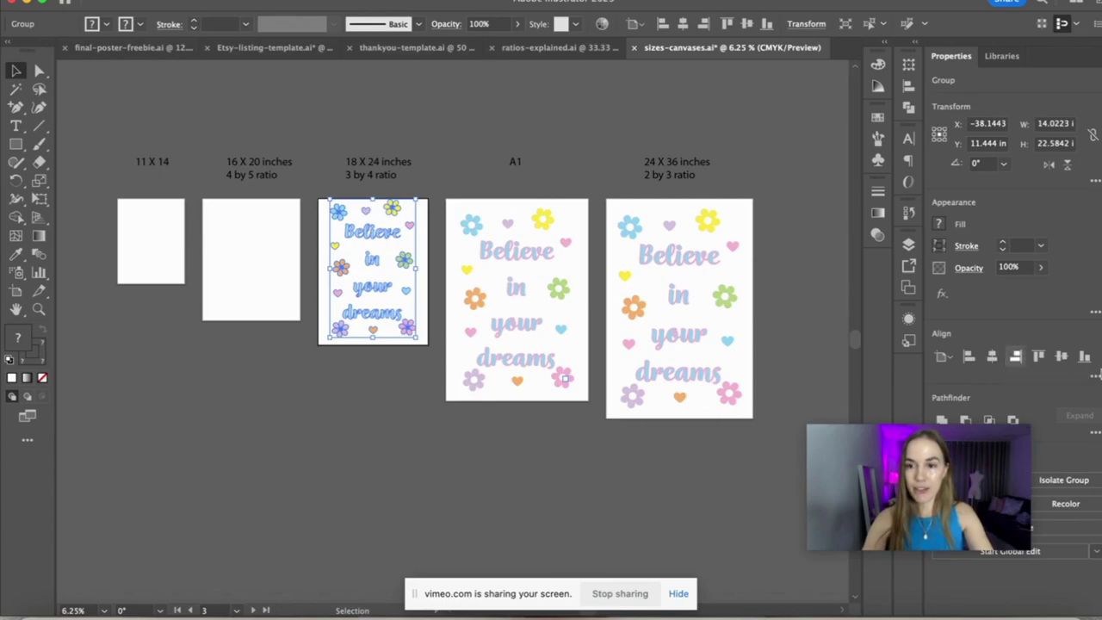
left_click(1062, 356)
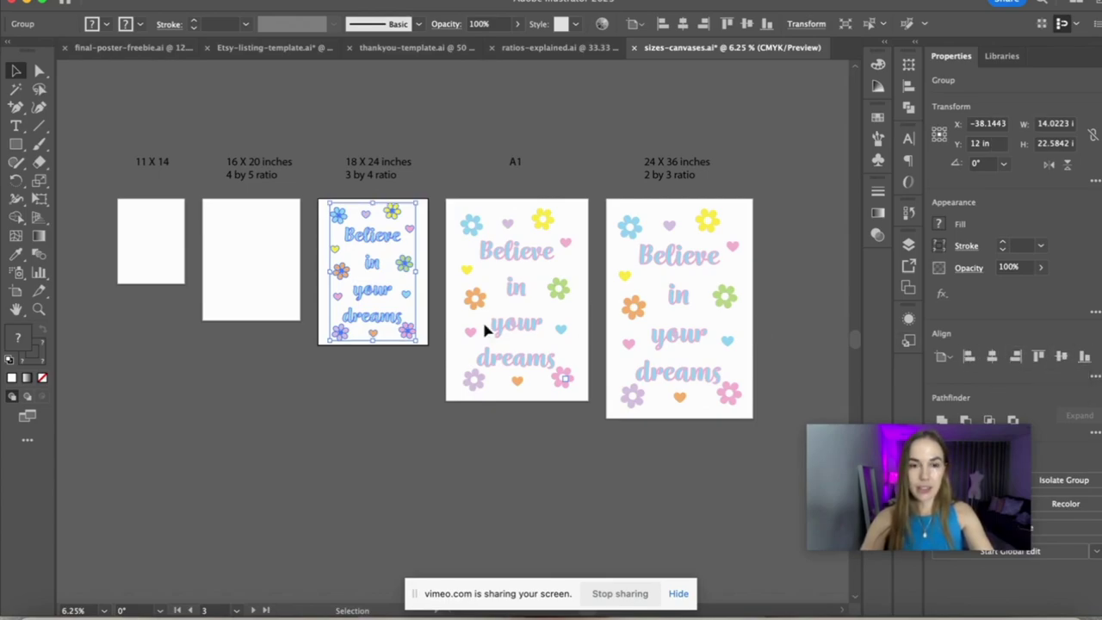
- Copy the artwork onto the 16 X 20 inches artboard, centre it vertically, and scale it down
left_click_drag(402, 324, 284, 322)
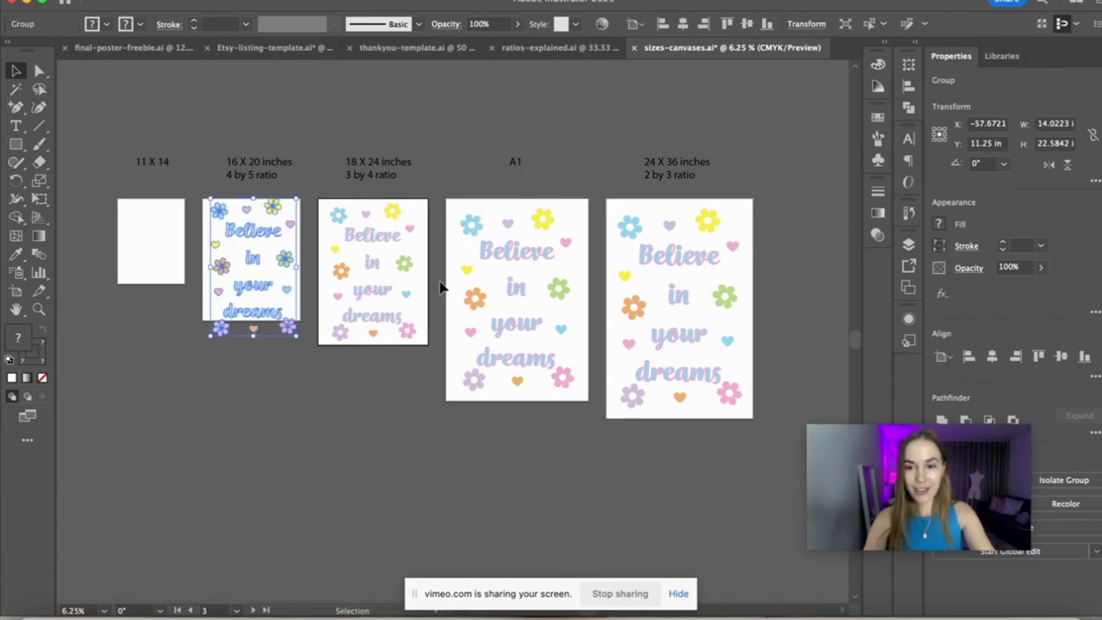
left_click(1062, 356)
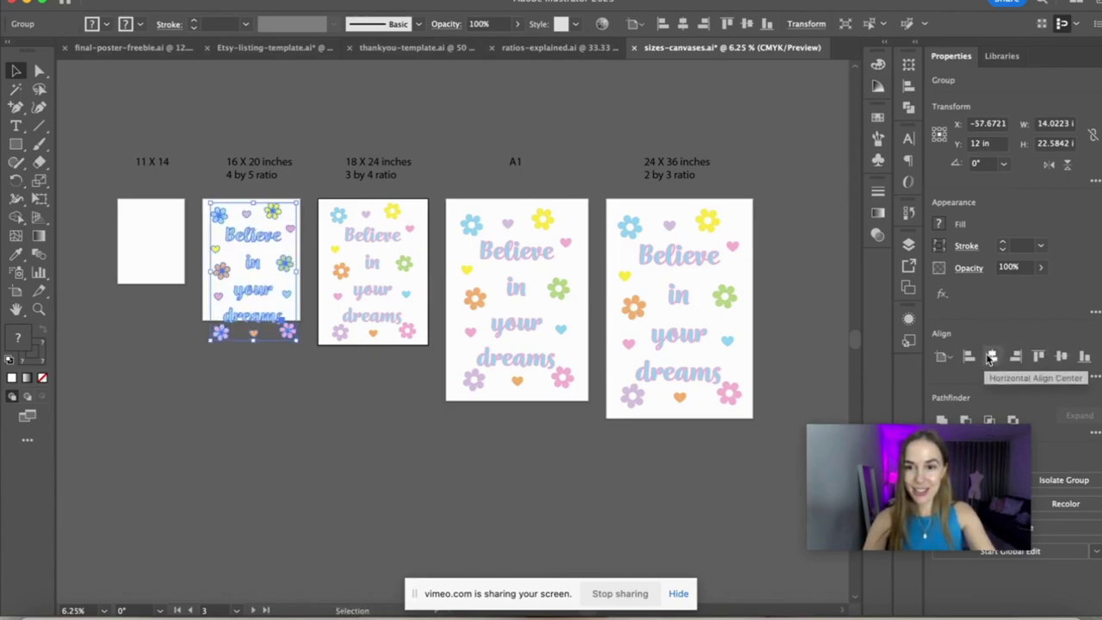
left_click(988, 358)
key("super+z")
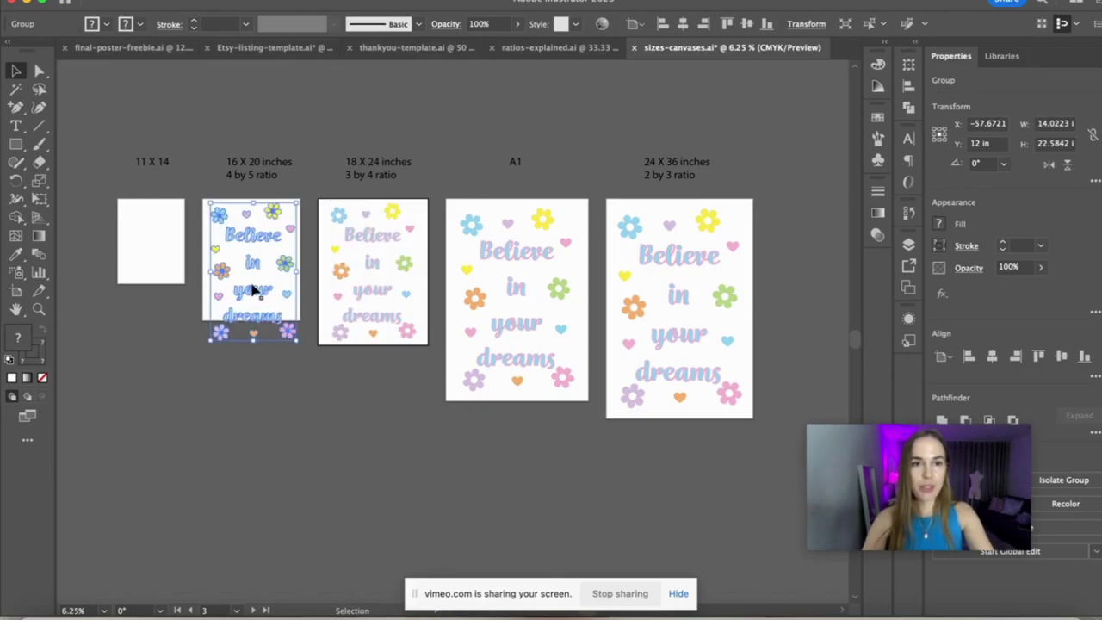
left_click_drag(256, 302, 253, 288)
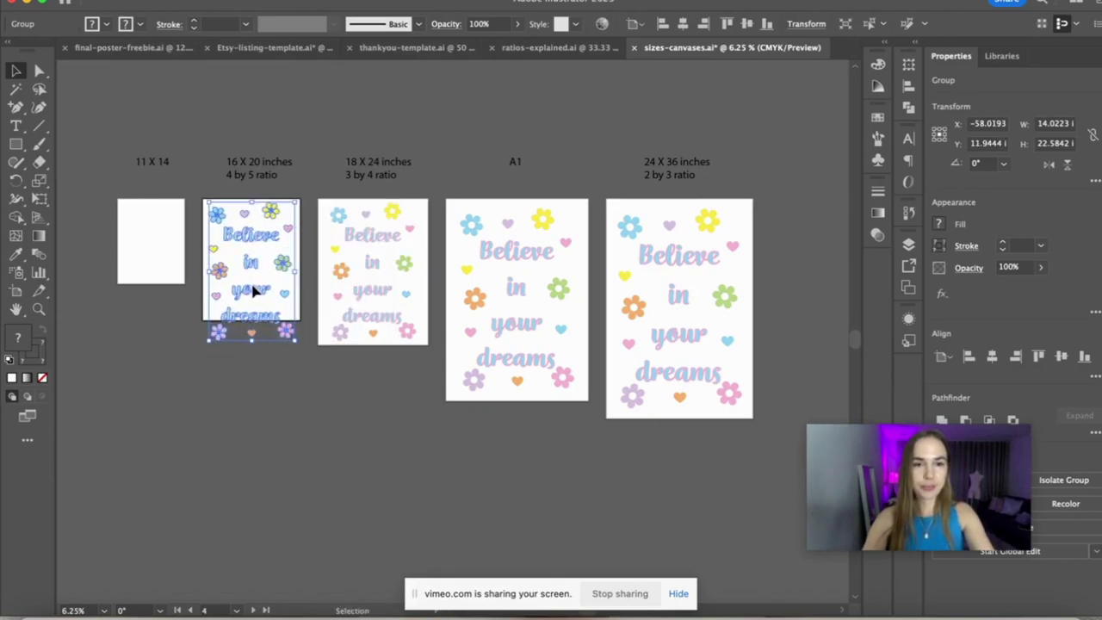
left_click(1063, 360)
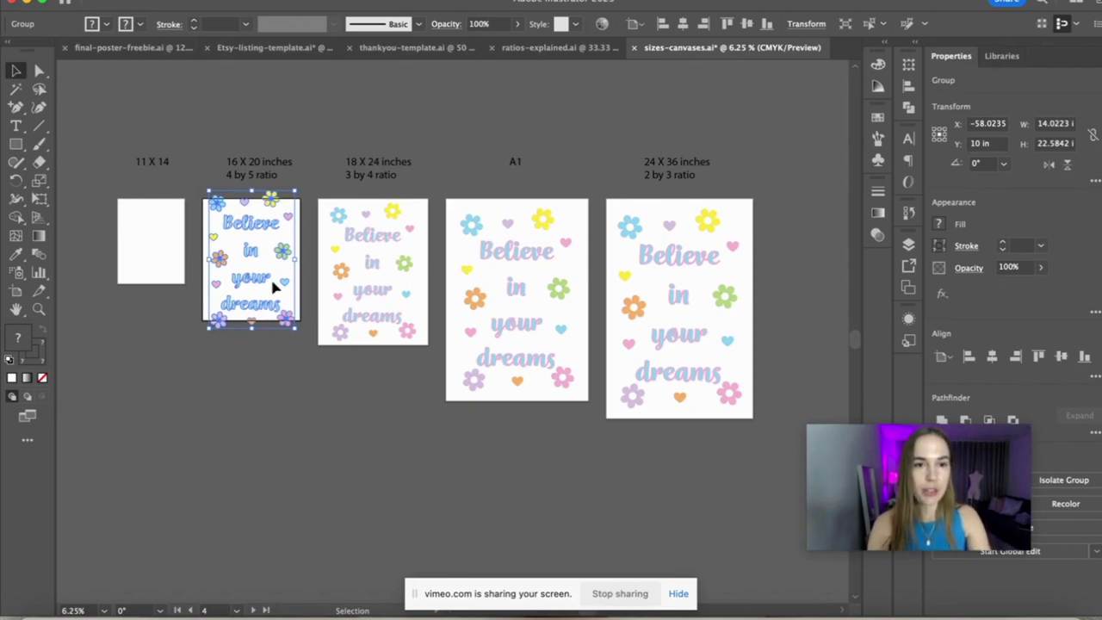
left_click_drag(297, 331, 288, 318)
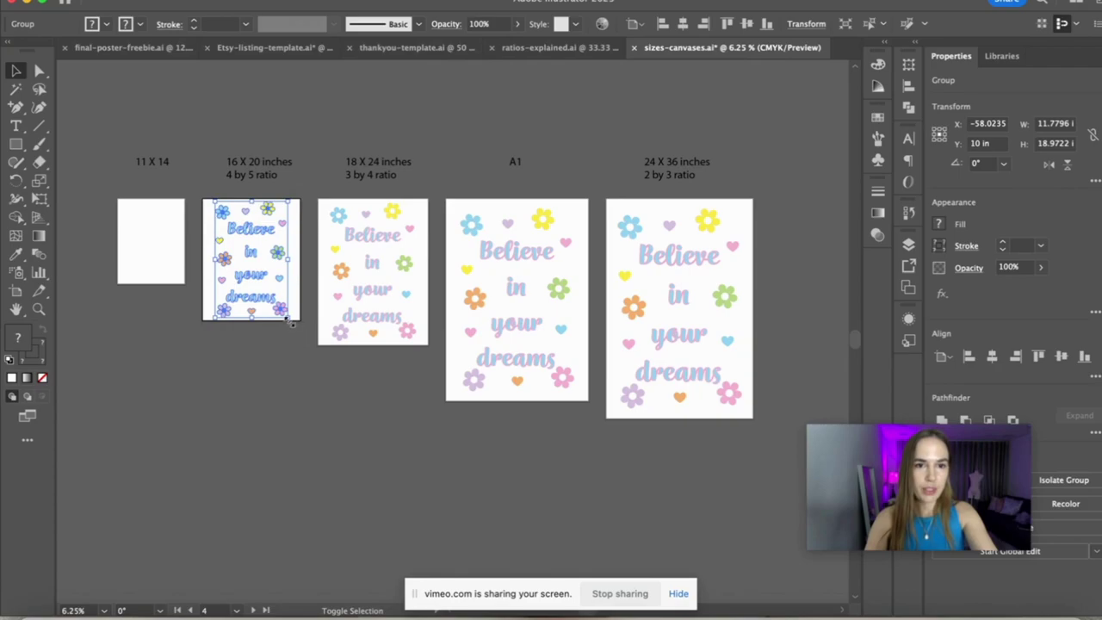
left_click(310, 384)
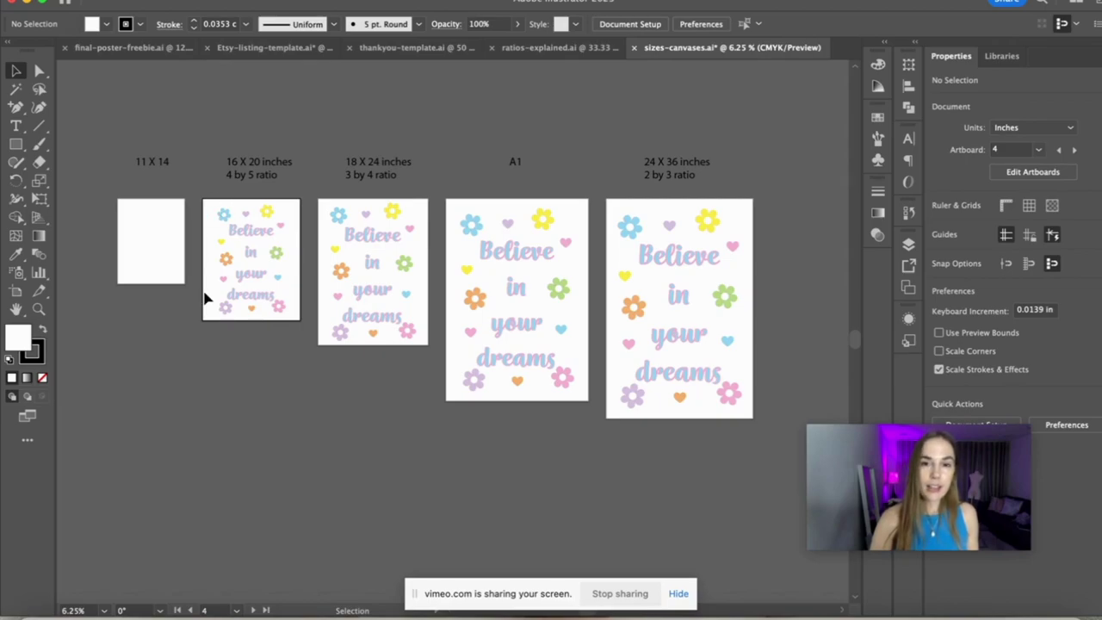
- Reposition edge flowers and hearts on the 16 X 20 poster, nudging the bottom-left and top-left flowers inward
left_click(277, 315)
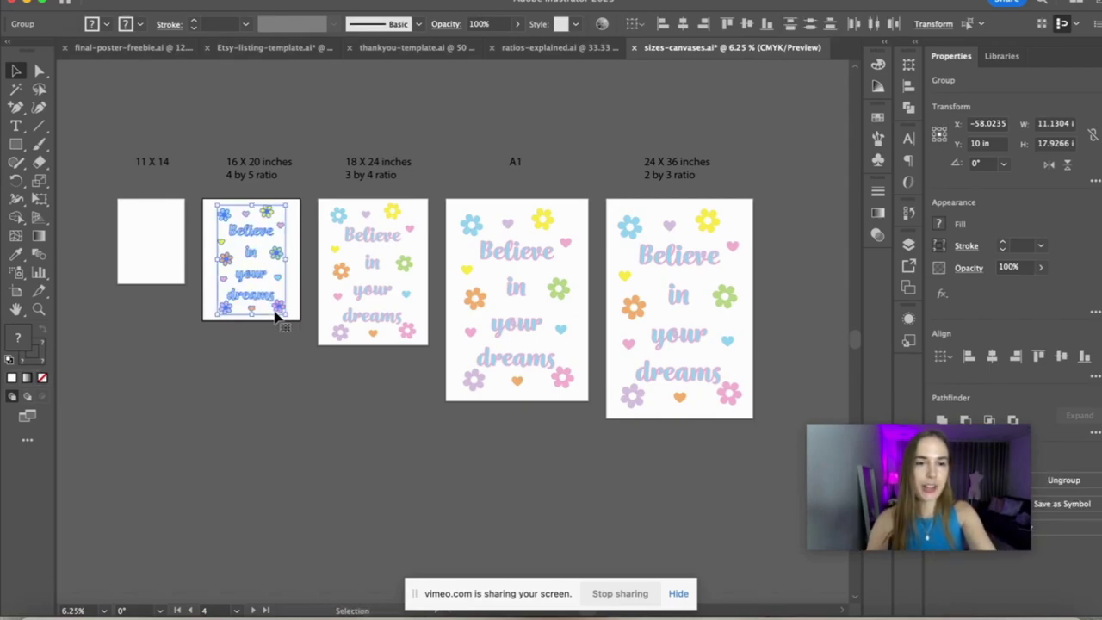
left_click(300, 380)
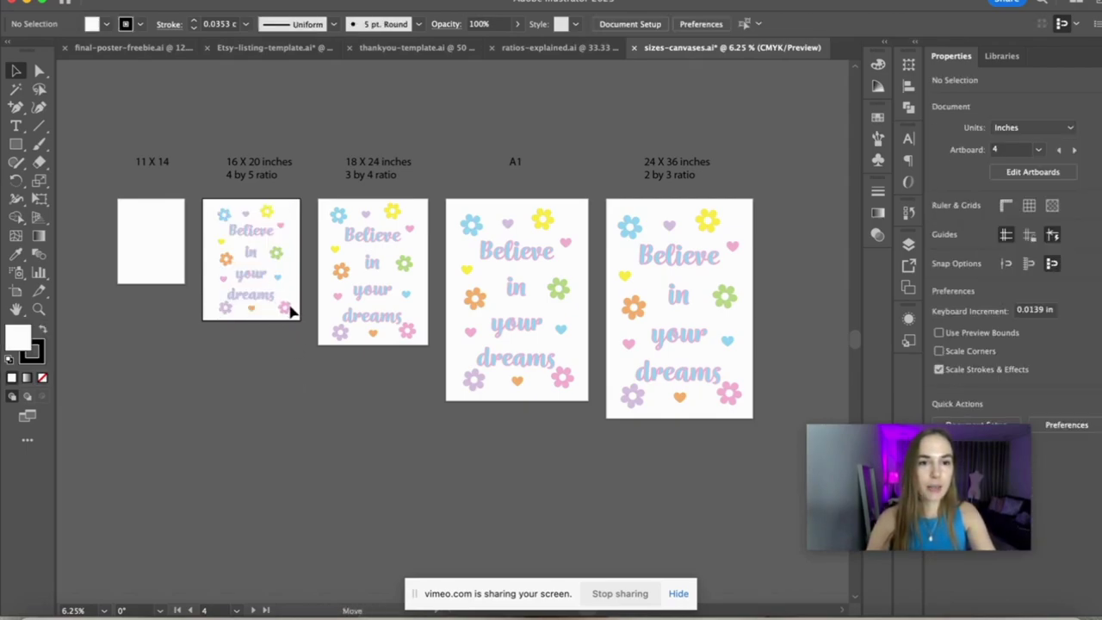
left_click(285, 308)
left_click_drag(218, 307, 286, 253)
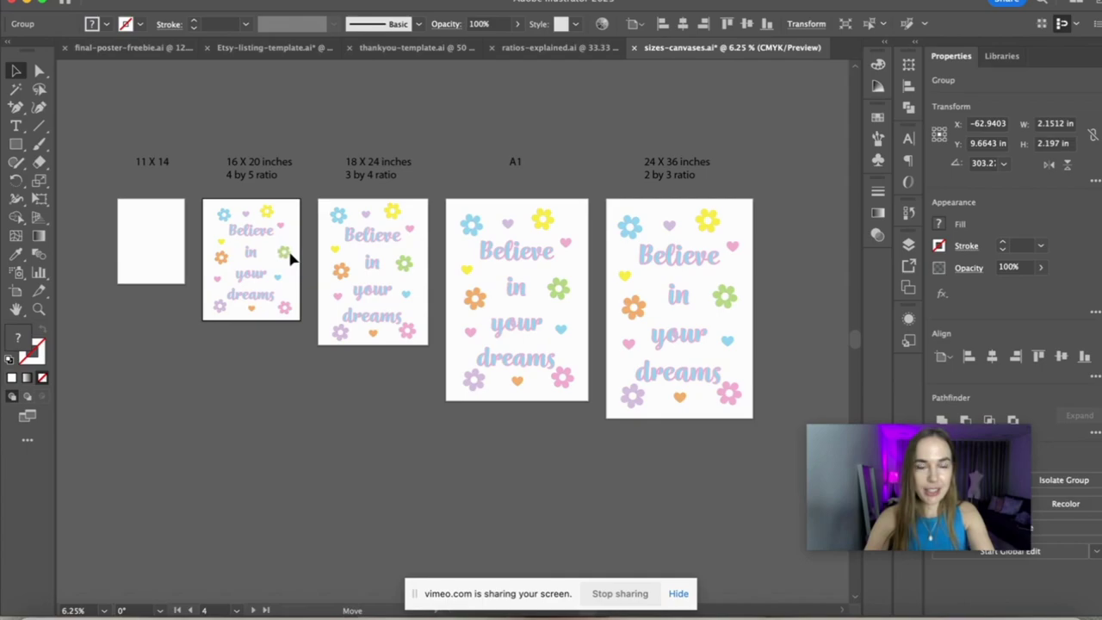
left_click(280, 227)
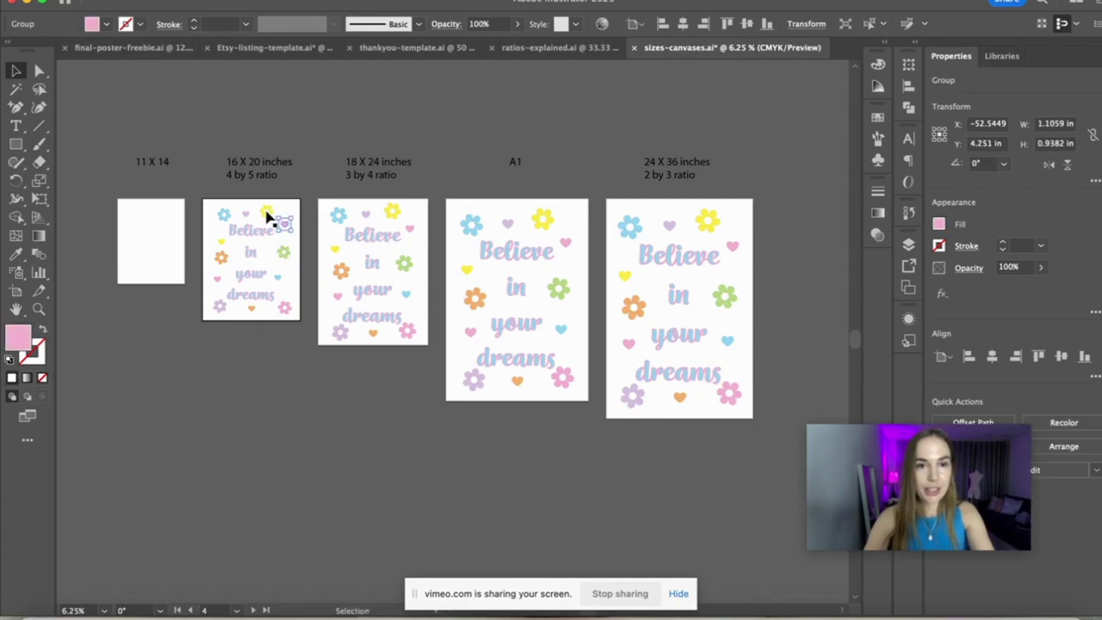
left_click(267, 212)
left_click_drag(221, 217, 216, 216)
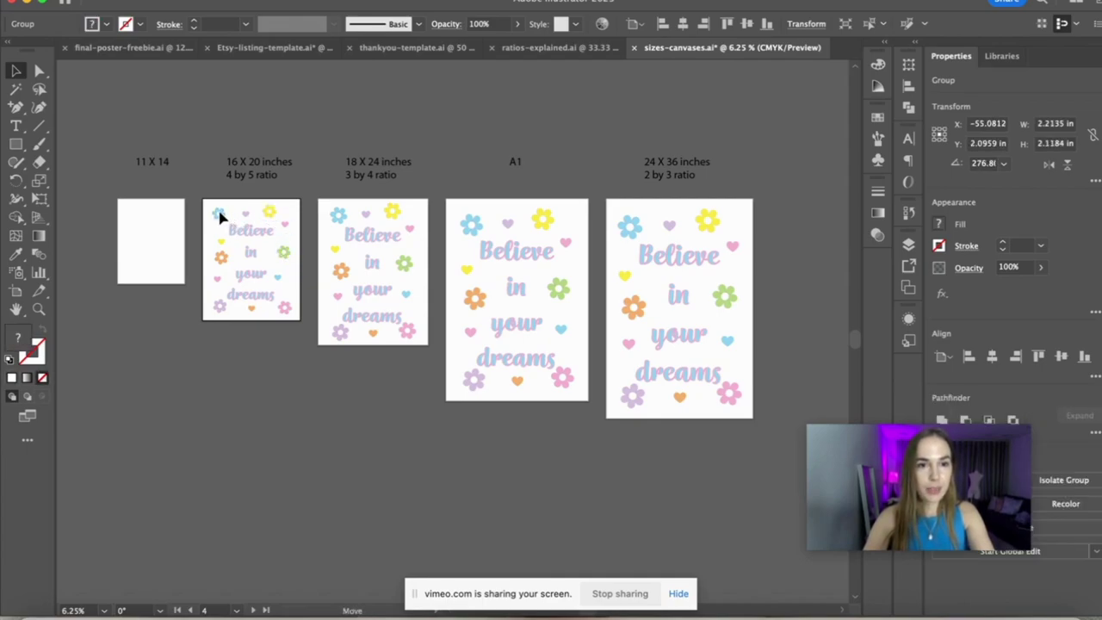
left_click(246, 217)
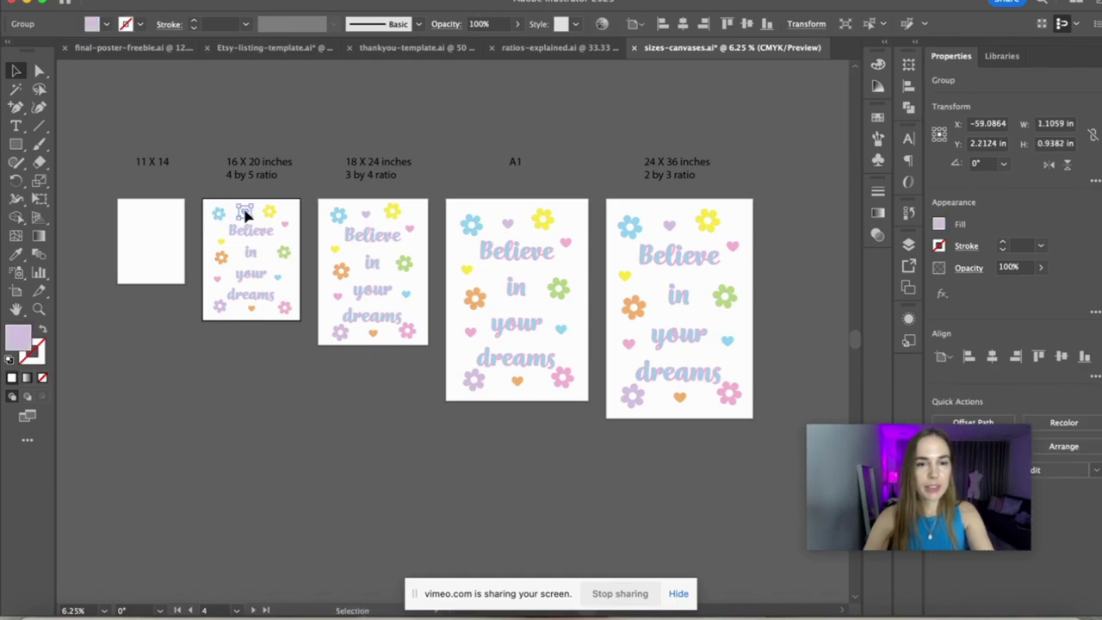
left_click(310, 387)
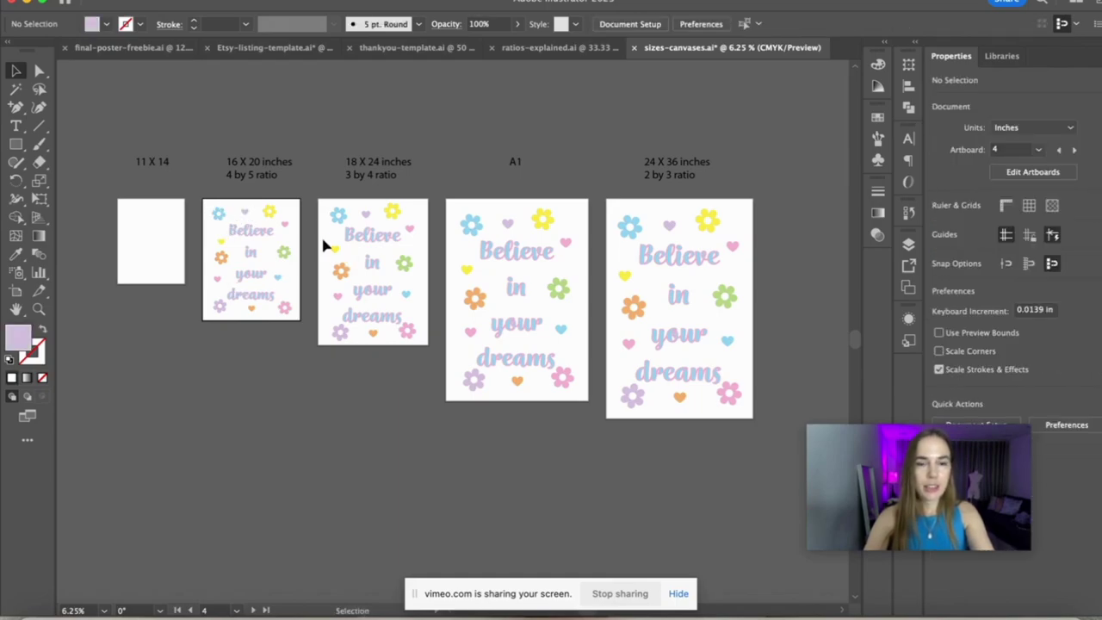
- Scale the selected design down, move it onto the 11 X 14 artboard, and centre it both ways
left_click_drag(207, 199, 184, 301)
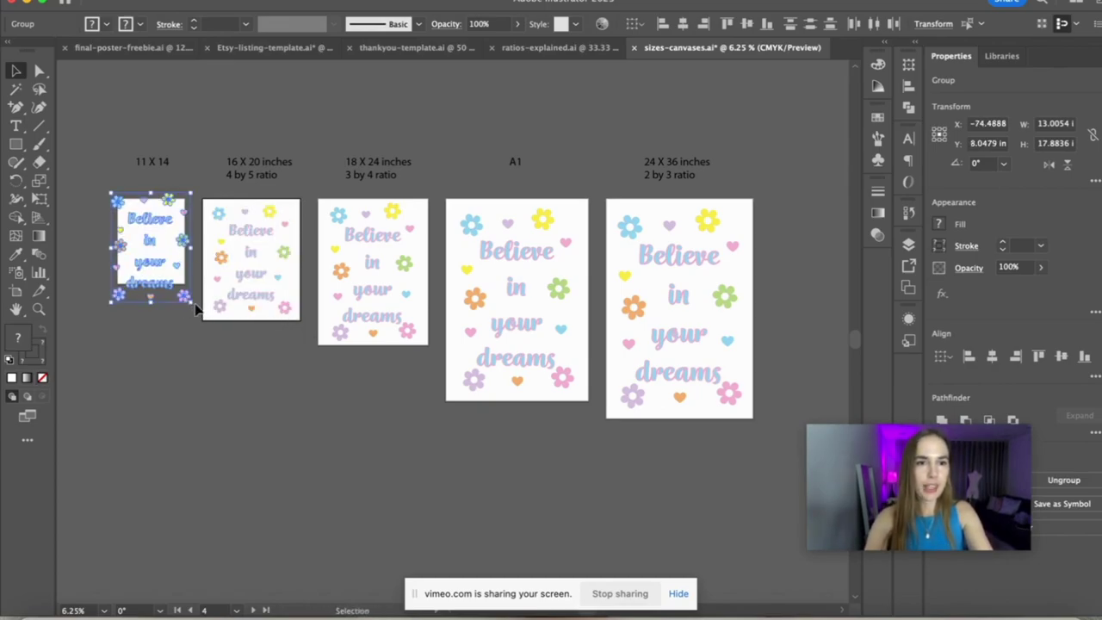
left_click_drag(184, 300, 179, 284)
left_click_drag(152, 233, 155, 223)
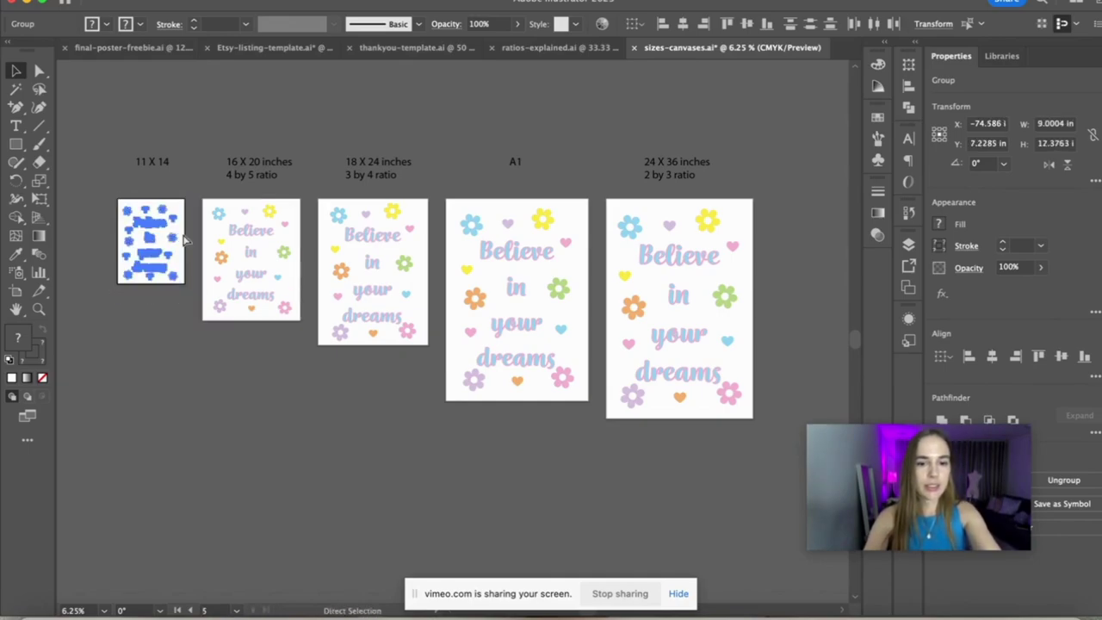
left_click(992, 357)
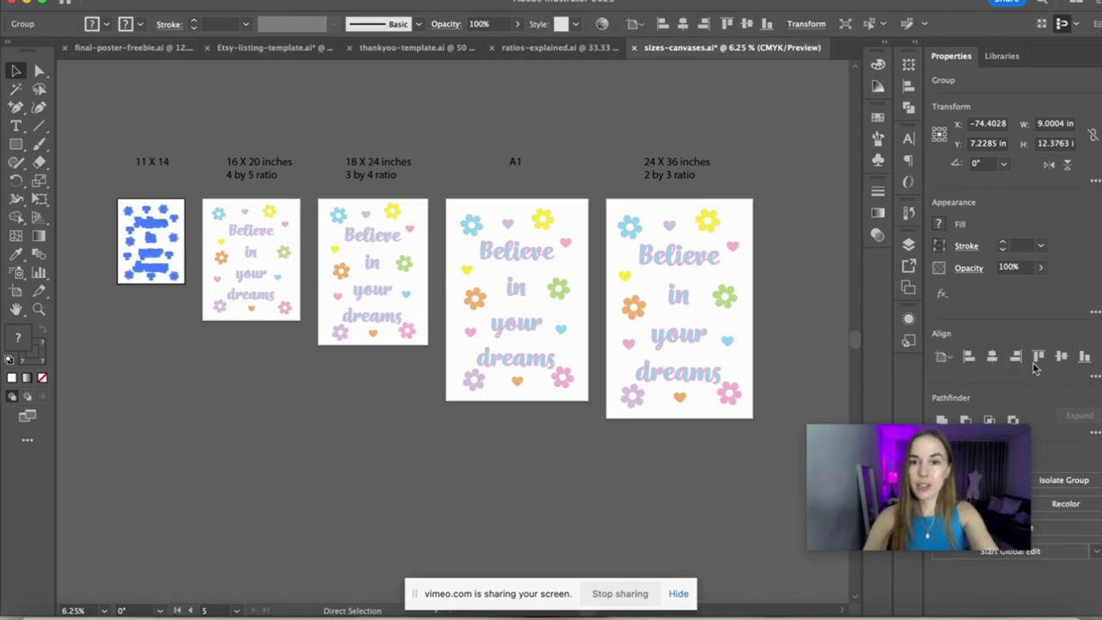
left_click(1062, 357)
left_click(345, 480)
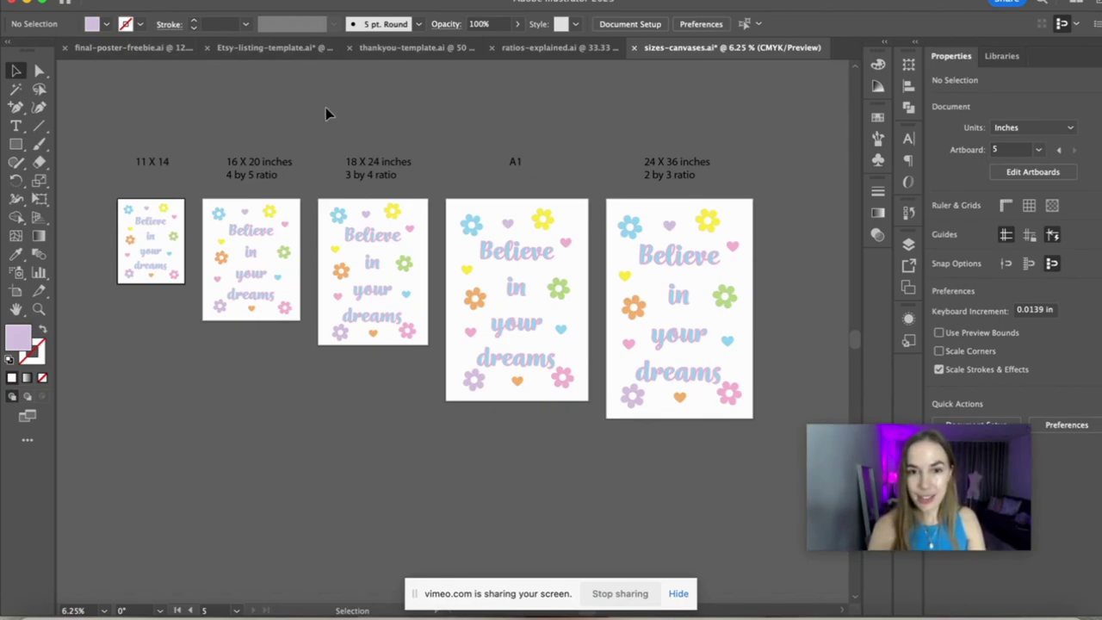
left_click(112, 1)
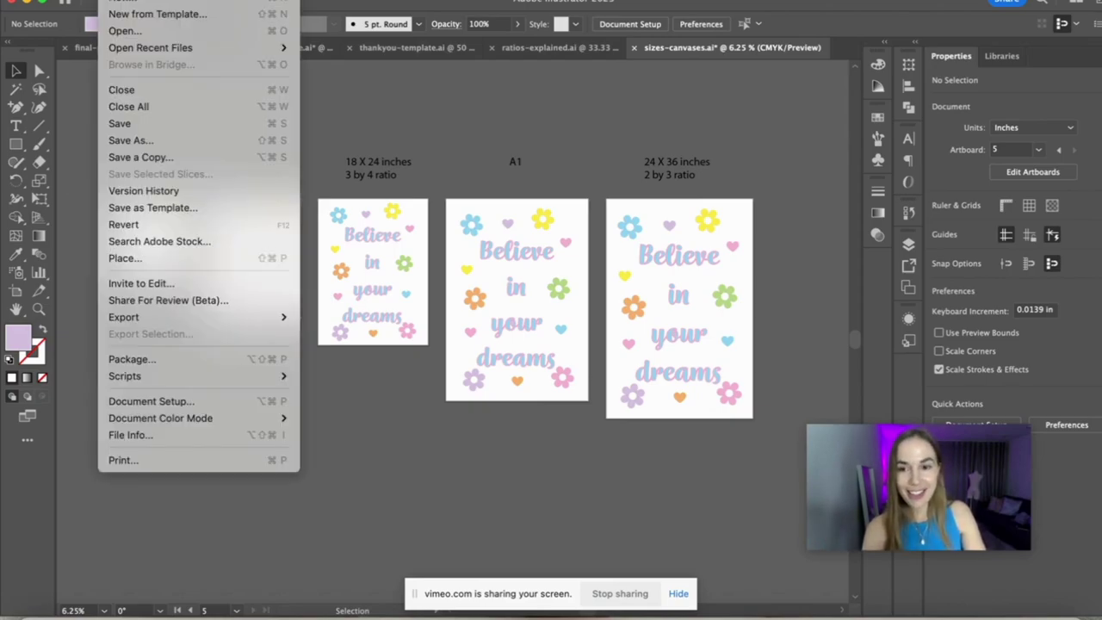
- Choose File > New to bring up the New Document window with its recent presets
left_click(301, 177)
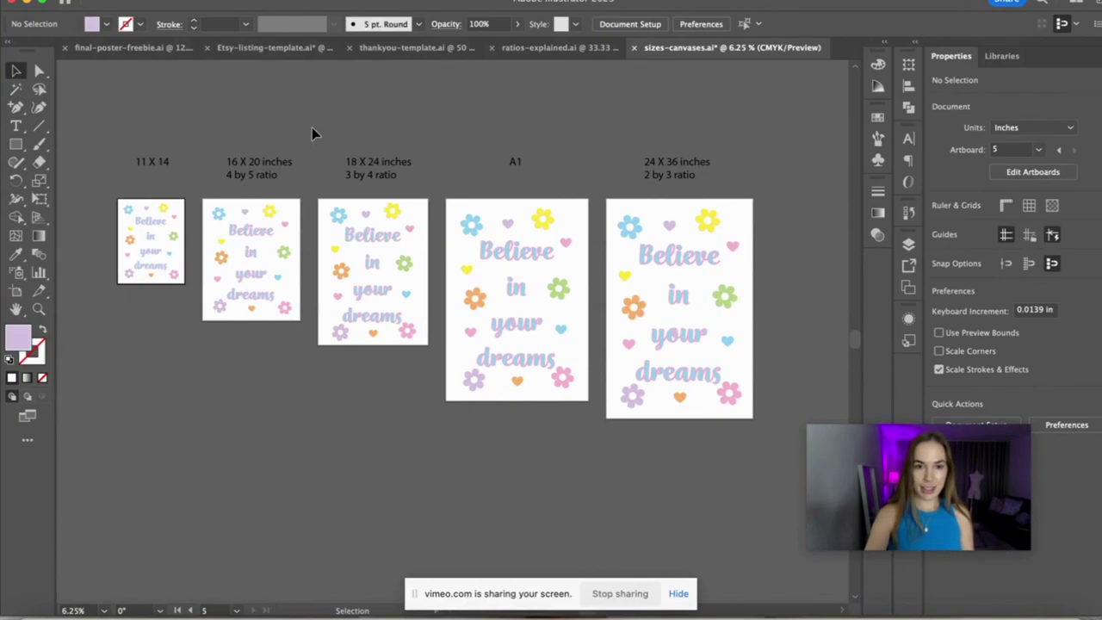
left_click(127, 2)
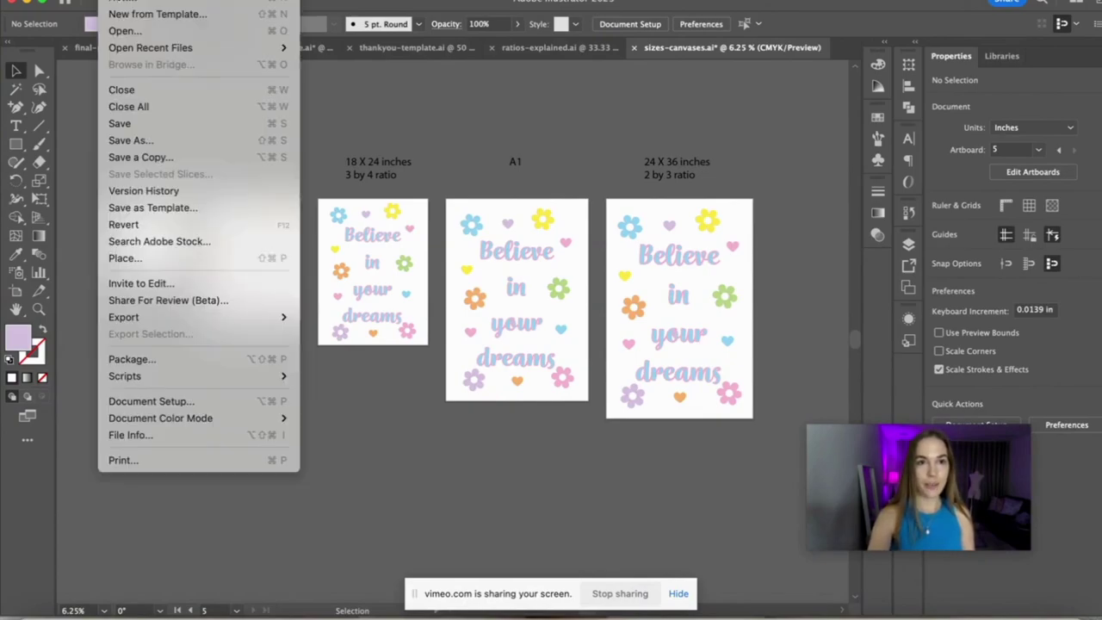
left_click(125, 2)
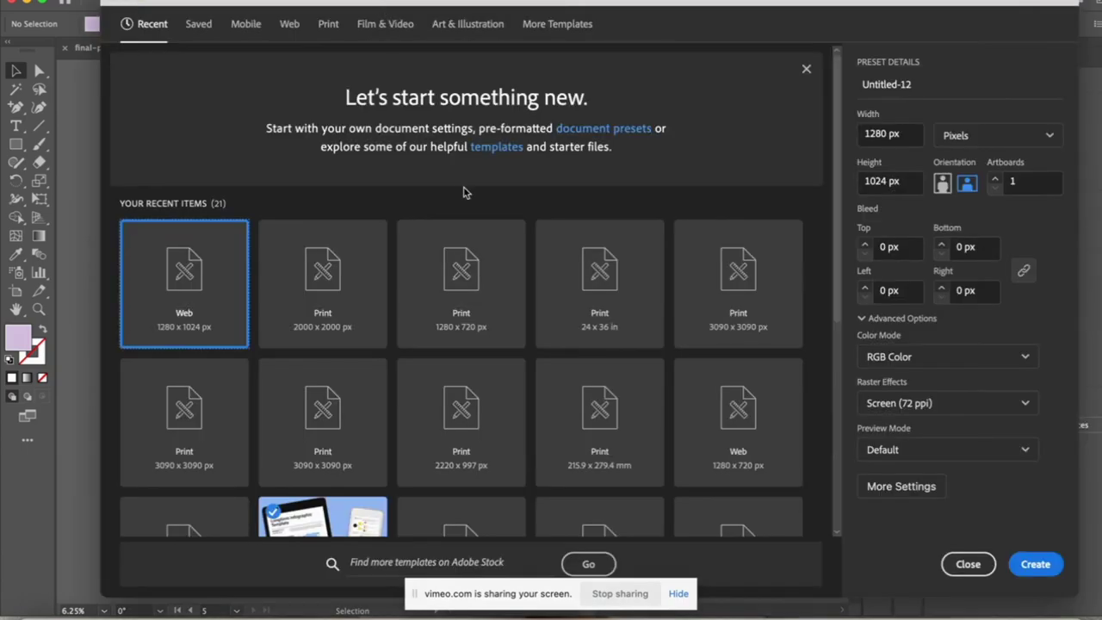
- Set the new document to Inches, 11 x 14 in, CMYK Color, with High (300 ppi) raster effects
left_click(991, 140)
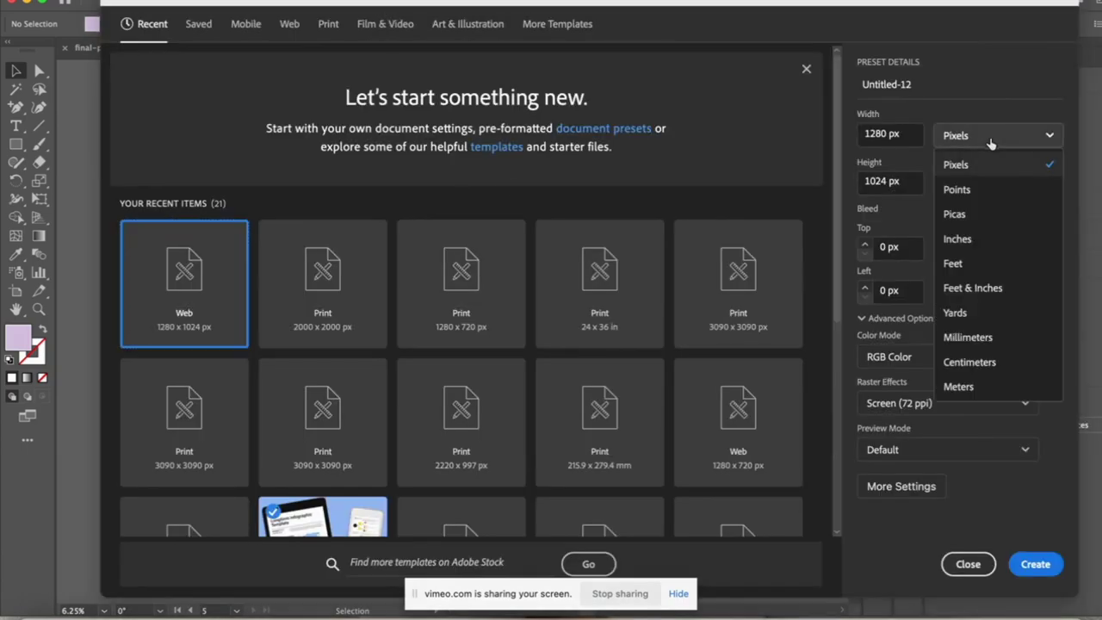
left_click(991, 240)
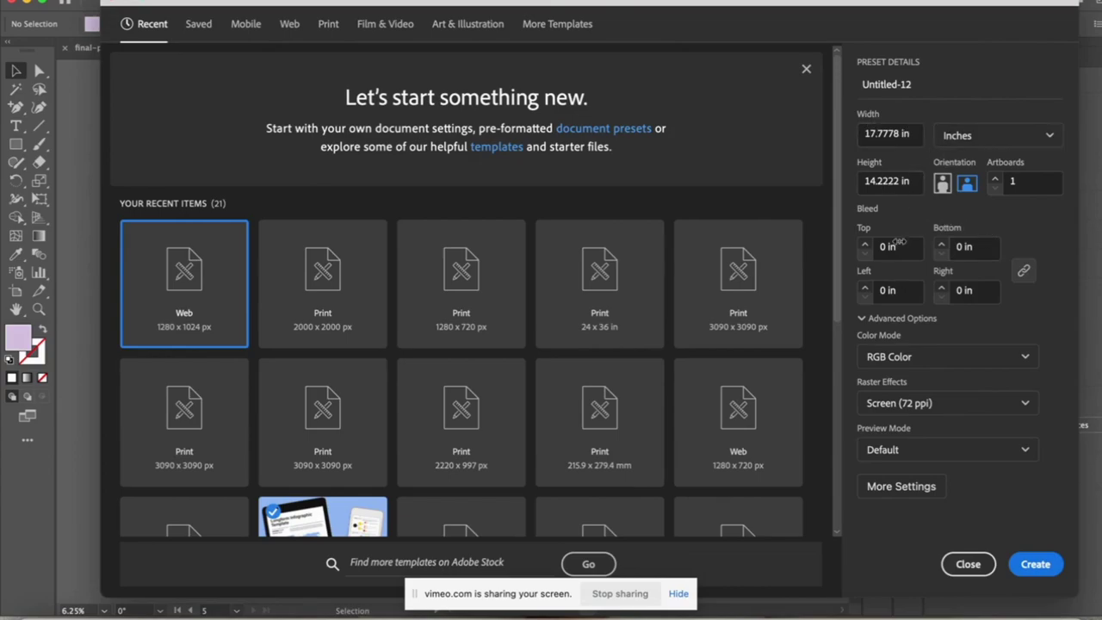
double_click(879, 134)
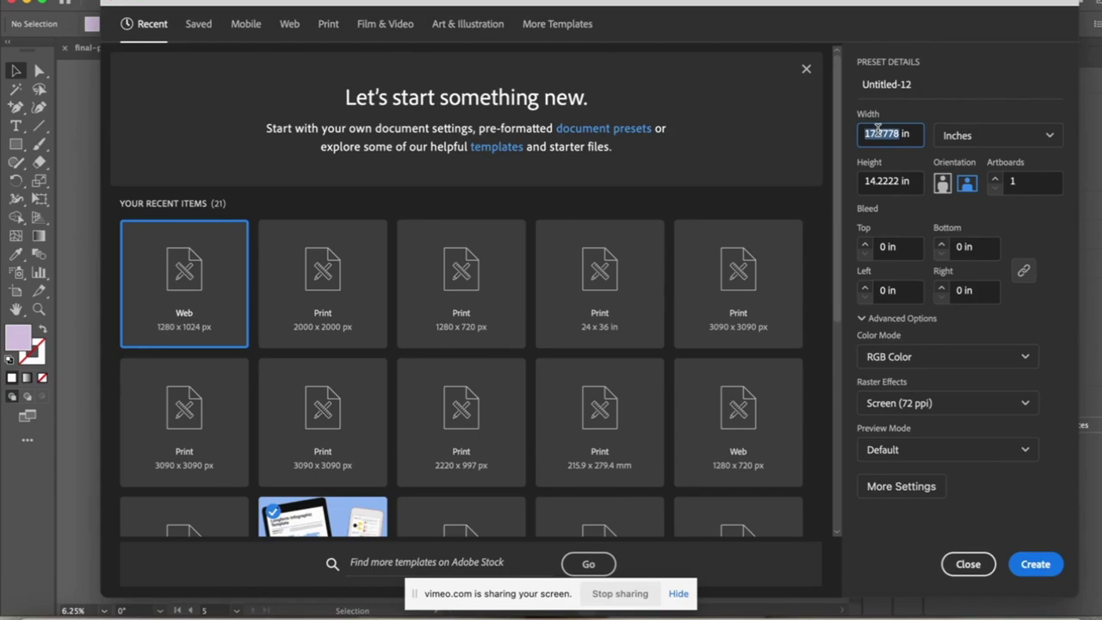
type("11")
left_click(883, 181)
double_click(883, 181)
type("1")
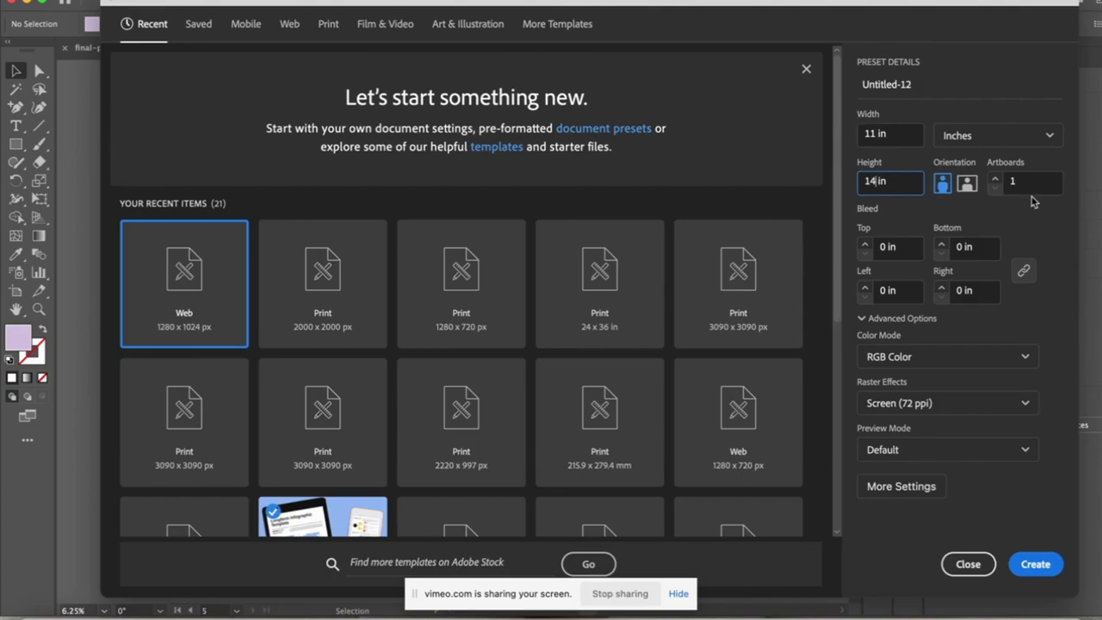
left_click(929, 356)
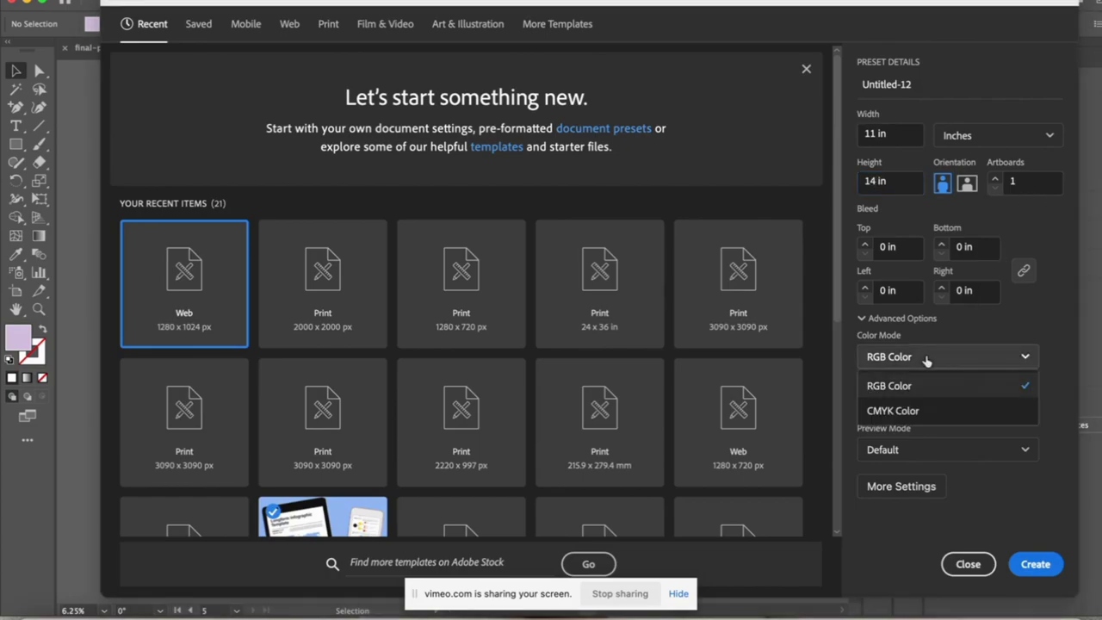
left_click(890, 413)
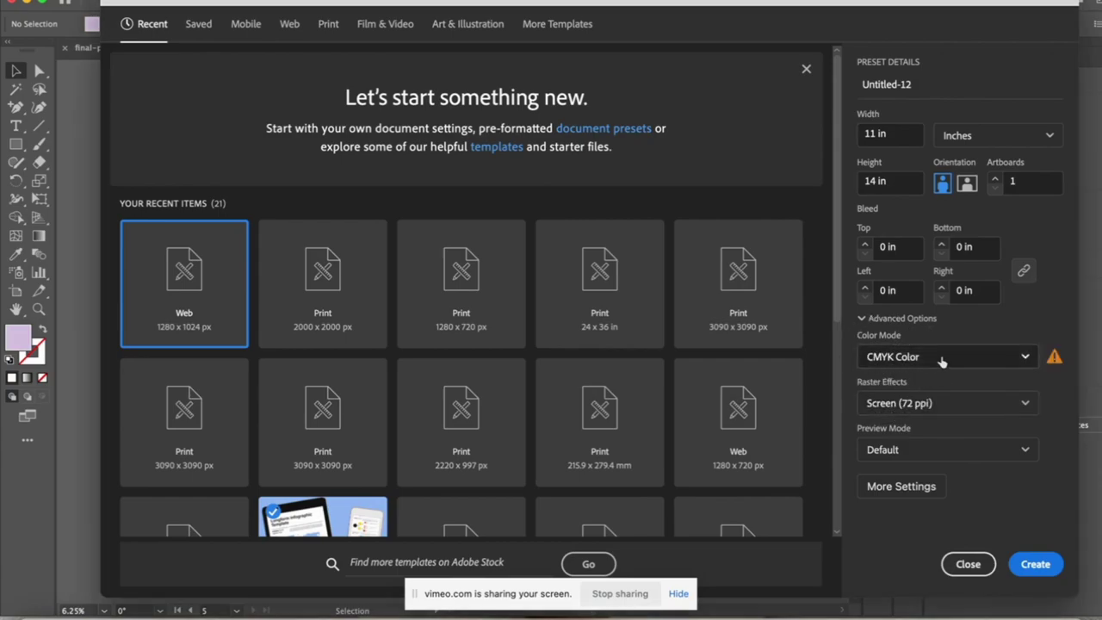
left_click(932, 410)
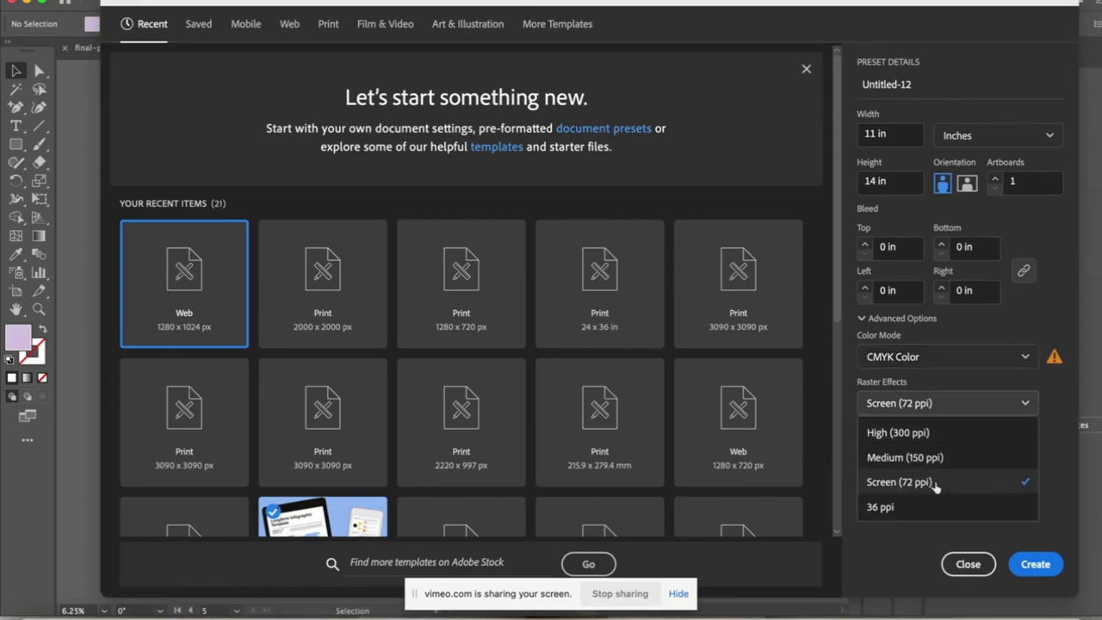
left_click(943, 434)
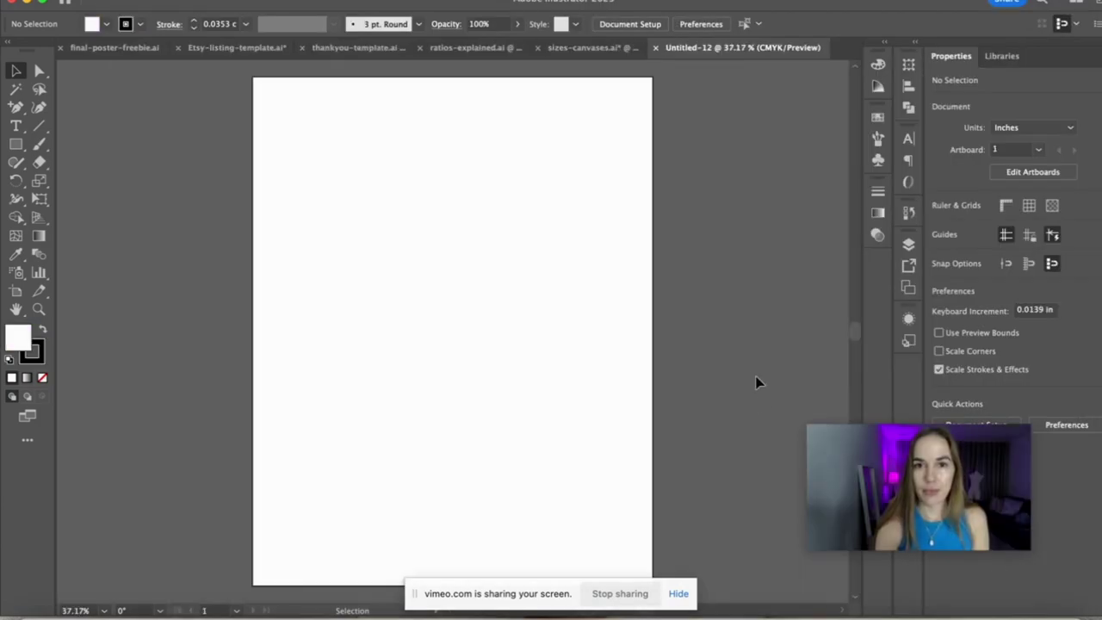
- Zoom out twice on Untitled-12 and switch to the Artboard tool to edit Artboard 1
key("super+minus")
key("super+minus")
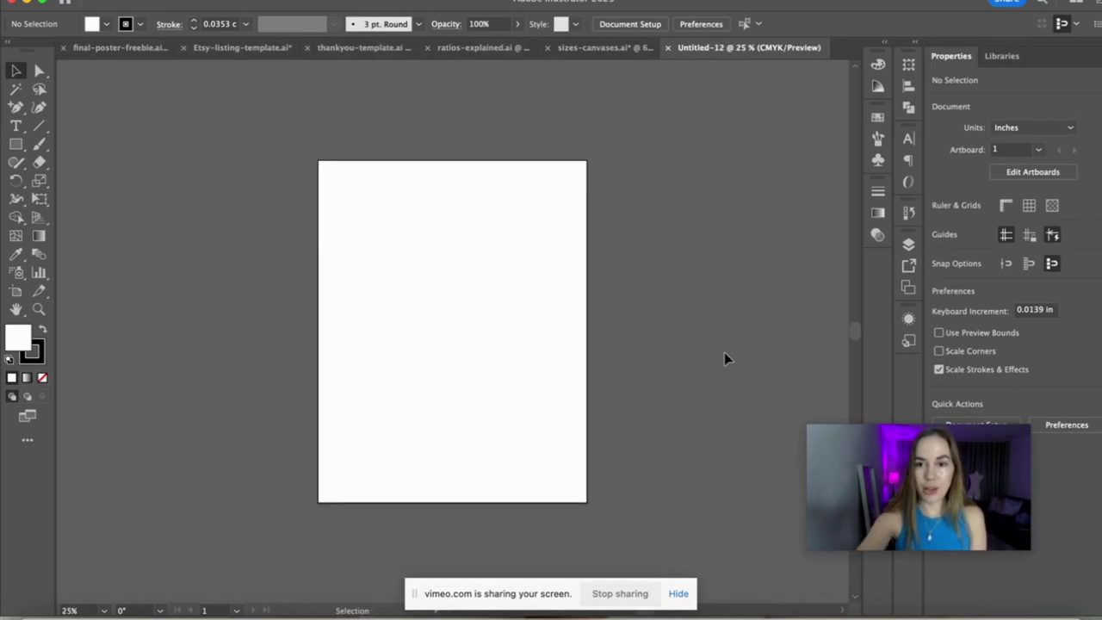
scroll(710, 332, "right", 3)
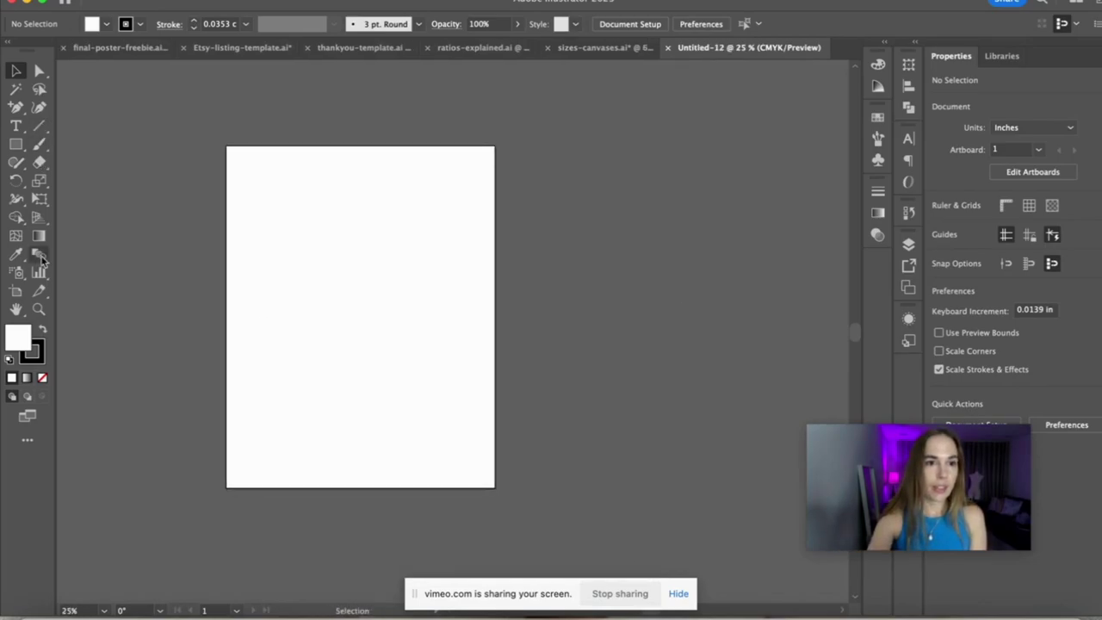
key("super+minus")
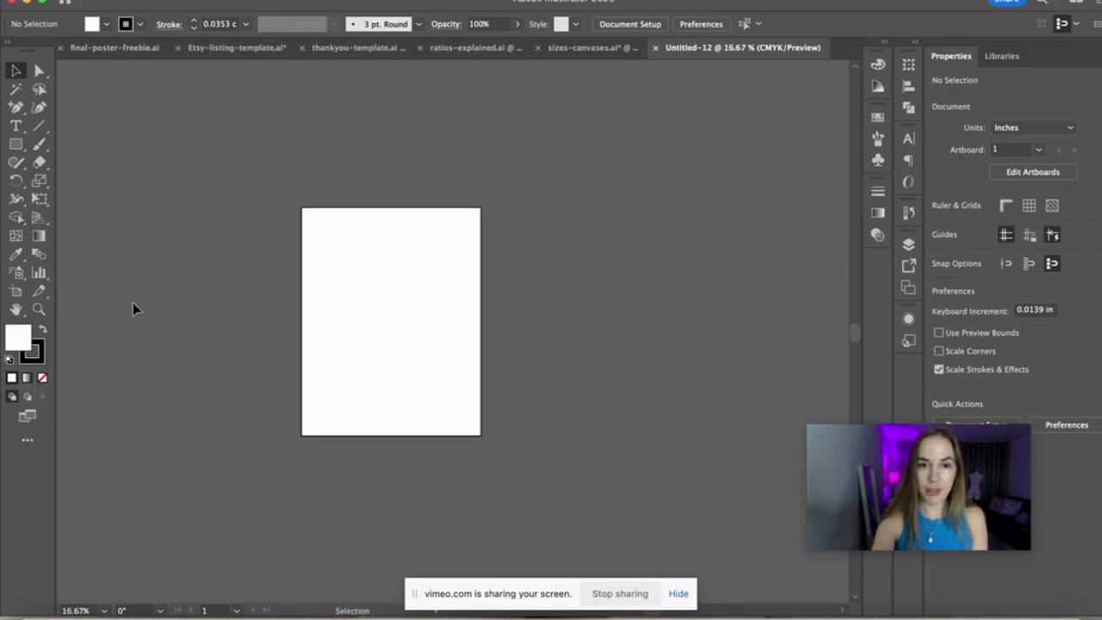
scroll(290, 313, "right", 1)
left_click(17, 292)
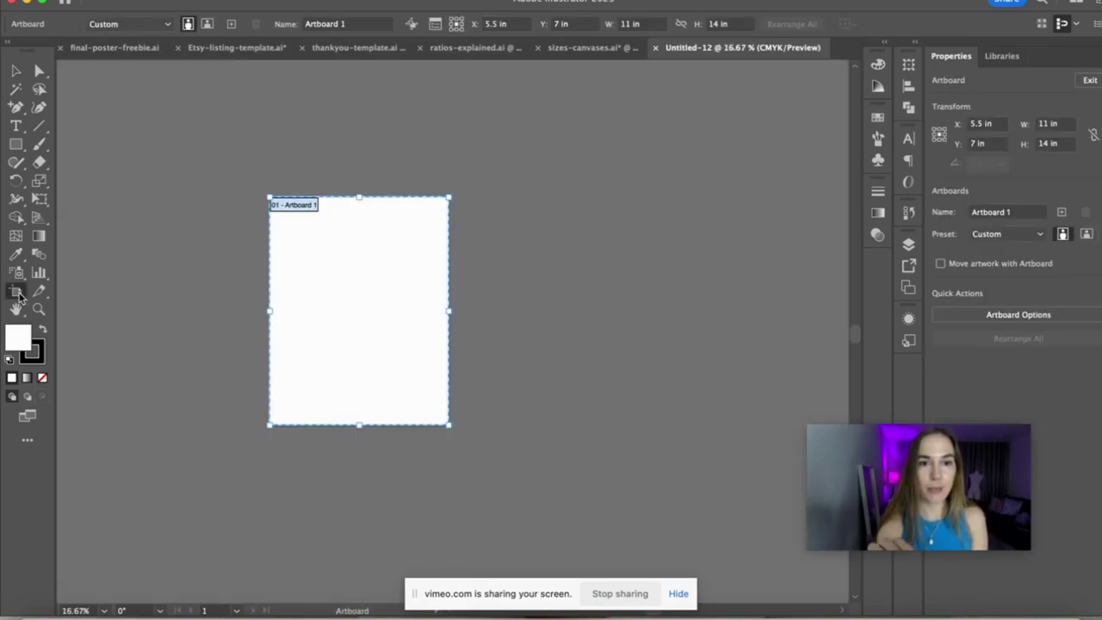
- Add a second artboard sized 16 × 20 in and name it ART-4by5-ratio
left_click(1063, 213)
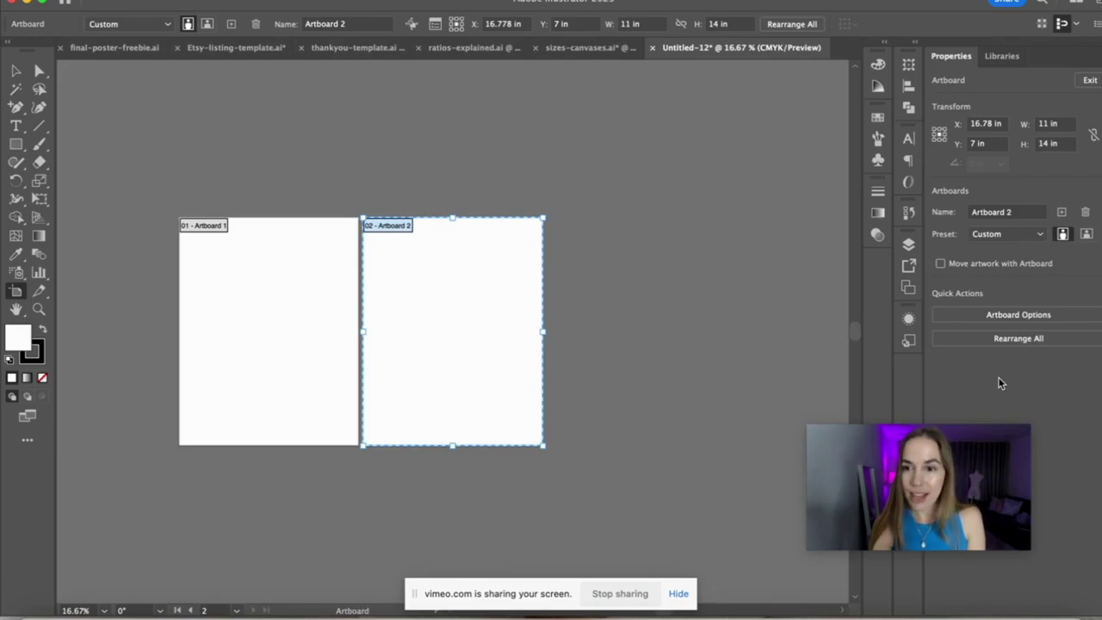
left_click(1015, 317)
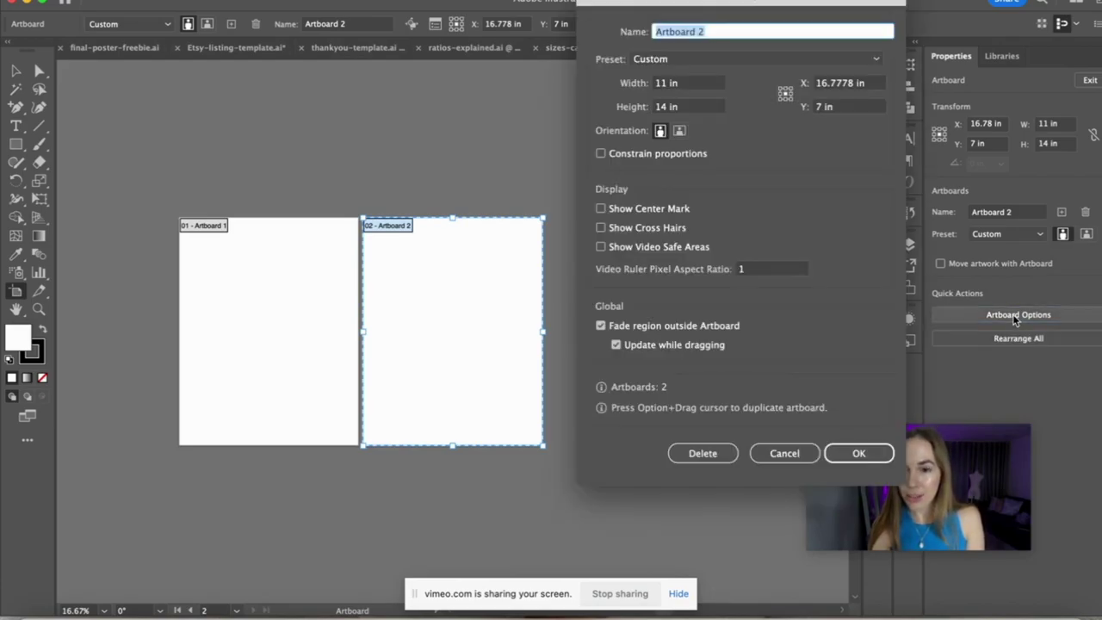
double_click(666, 83)
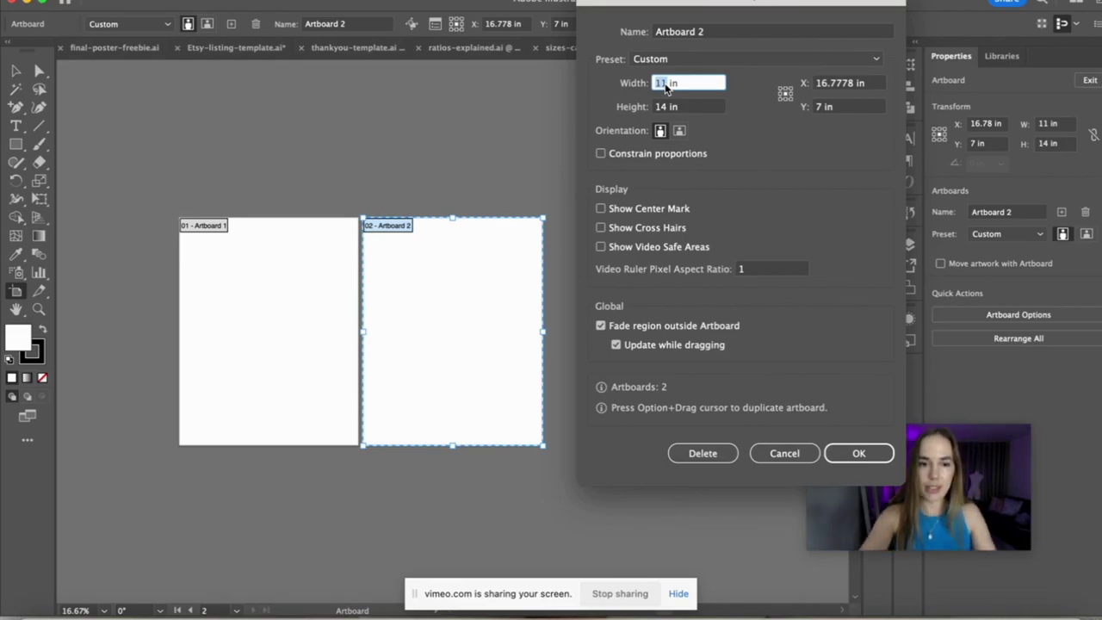
type("1")
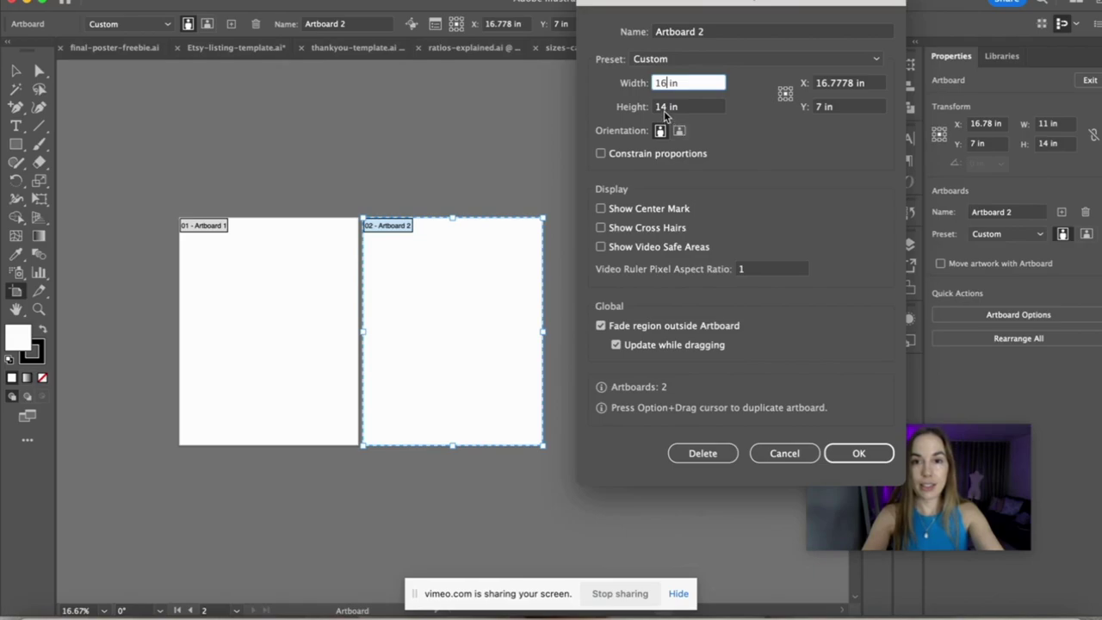
key("Tab")
type("2")
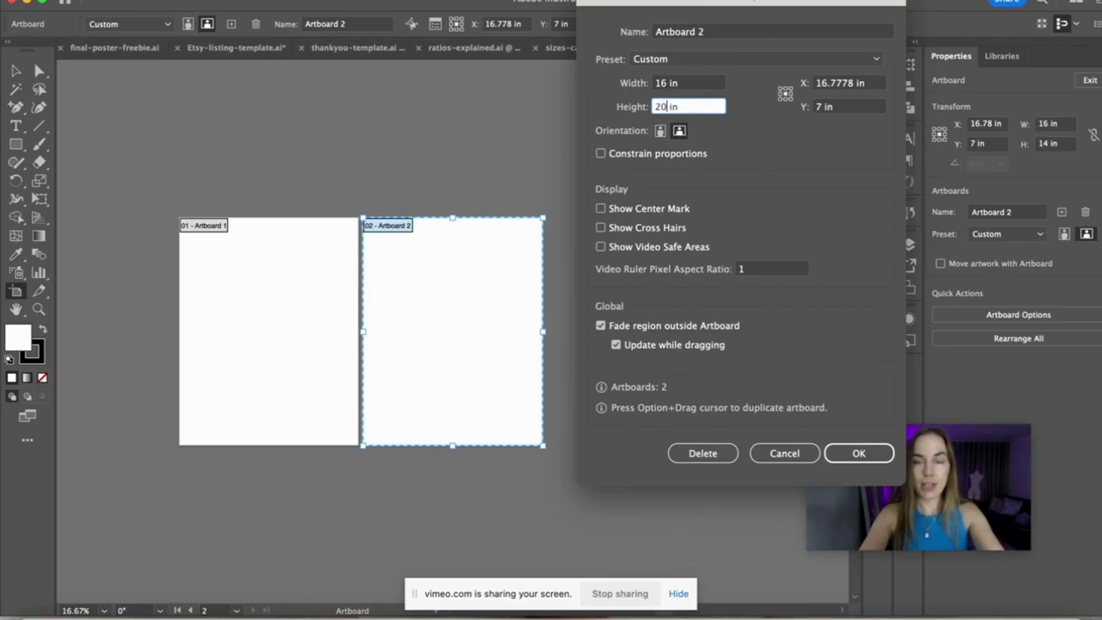
double_click(692, 32)
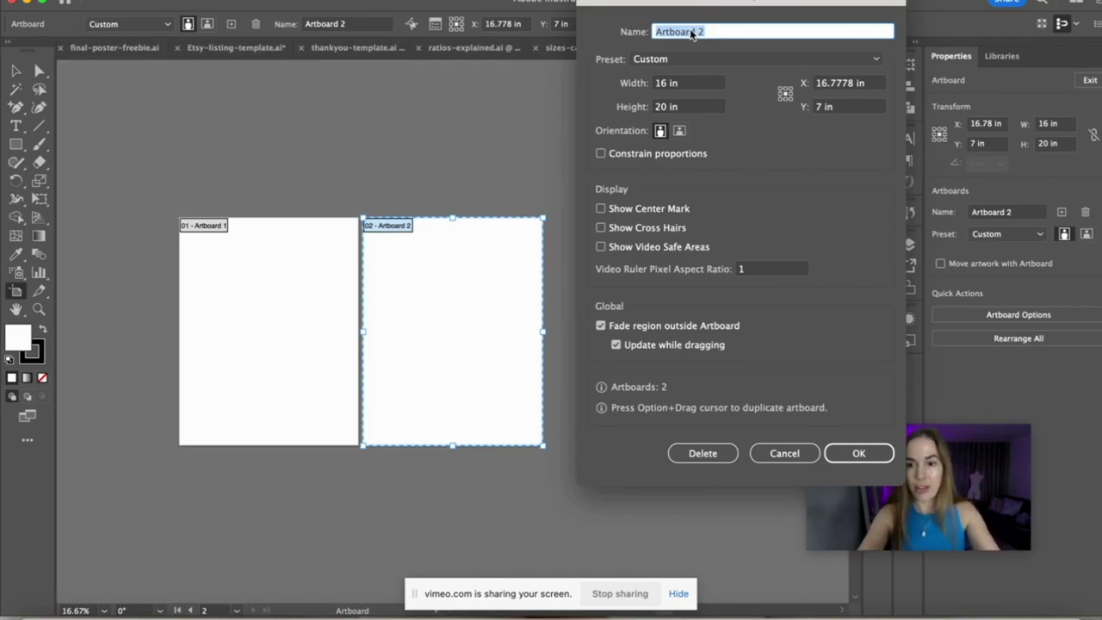
type("ART-4by5")
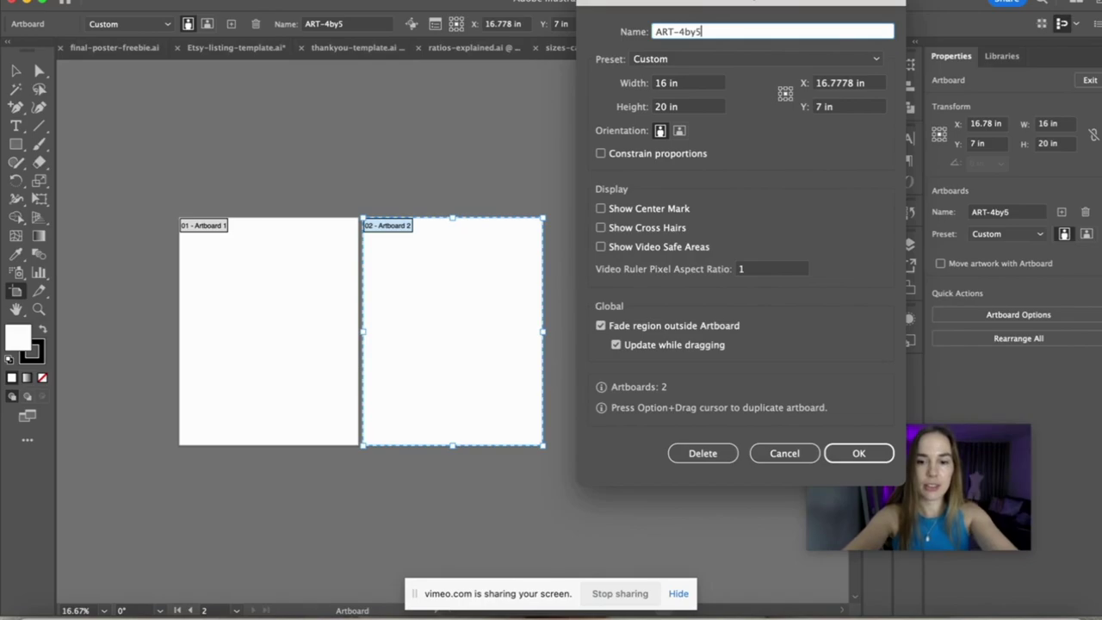
type("ratio")
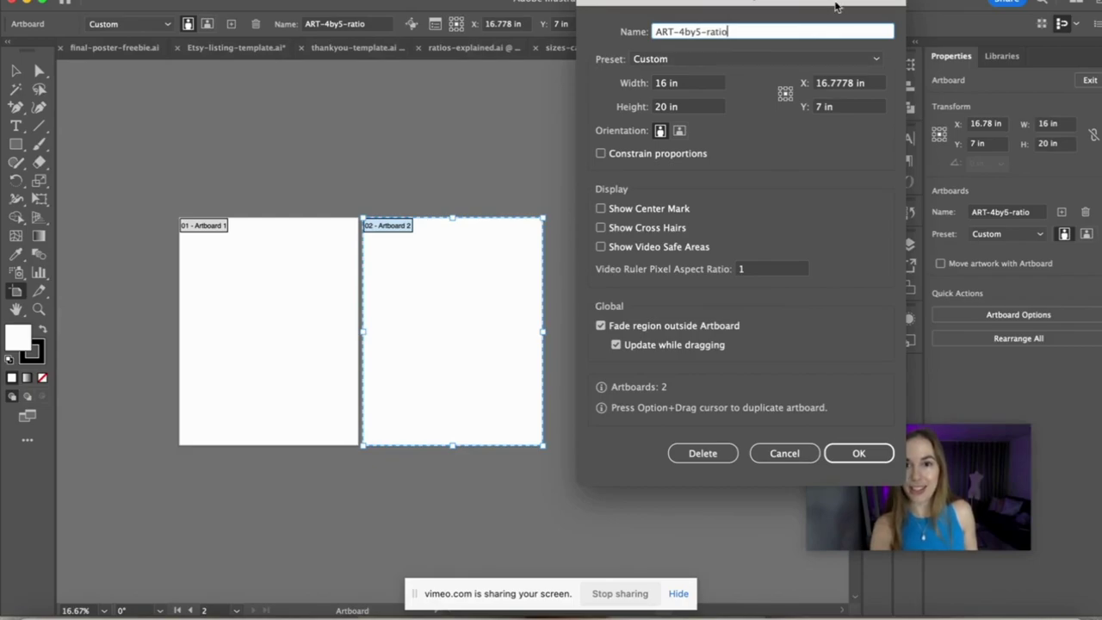
left_click(848, 454)
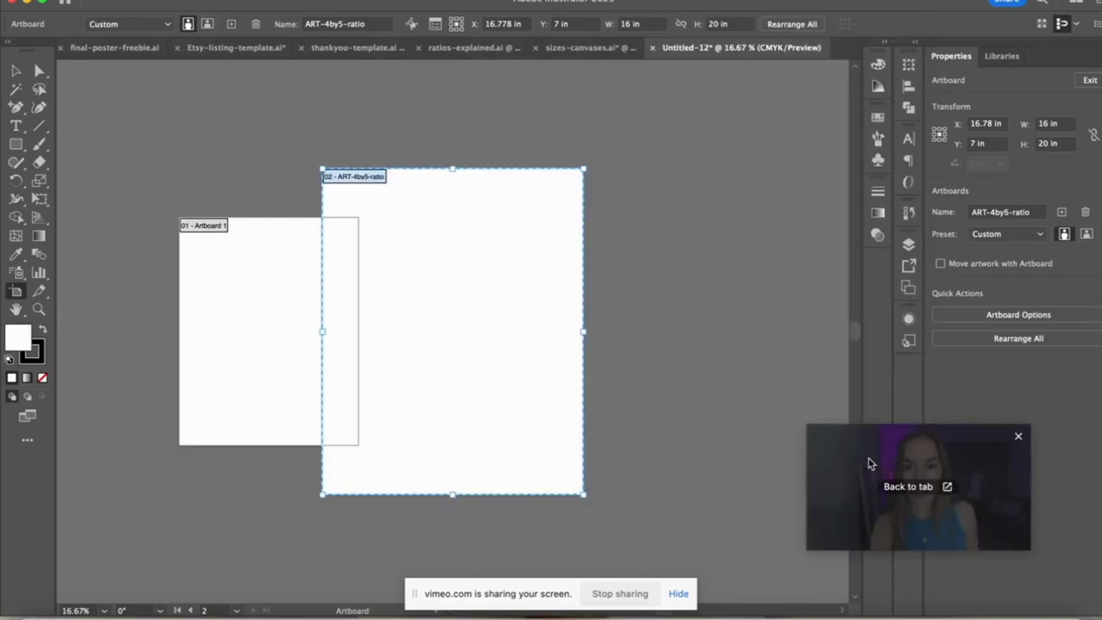
- Shift ART-4by5-ratio right, then add a third 18 × 24 in artboard named ART-3by4-ratio
left_click_drag(399, 304, 459, 311)
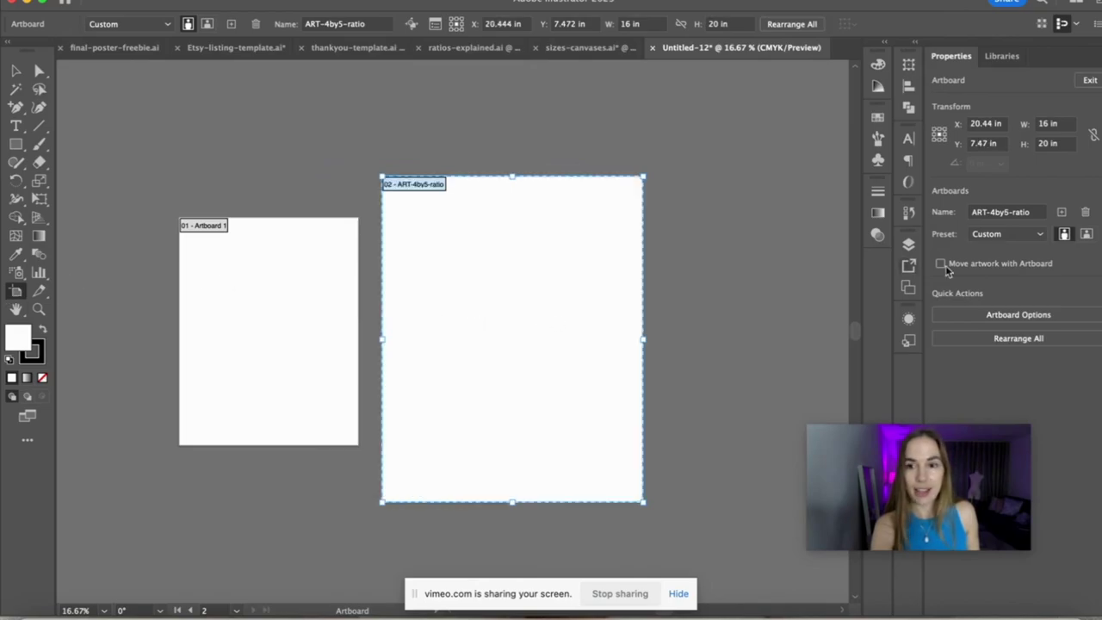
left_click(1062, 212)
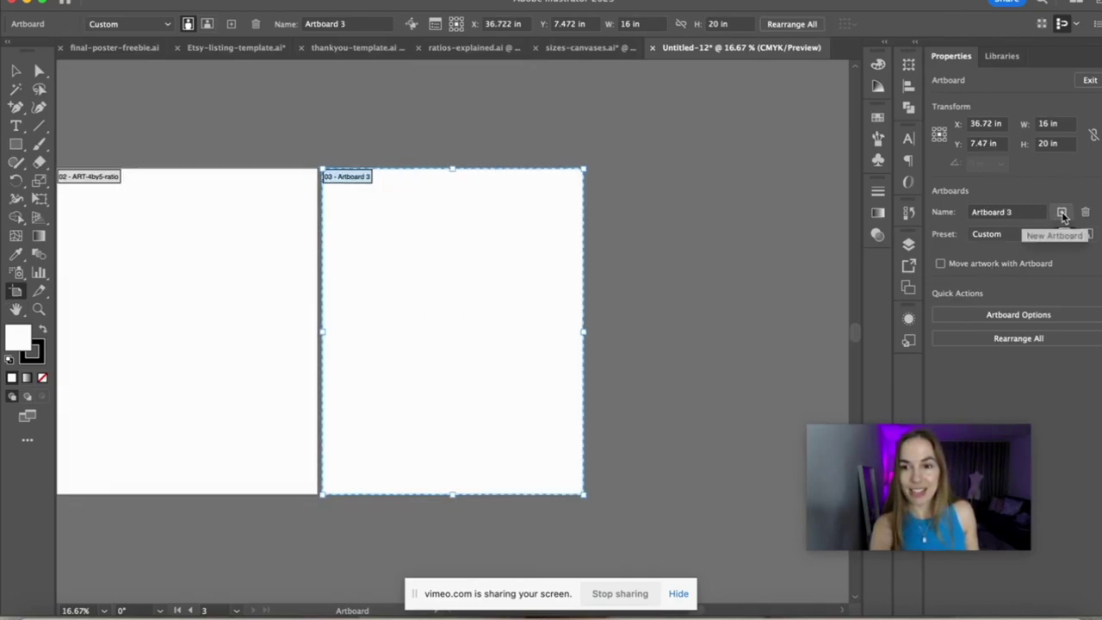
left_click(1019, 314)
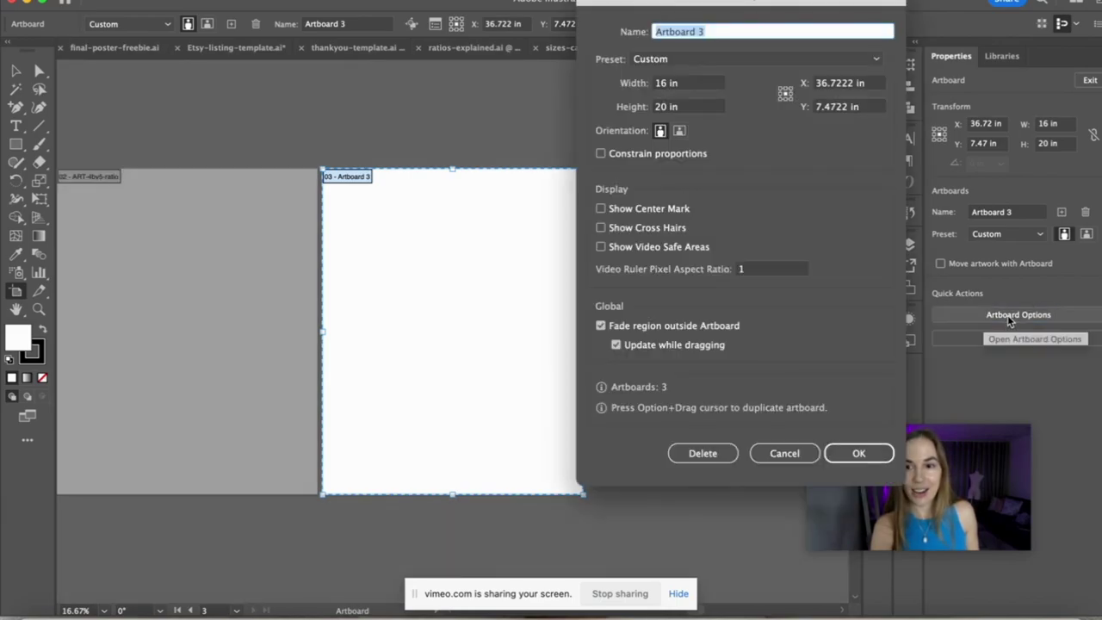
left_click(667, 85)
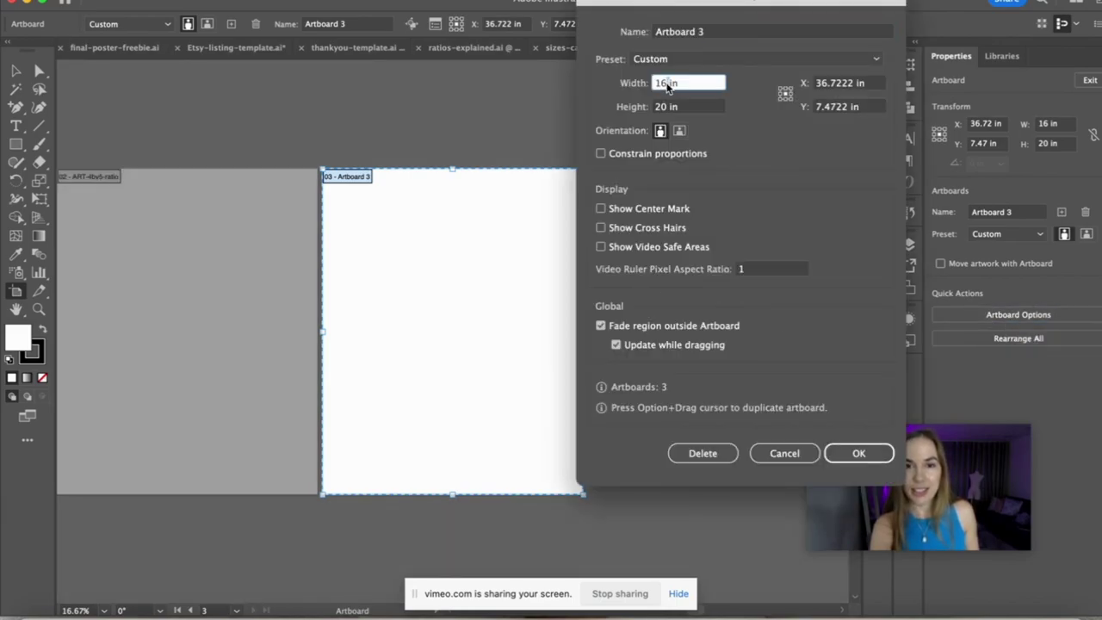
left_click_drag(668, 81, 654, 78)
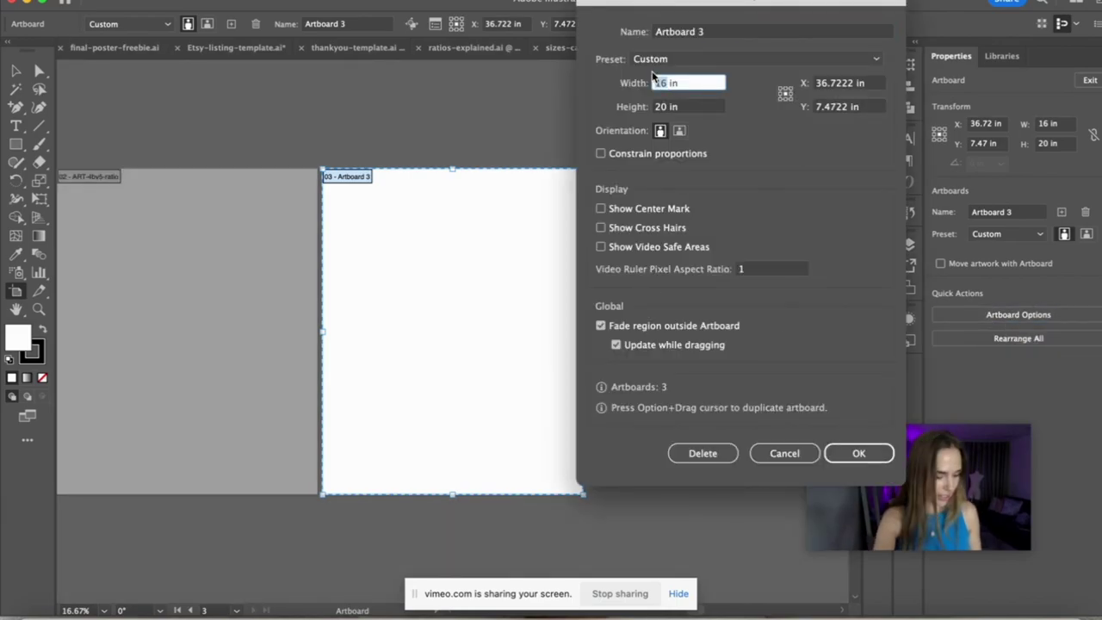
type("18")
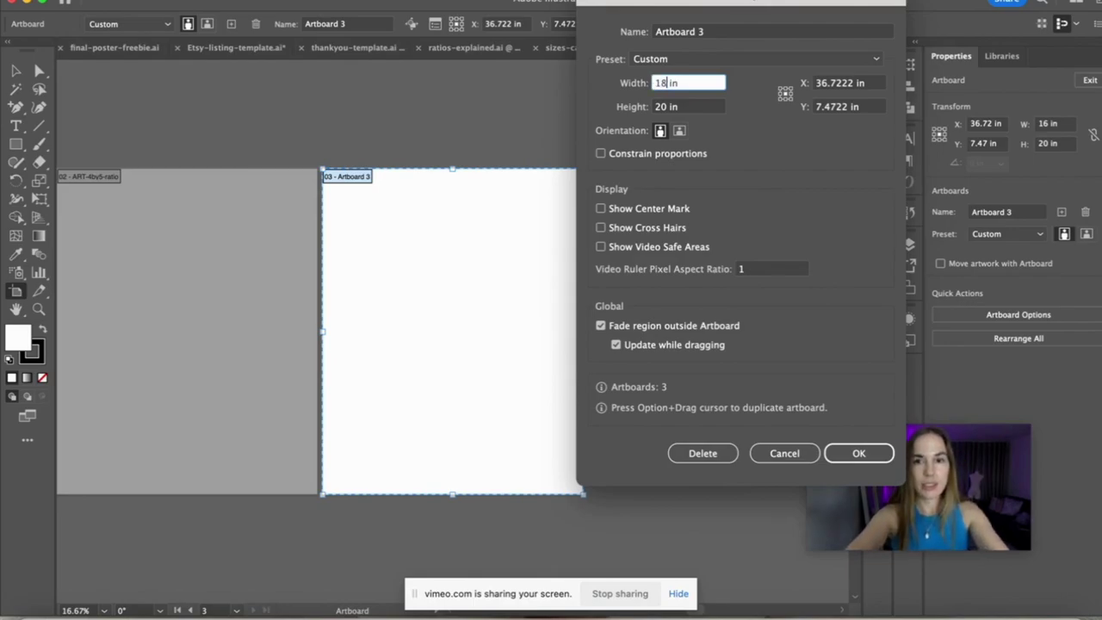
left_click(663, 106)
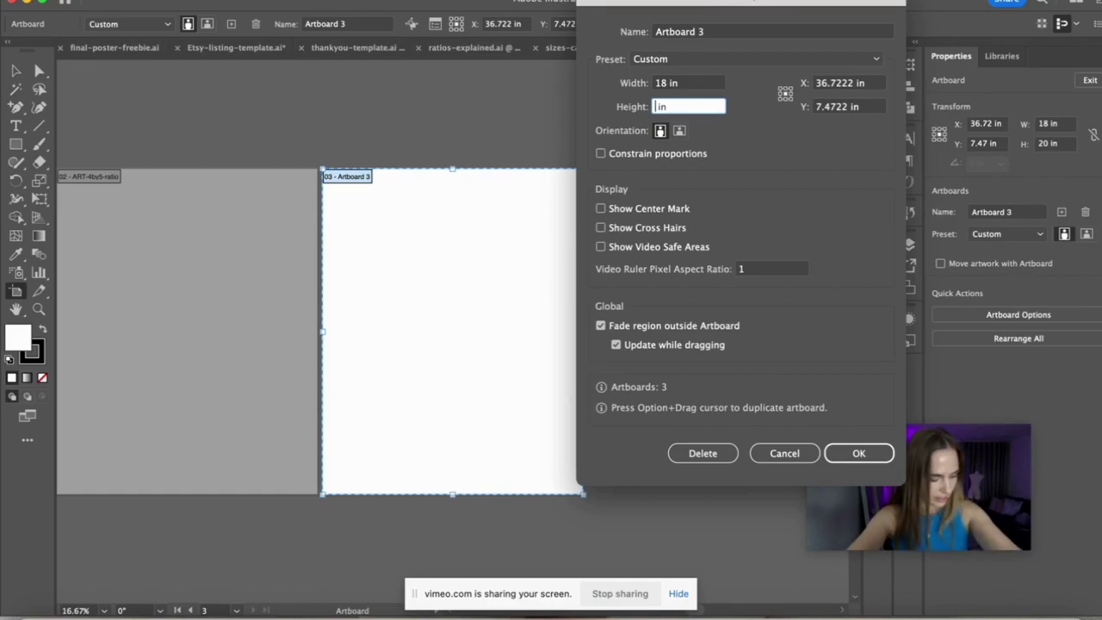
type("24")
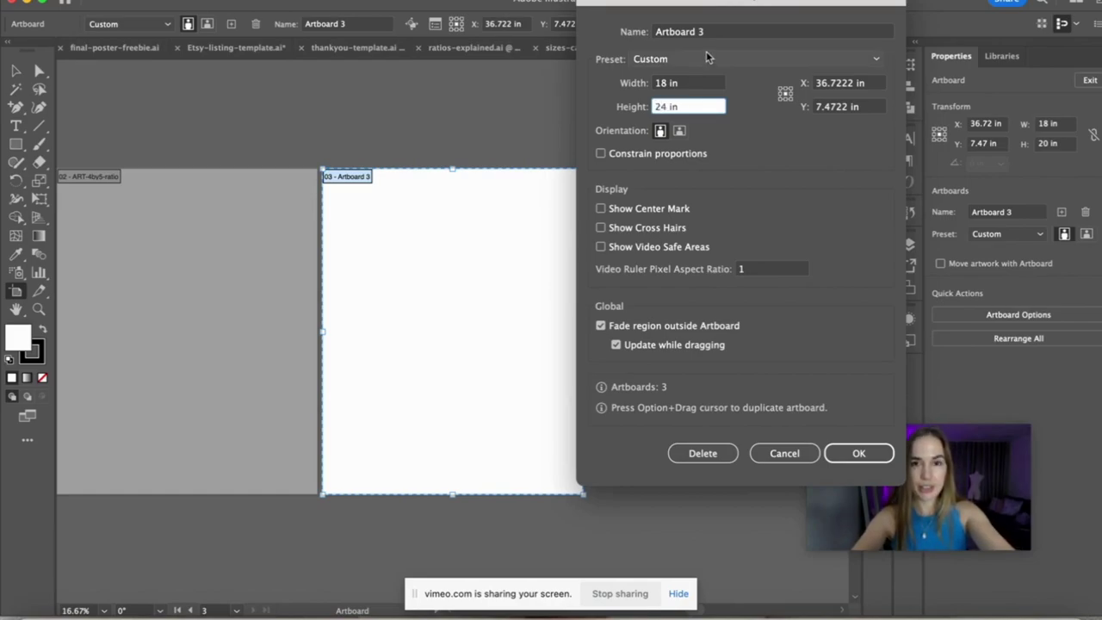
left_click(716, 31)
type("ART-")
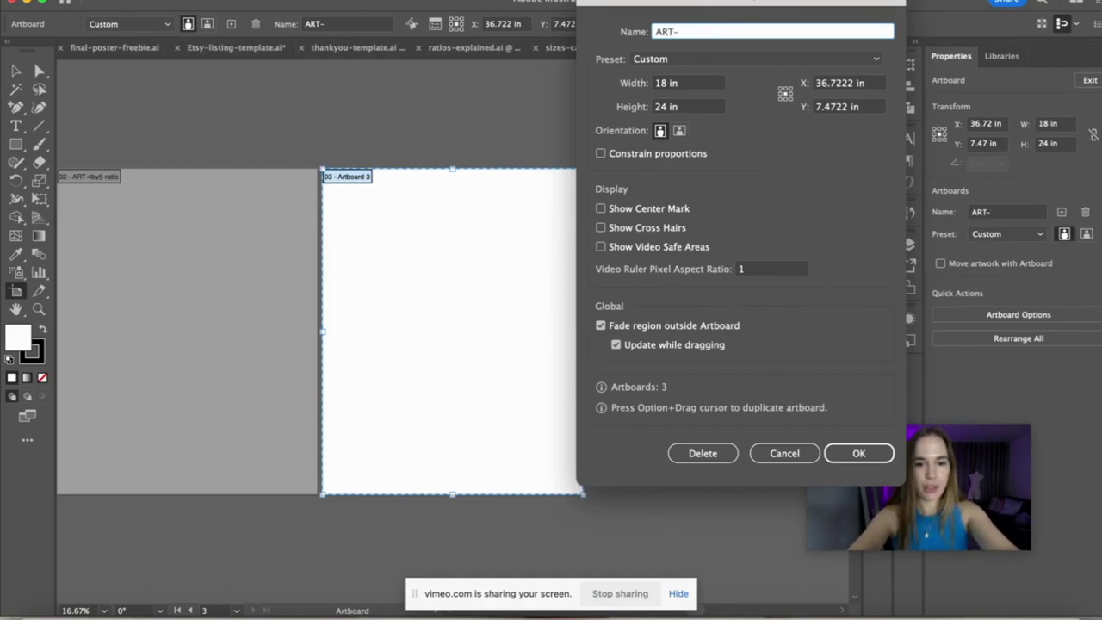
type("3by4")
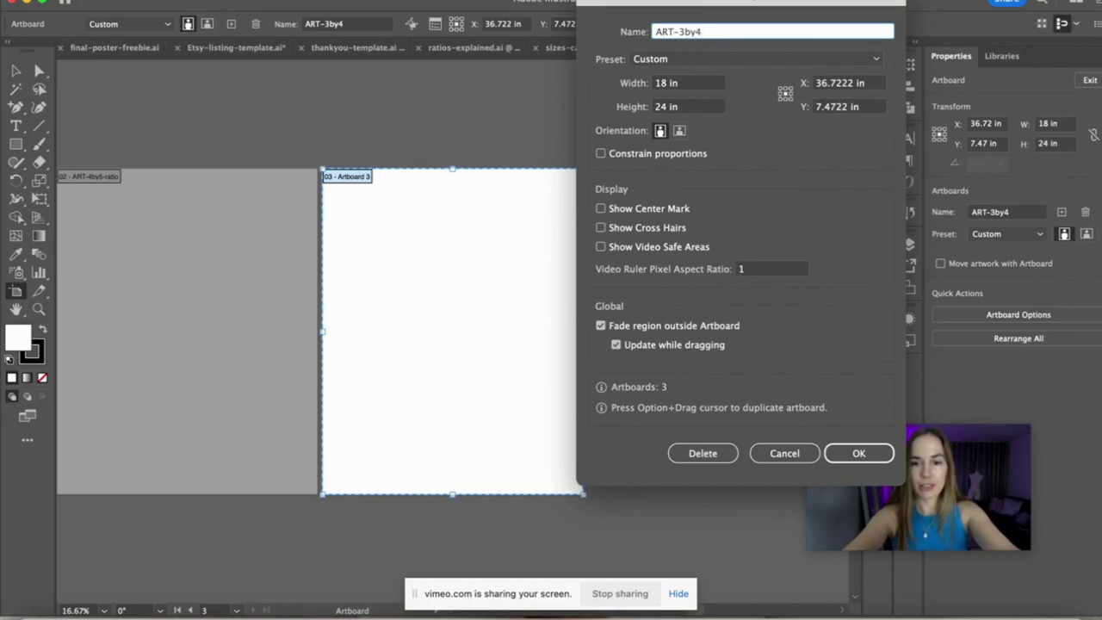
type("-ratio")
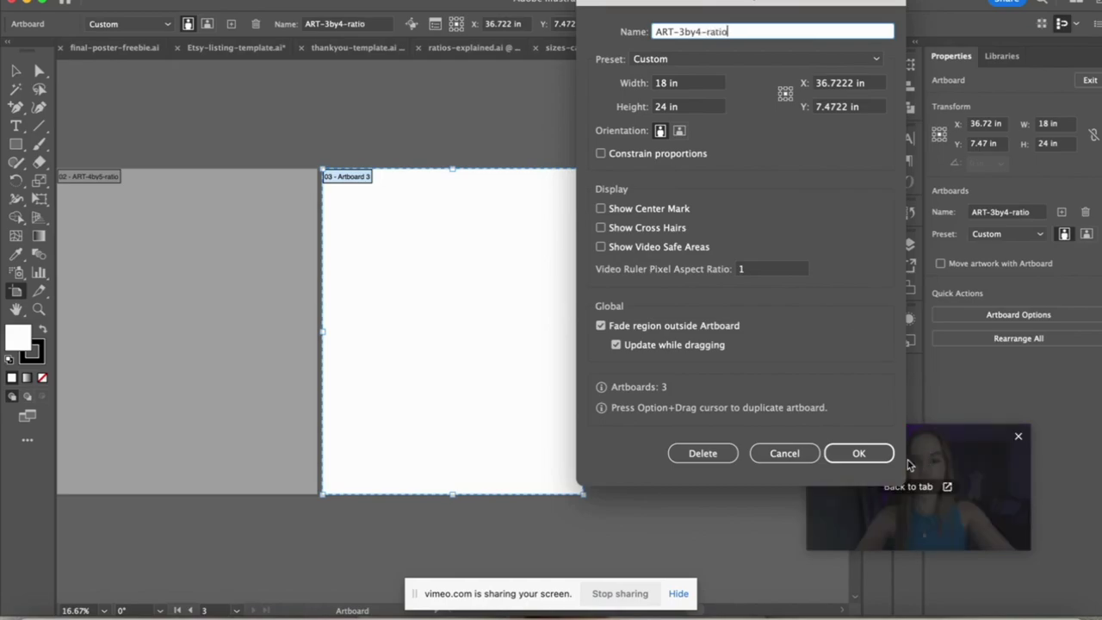
left_click(861, 454)
left_click_drag(474, 350, 508, 353)
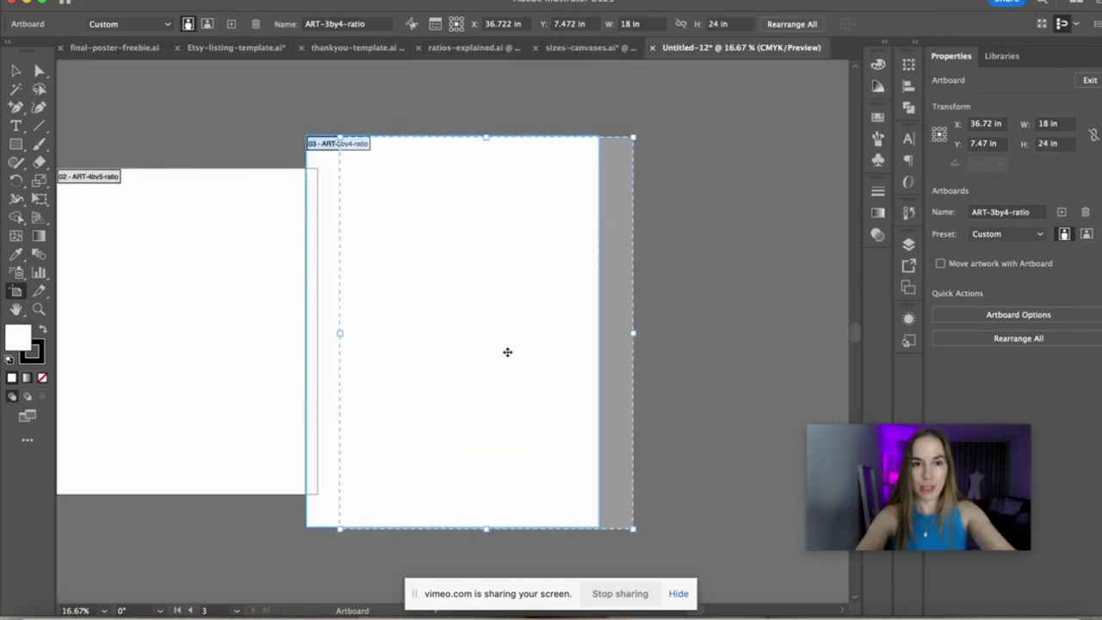
- Add a fourth artboard sized 23.4 × 33.1 in
left_click(1062, 212)
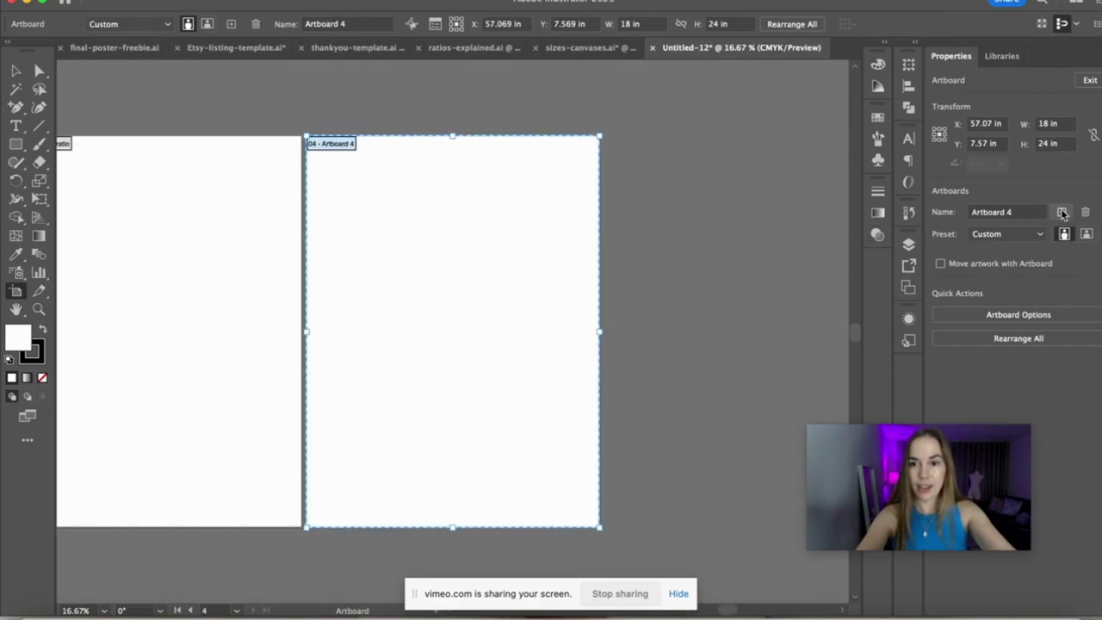
left_click(1013, 314)
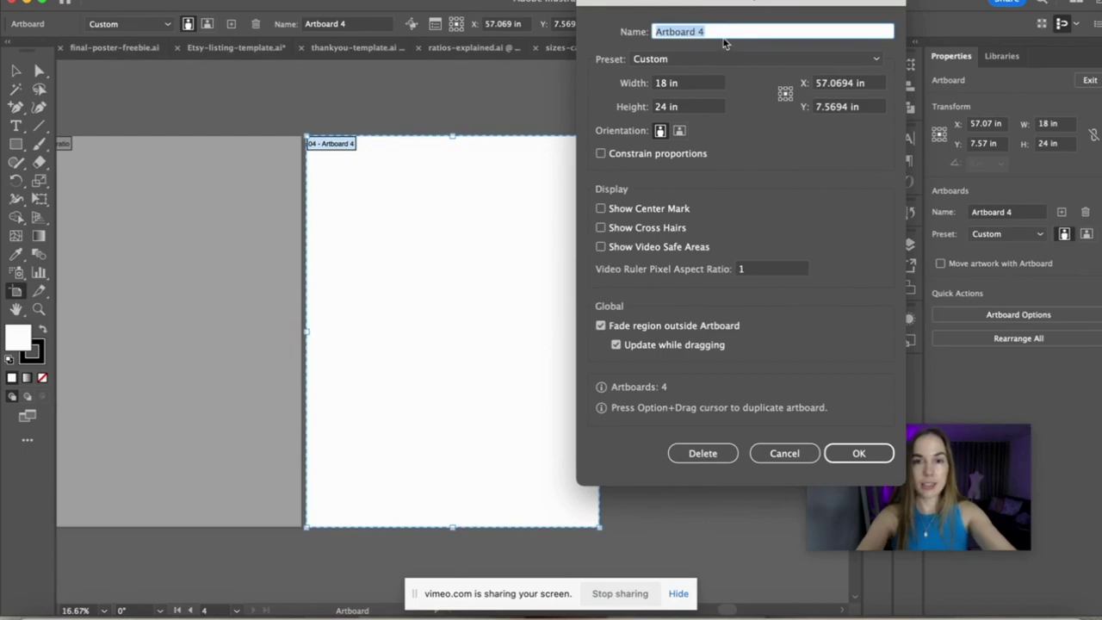
double_click(661, 83)
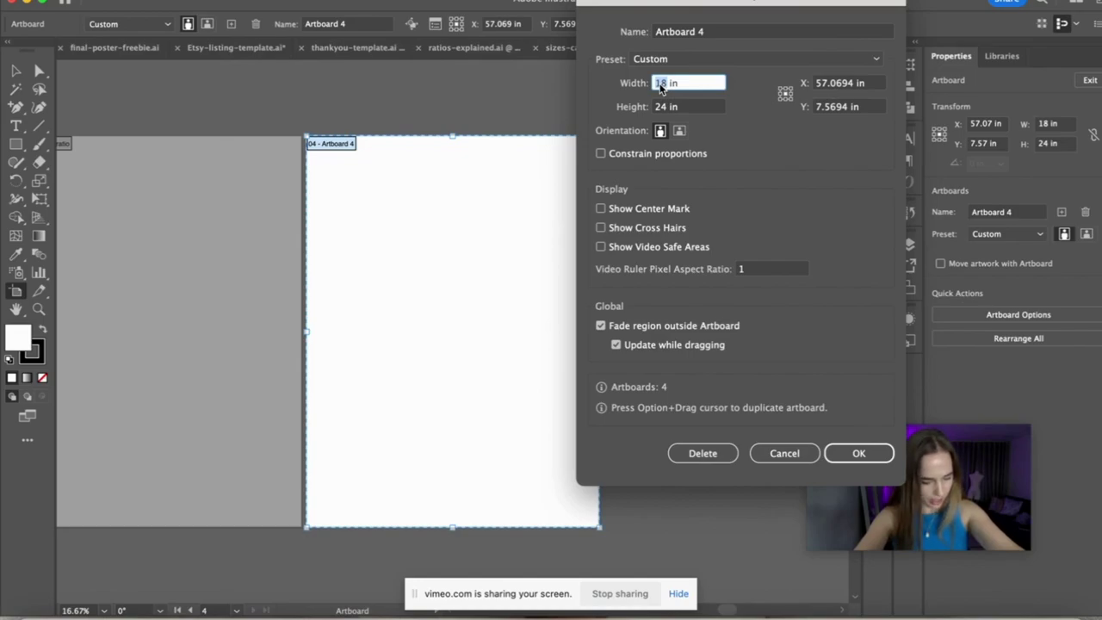
type("23.")
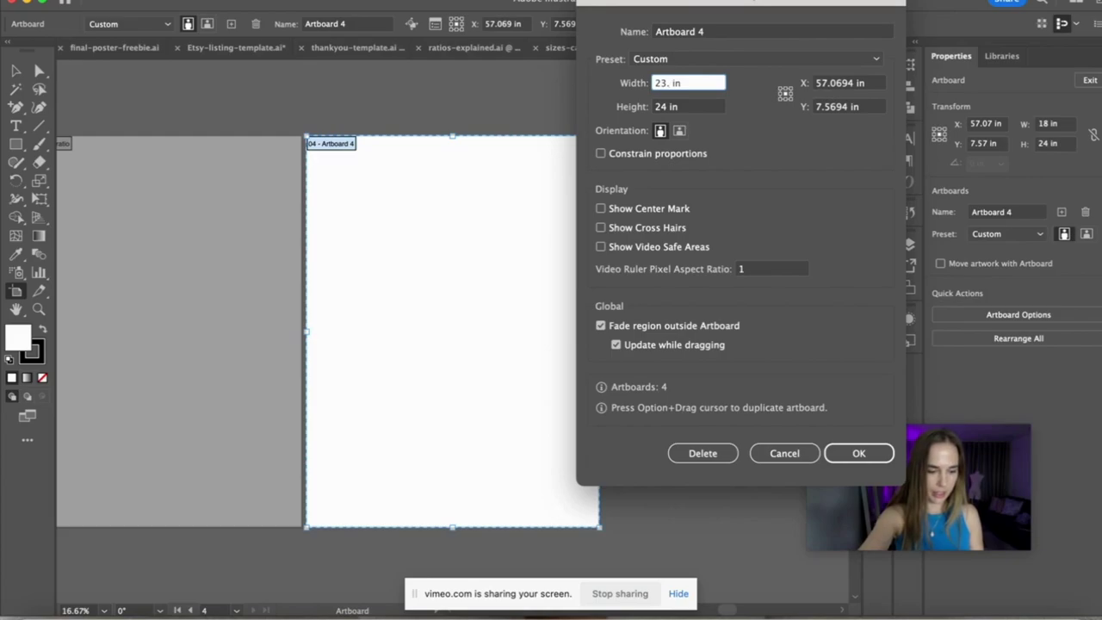
type("4")
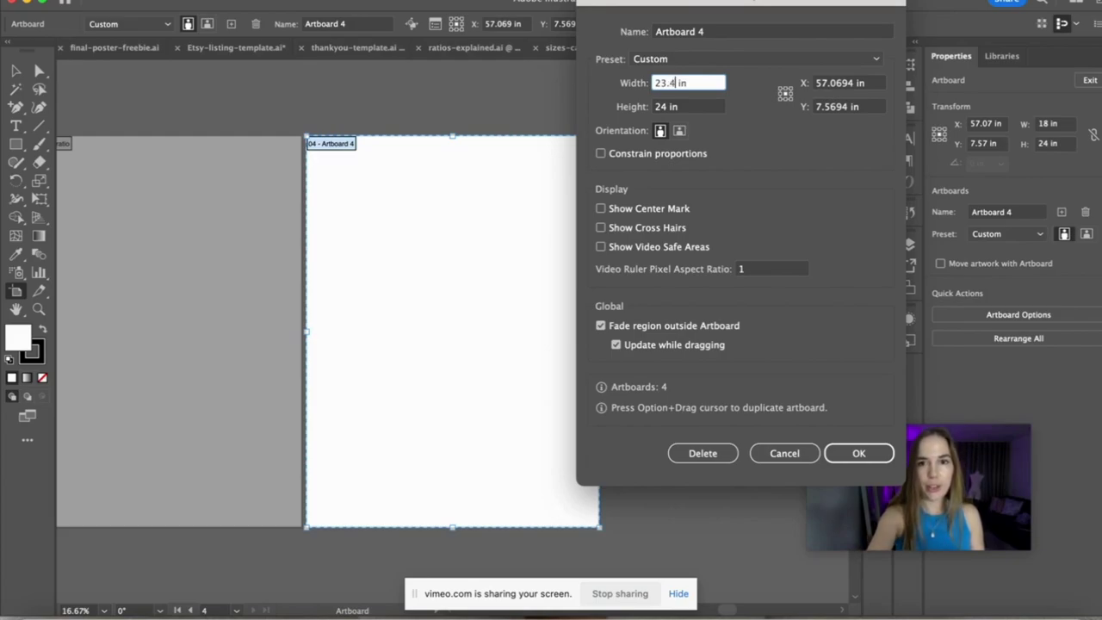
double_click(664, 110)
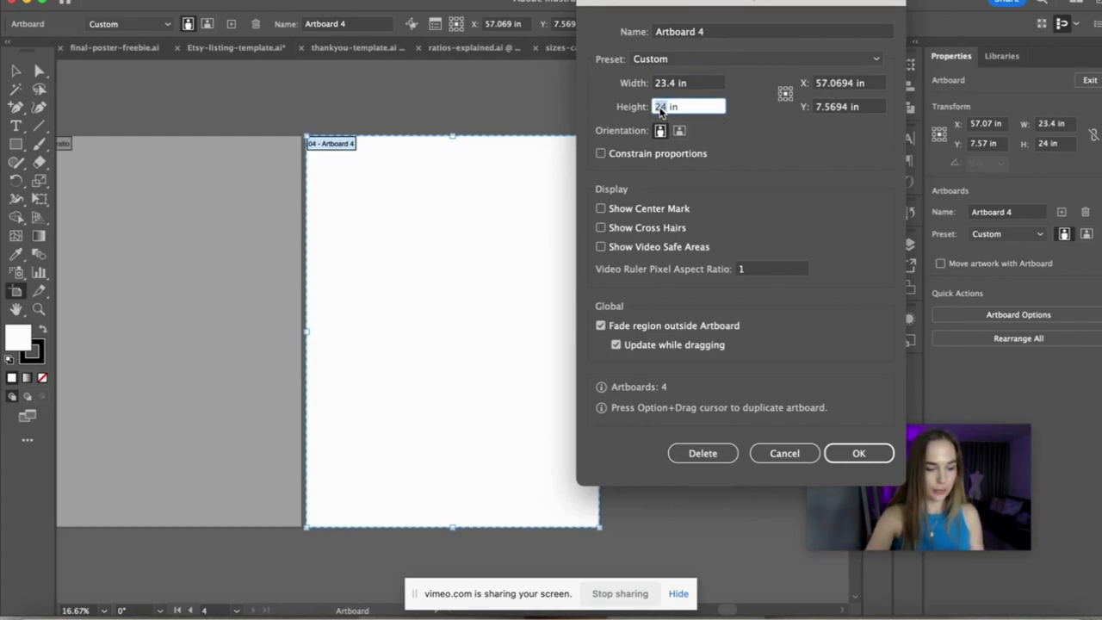
type("33.1")
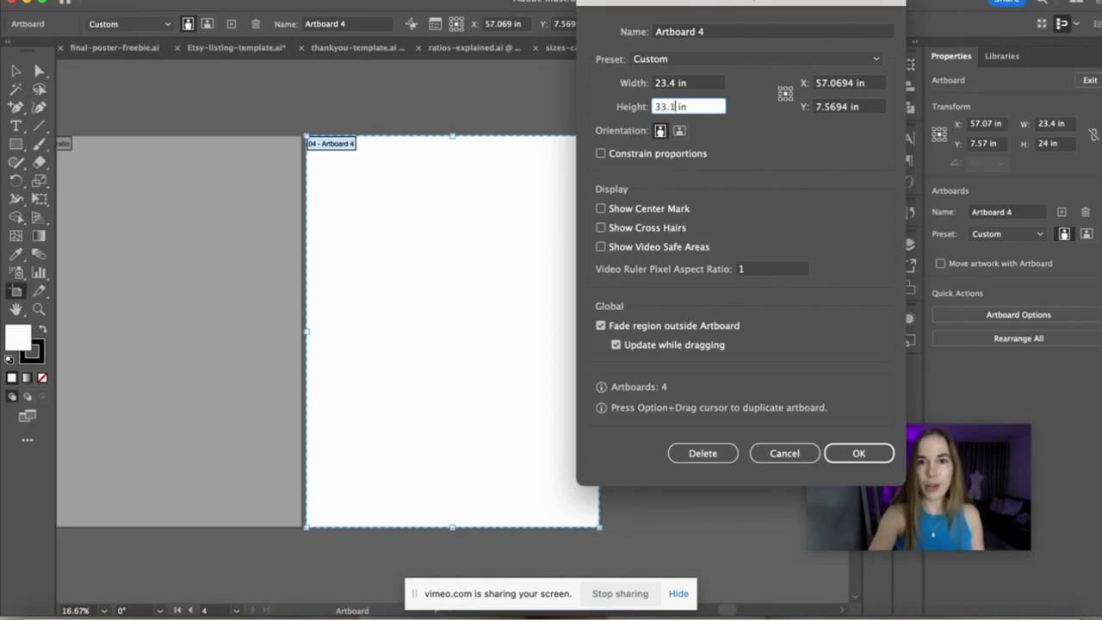
- Name the fourth artboard ART-A1, move it right, and add a fifth artboard beside it
left_click(691, 32)
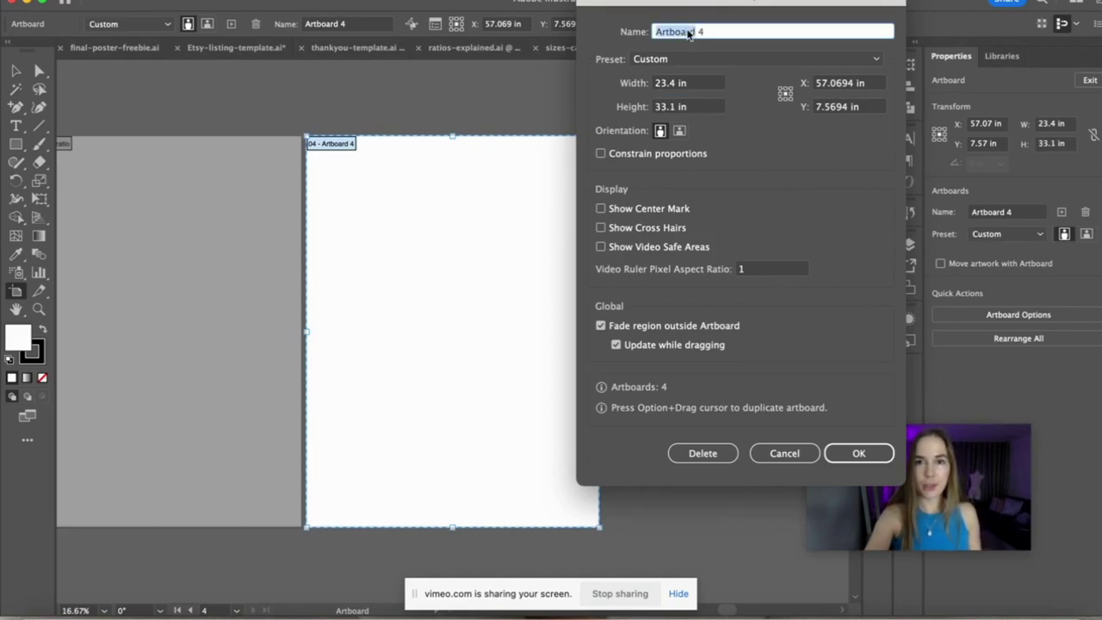
type("ART-")
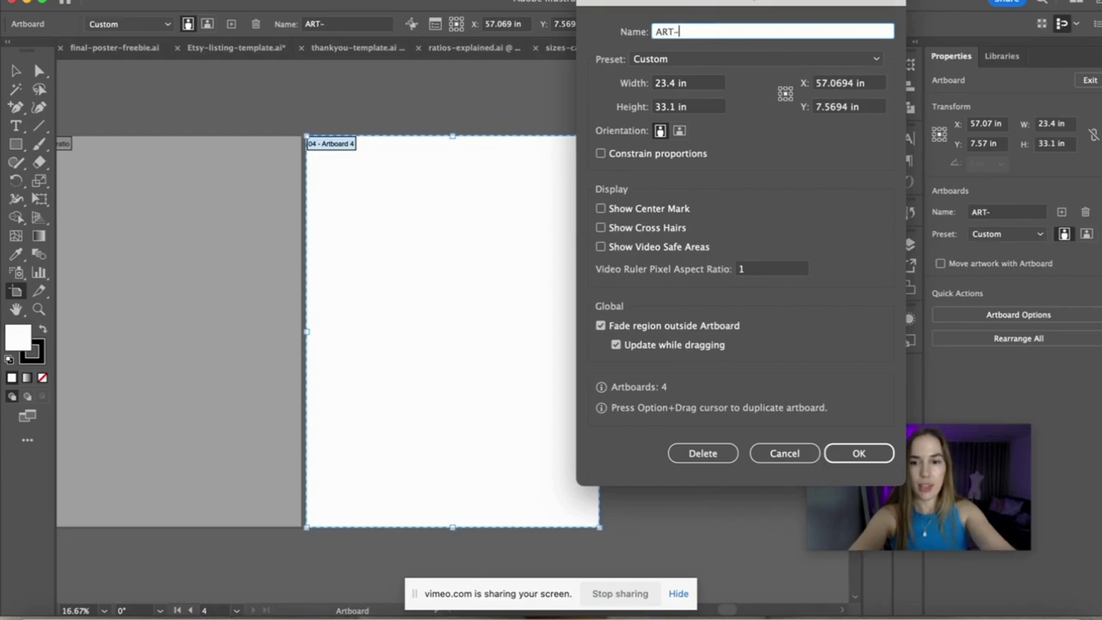
type("A1")
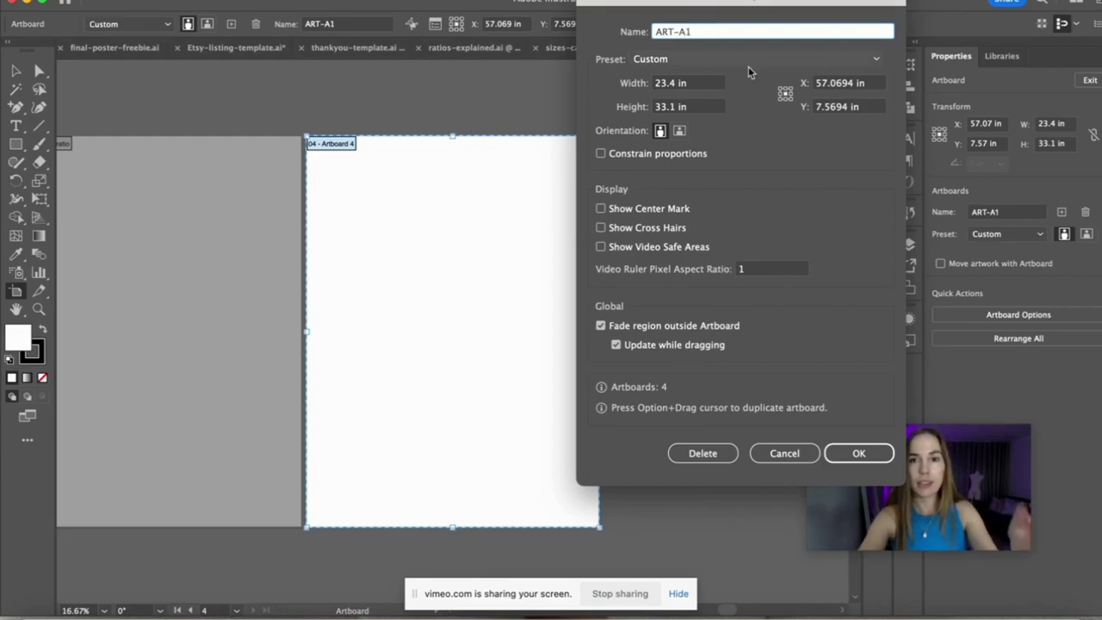
left_click(872, 464)
left_click_drag(446, 352, 505, 365)
left_click(1062, 212)
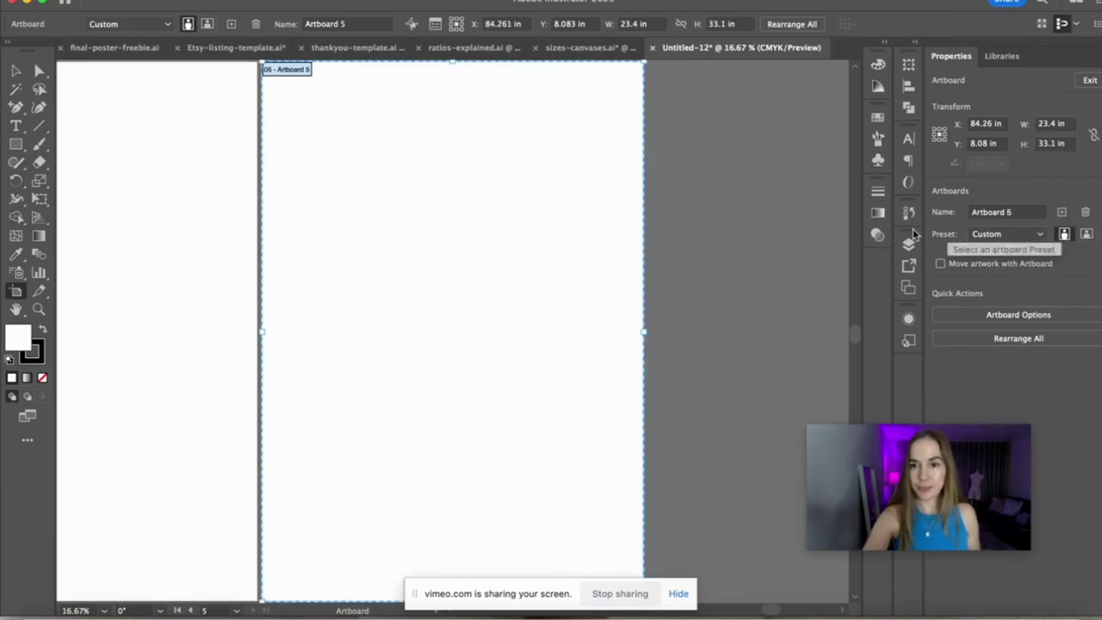
- Name the fifth artboard ART-2by3-ratio, keeping it at 23.4 × 33.1 in
left_click(1012, 316)
double_click(660, 84)
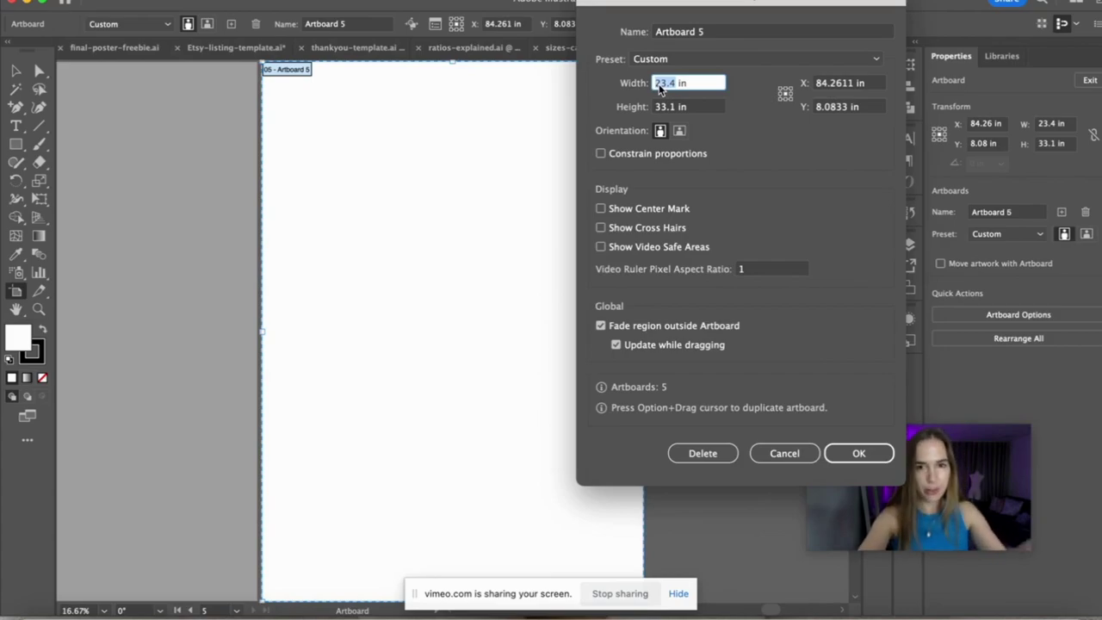
type("23.4")
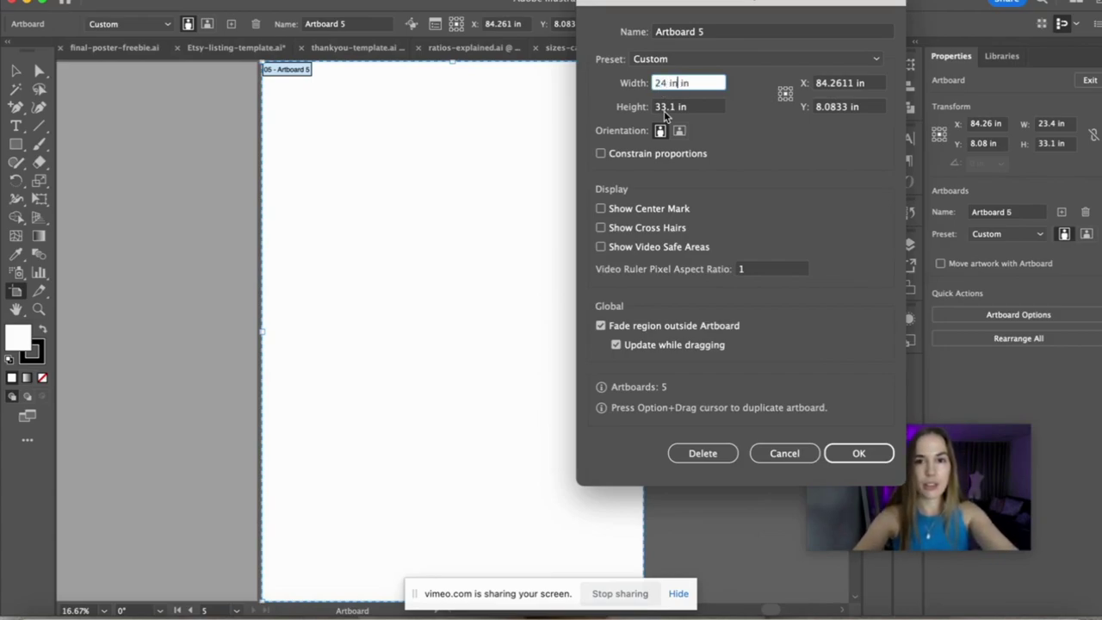
key("Tab")
double_click(663, 107)
type("35")
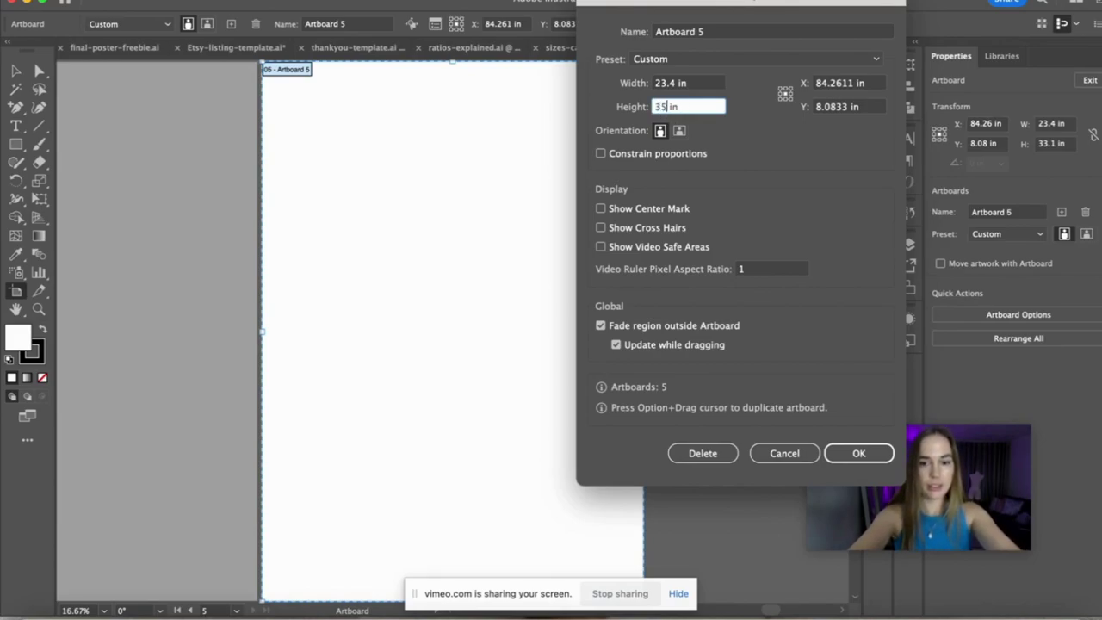
left_click(707, 31)
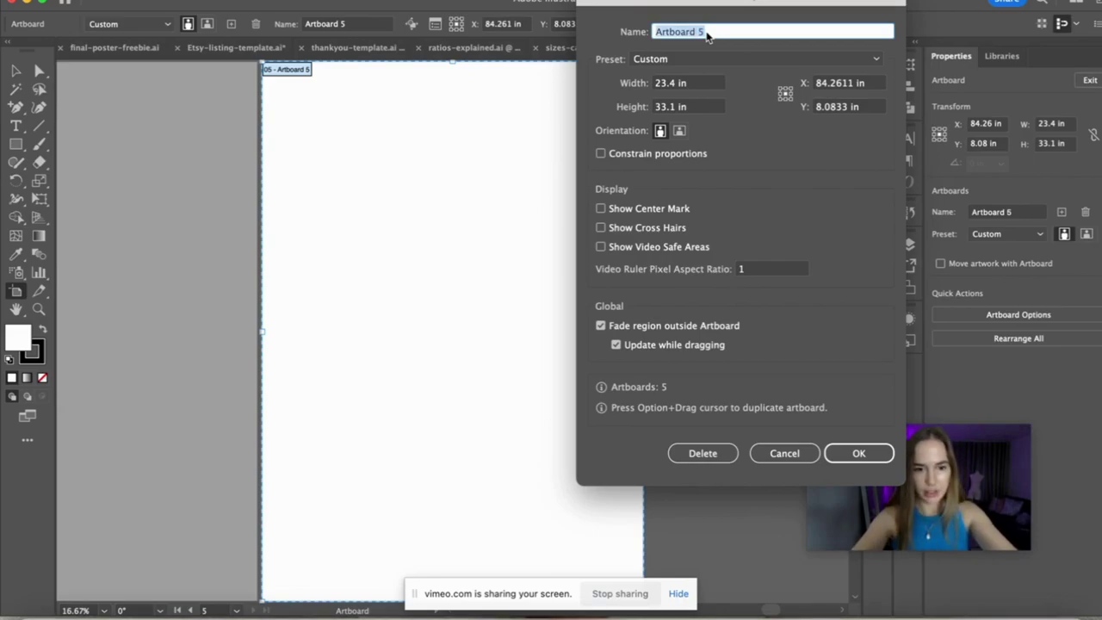
type("ART-")
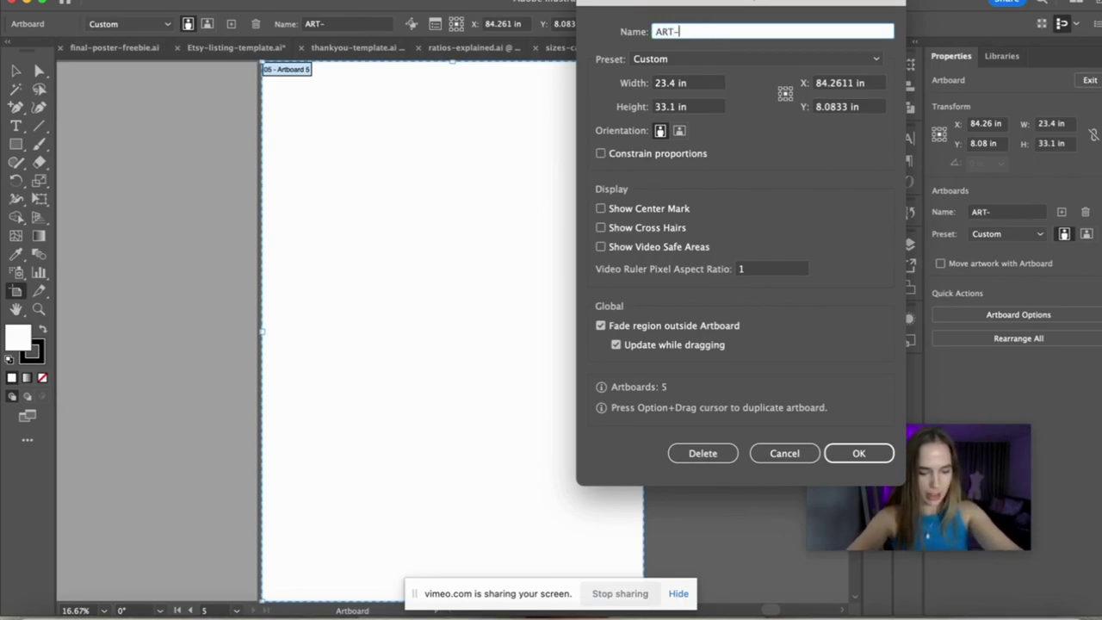
type("2by3")
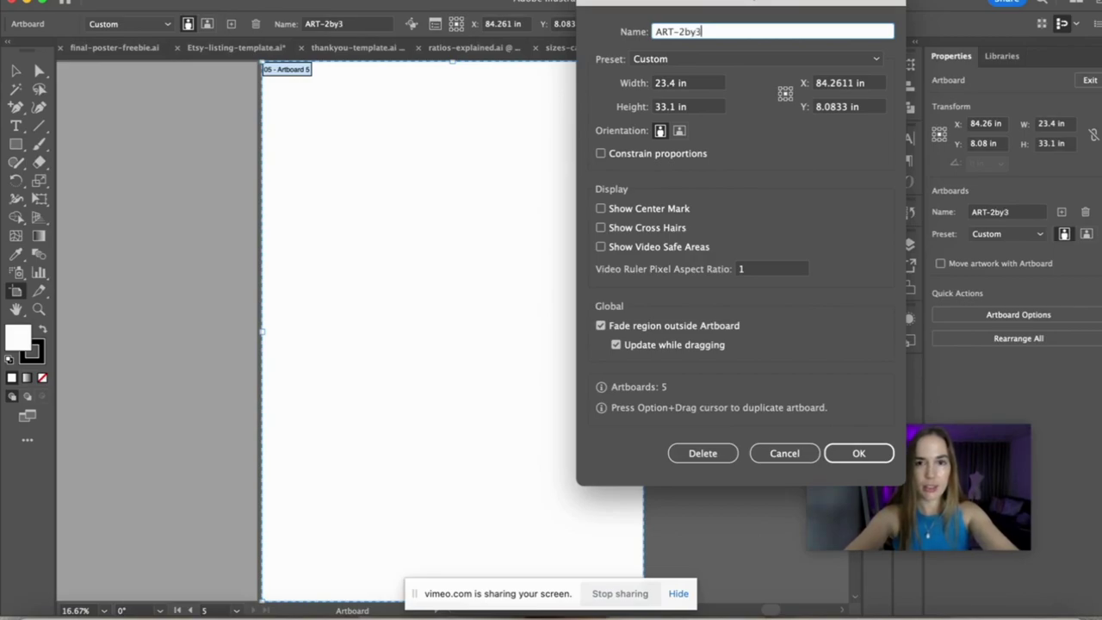
type("-ratio")
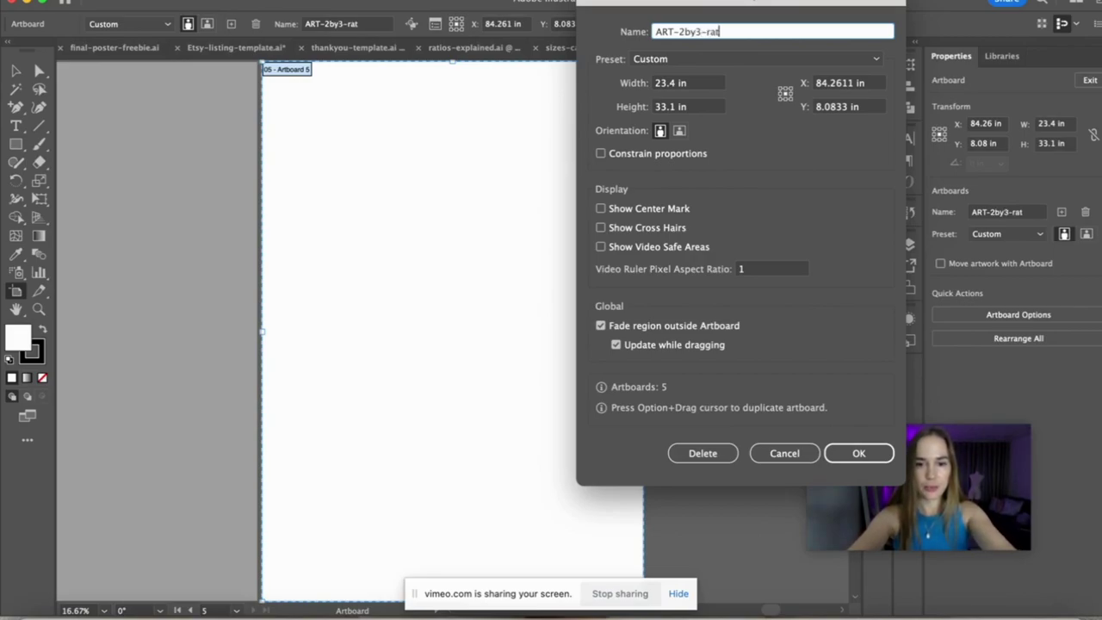
left_click(859, 453)
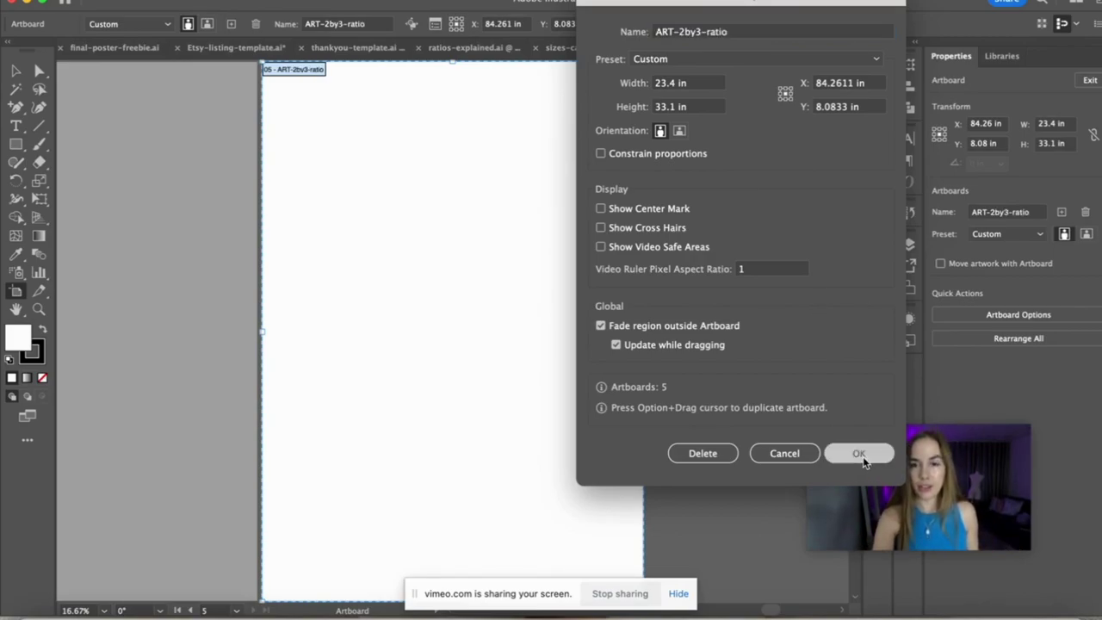
scroll(670, 396, "down", 5)
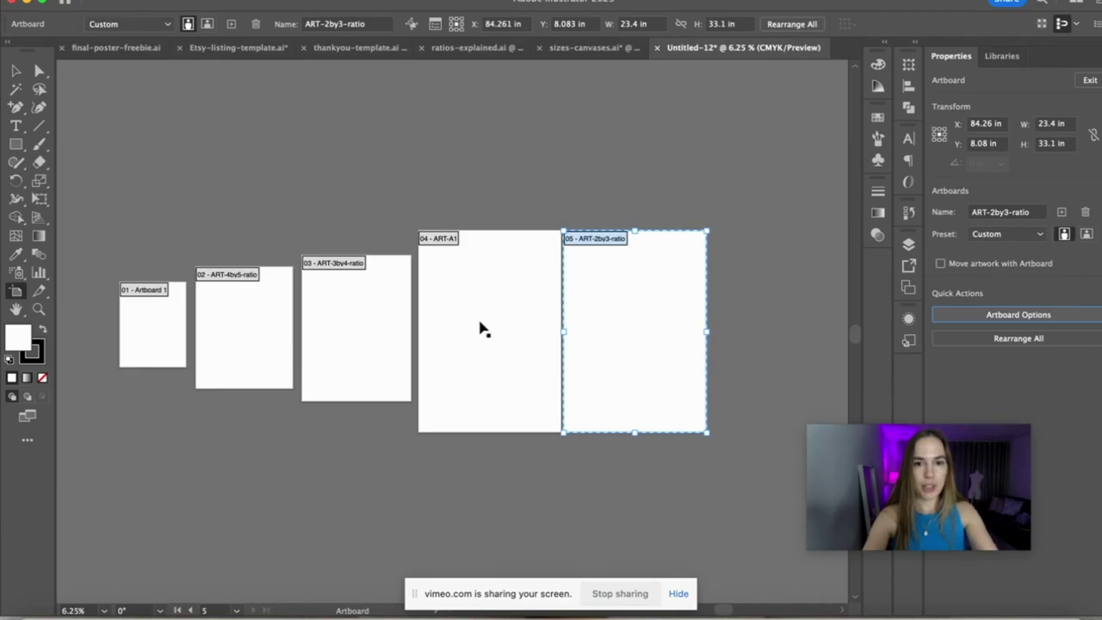
- Select all five artboards, apply Vertical Align Top, and distribute their spacing evenly
left_click(520, 346, "shift")
left_click(361, 352, "shift")
left_click(275, 337, "shift")
left_click(174, 338, "shift")
left_click(1039, 308)
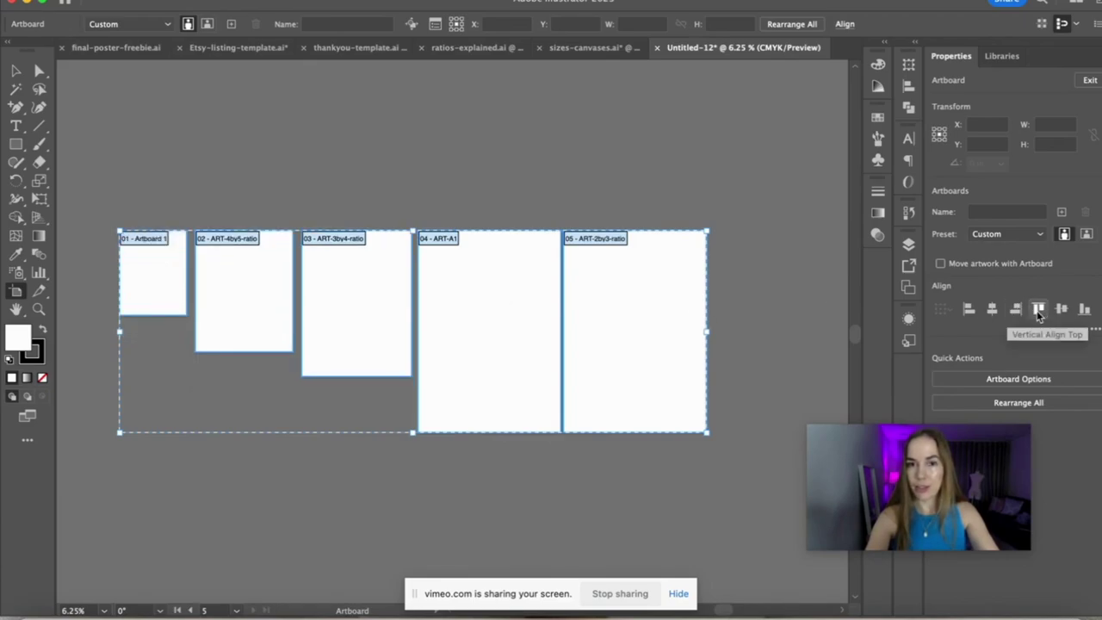
left_click(1094, 330)
left_click(952, 461)
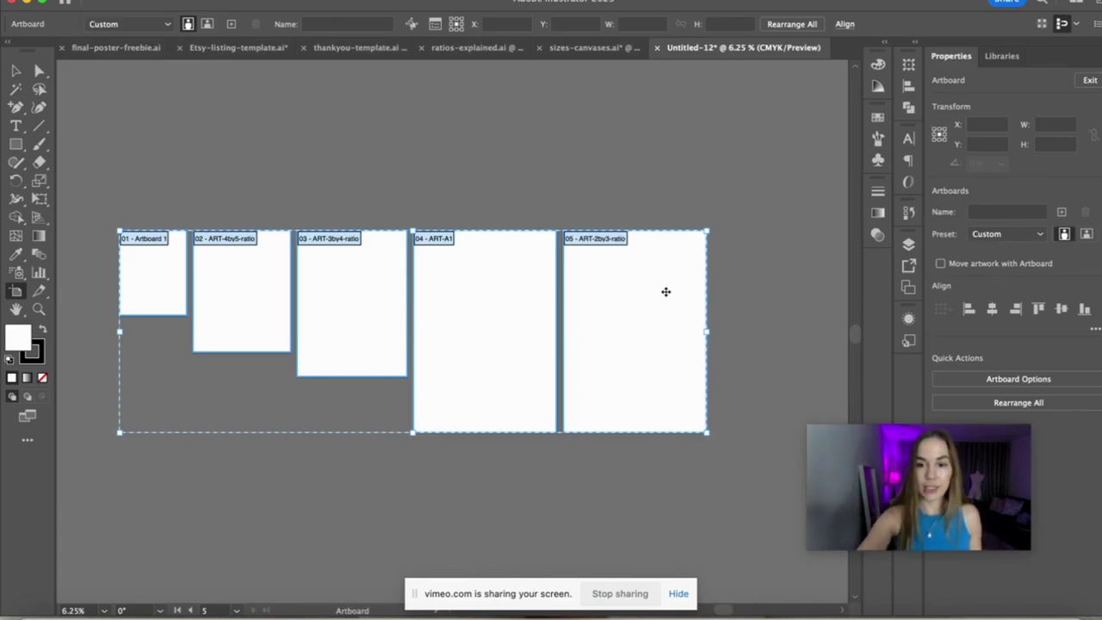
key("ctrl+minus")
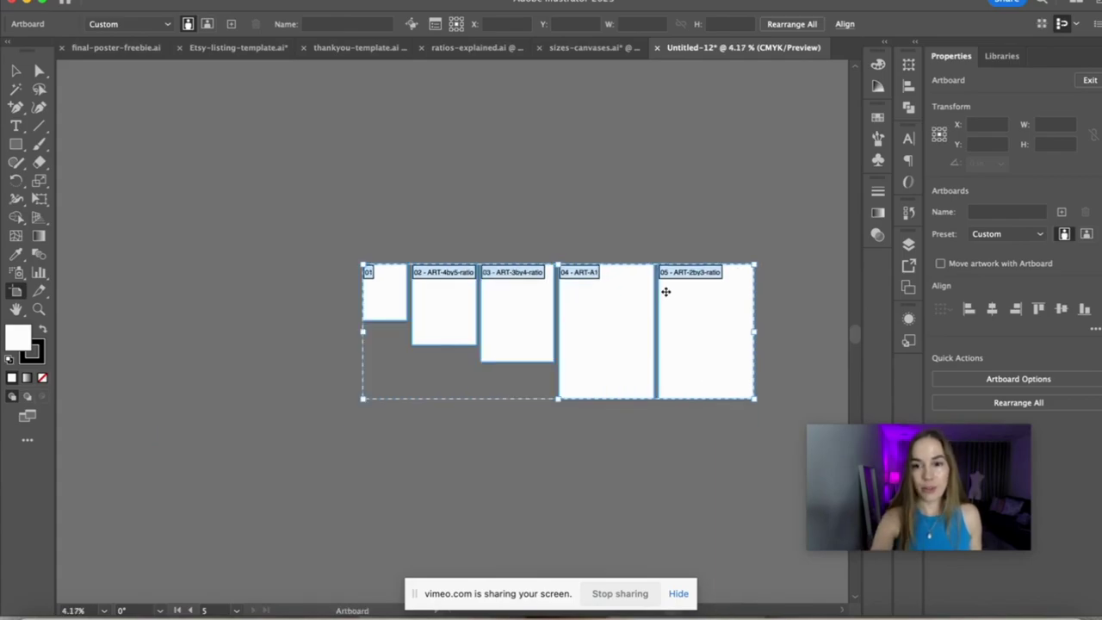
- Paste a duplicate row of the five artboards below, delete it, and exit the Artboard tool
scroll(666, 292, "down", 5)
scroll(666, 292, "right", 5)
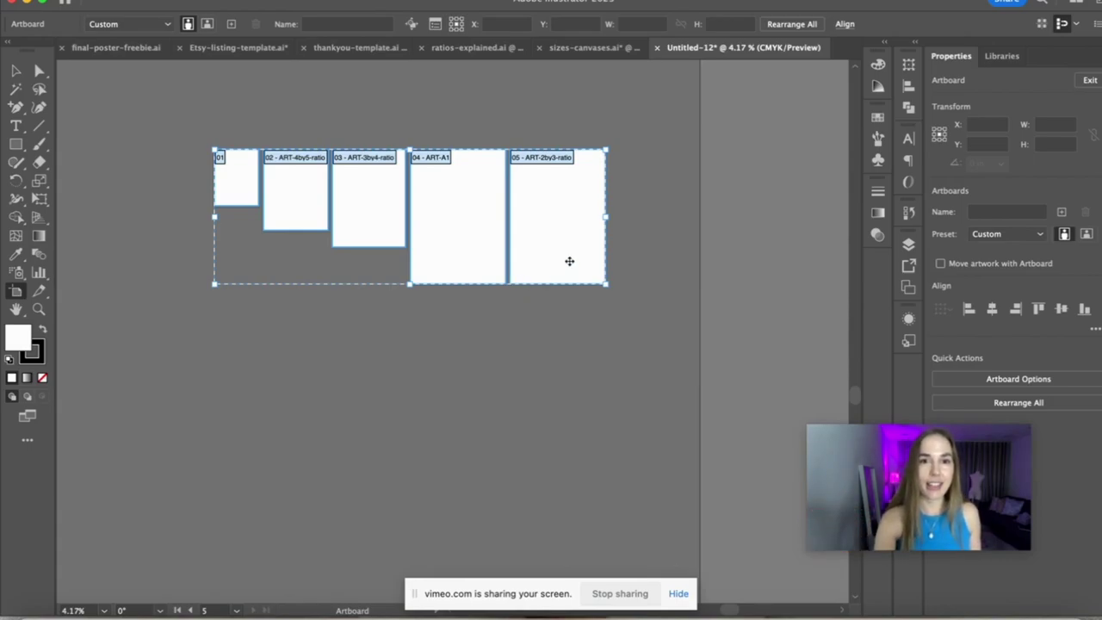
key("super+v")
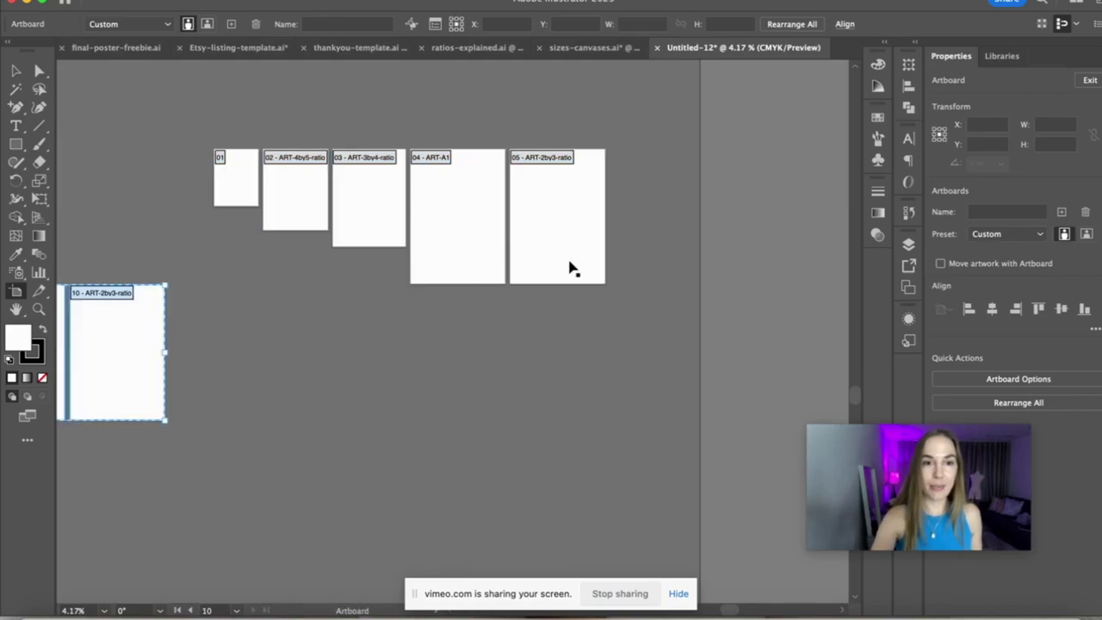
left_click_drag(105, 335, 546, 365)
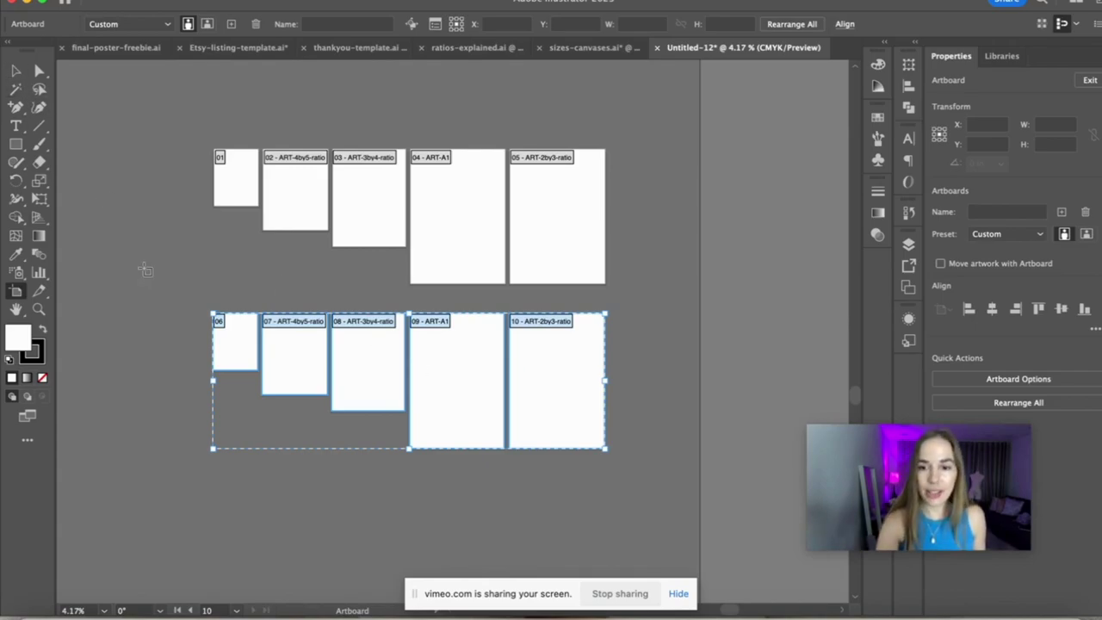
key("Delete")
key("Escape")
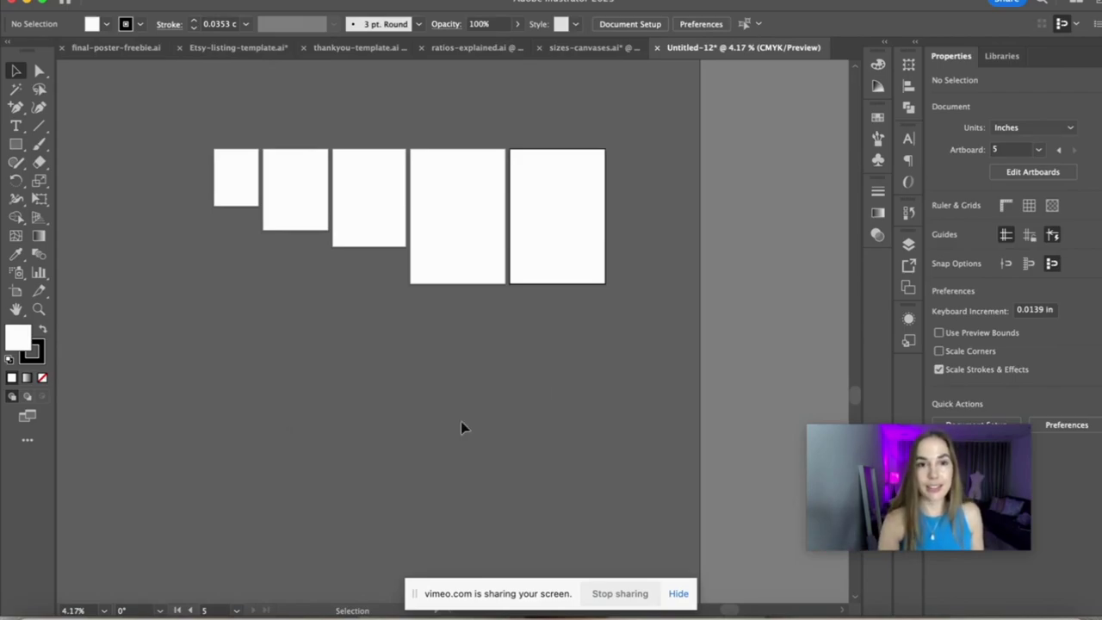
scroll(534, 321, "up", 3)
scroll(534, 320, "right", 3)
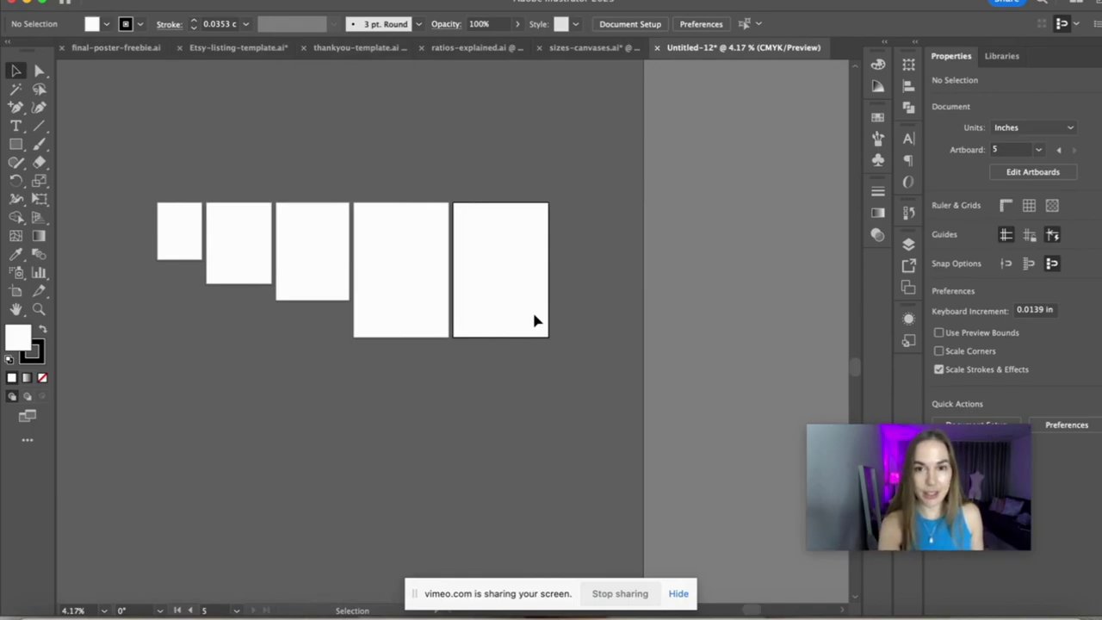
- Switch to the sizes-canvases.ai document holding the five finished flower poster artboards
left_click(588, 49)
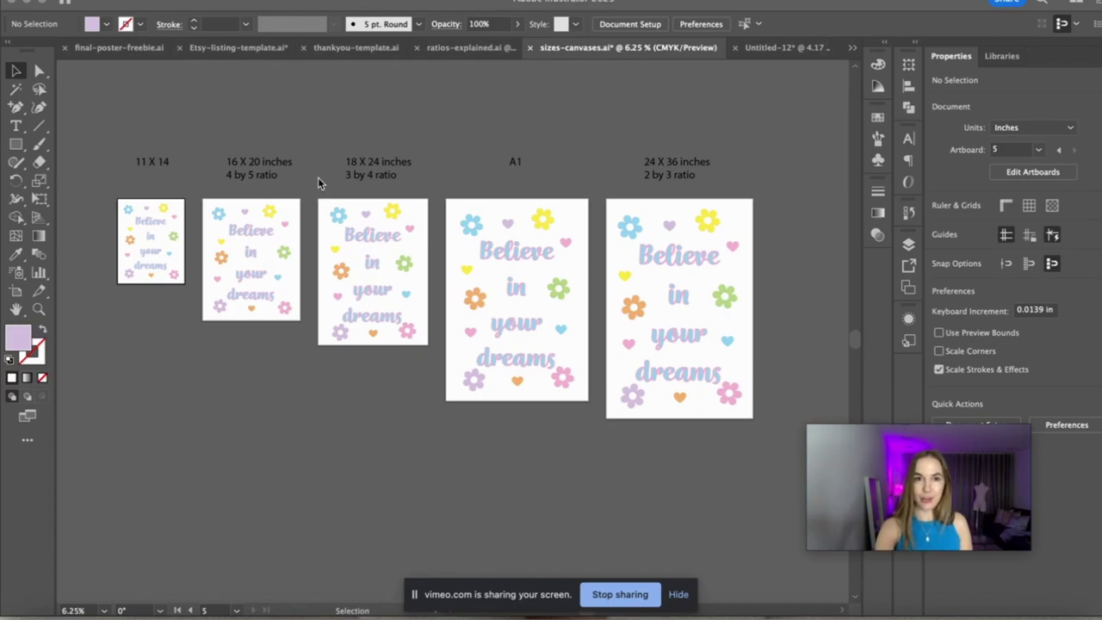
mouse_move(342, 2)
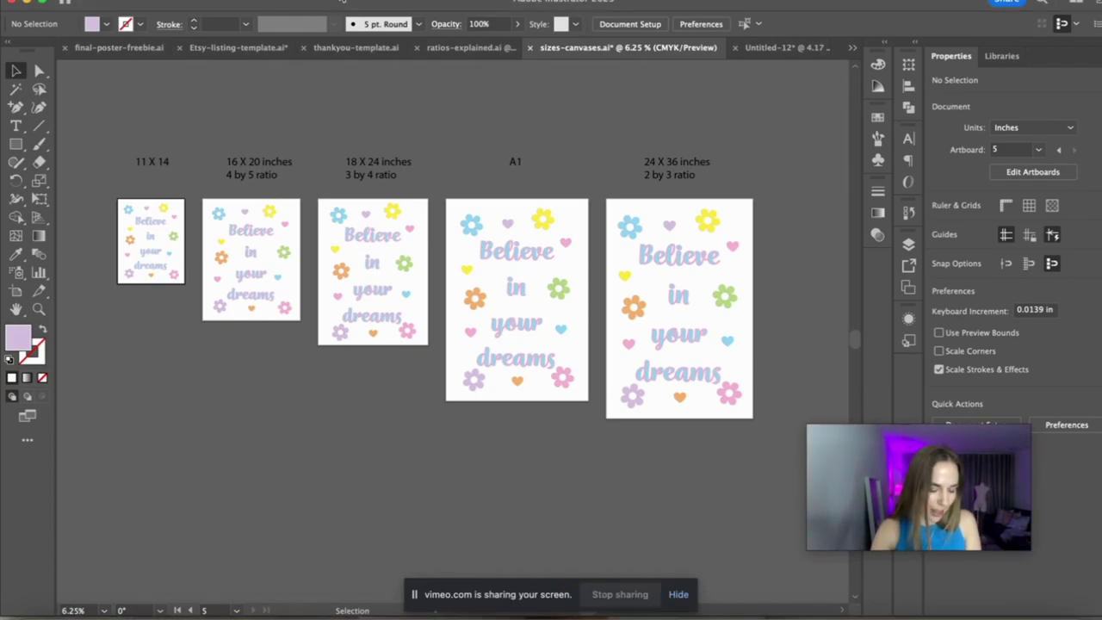
left_click(120, 1)
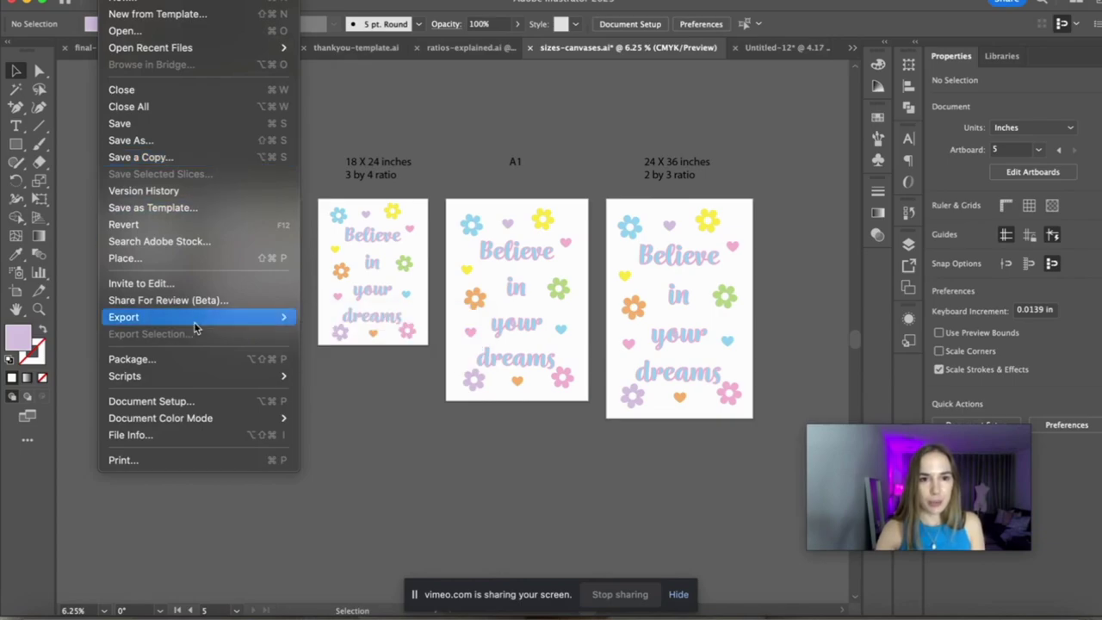
- Export As JPEG into the sizes folder, using all artboards
mouse_move(201, 319)
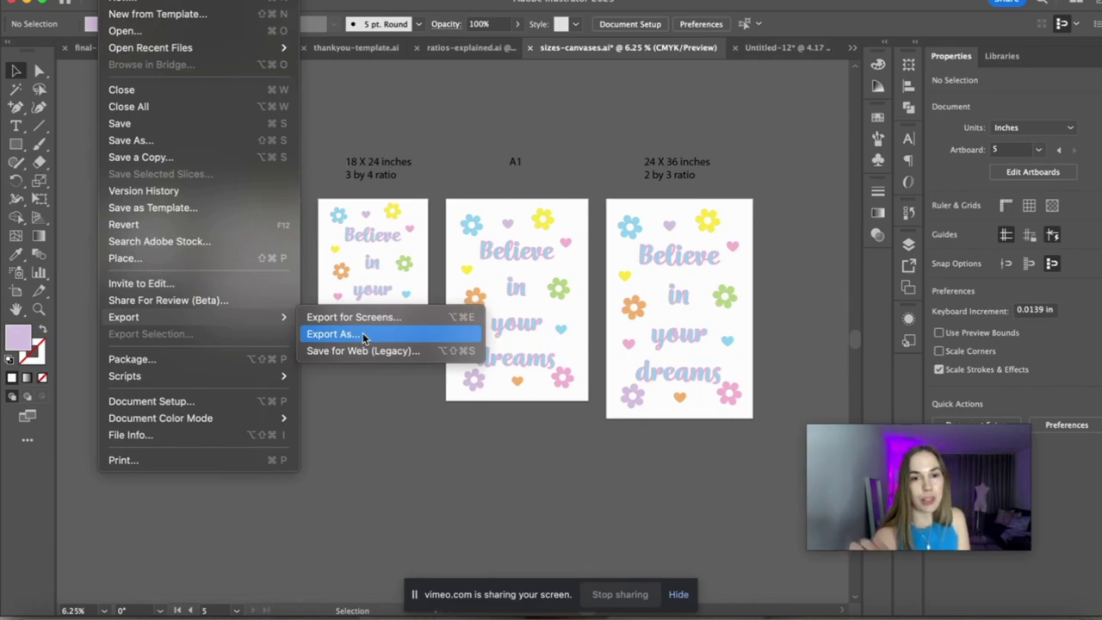
left_click(361, 336)
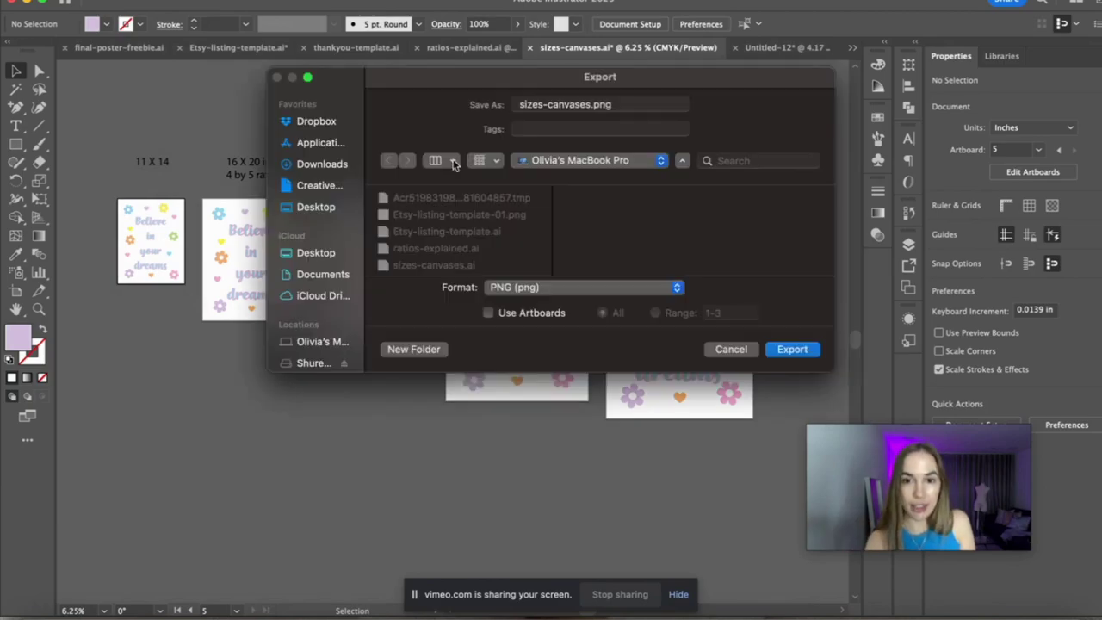
left_click(555, 290)
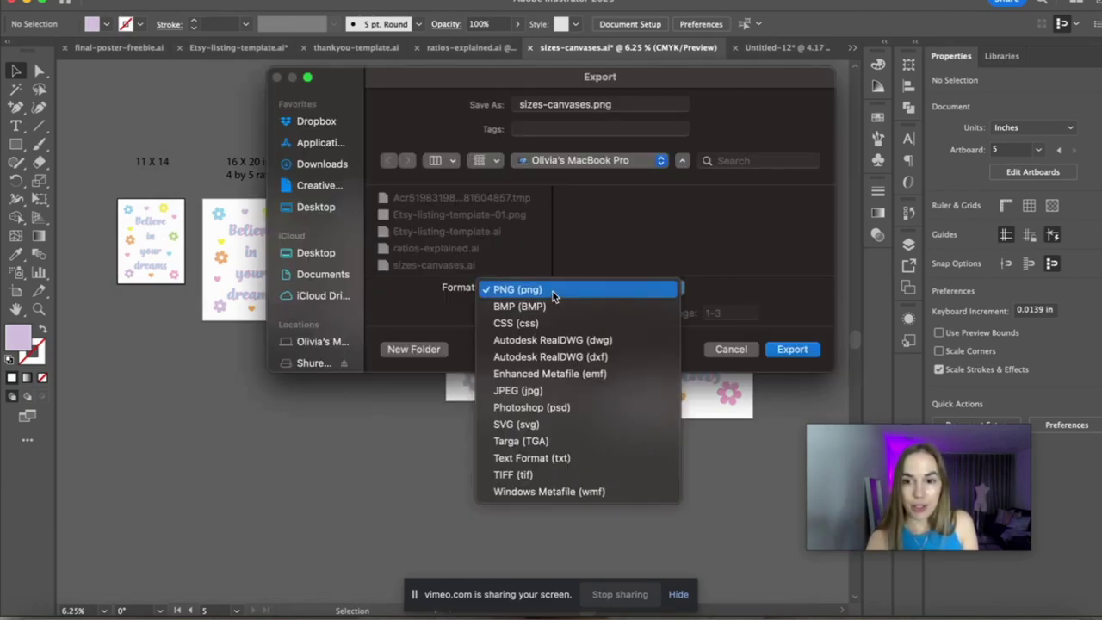
left_click(557, 395)
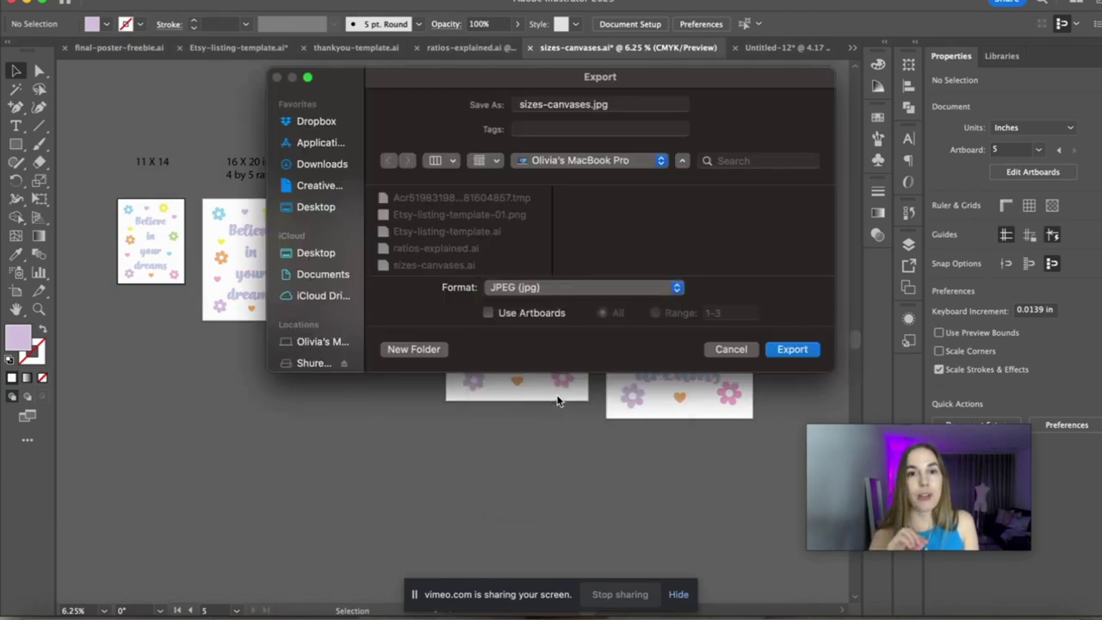
left_click(640, 164)
left_click(633, 161)
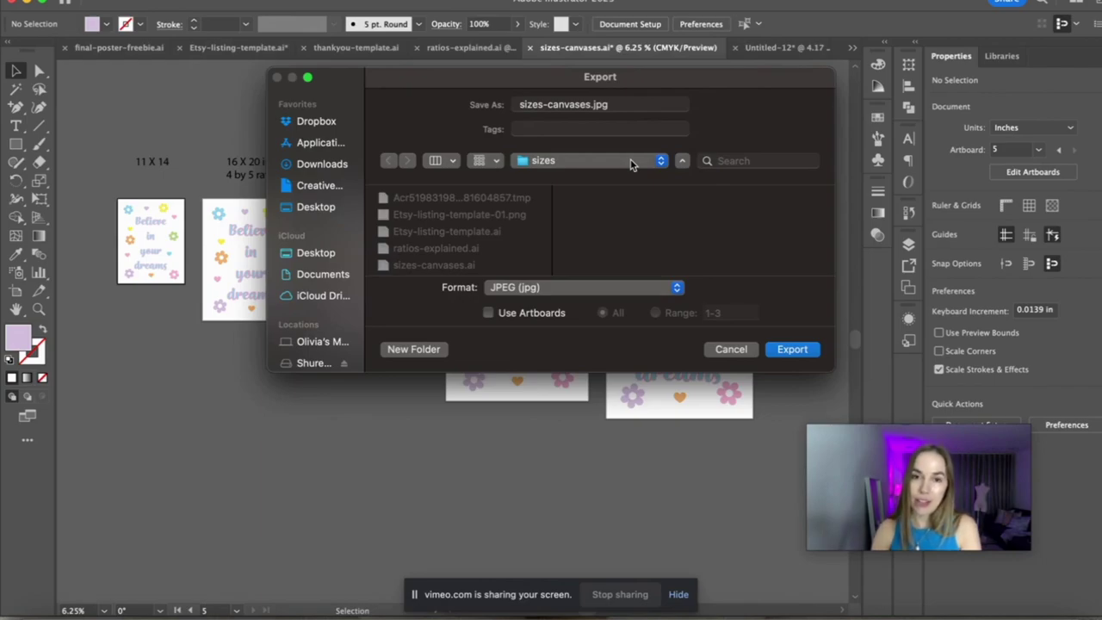
left_click_drag(701, 78, 691, 0)
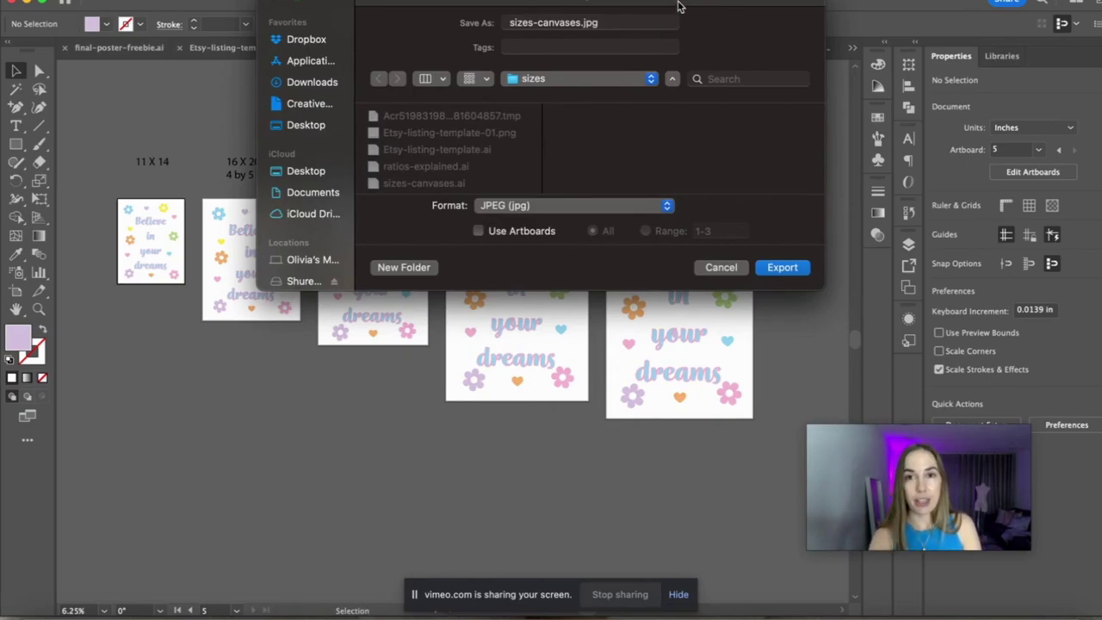
left_click_drag(678, 4, 685, 4)
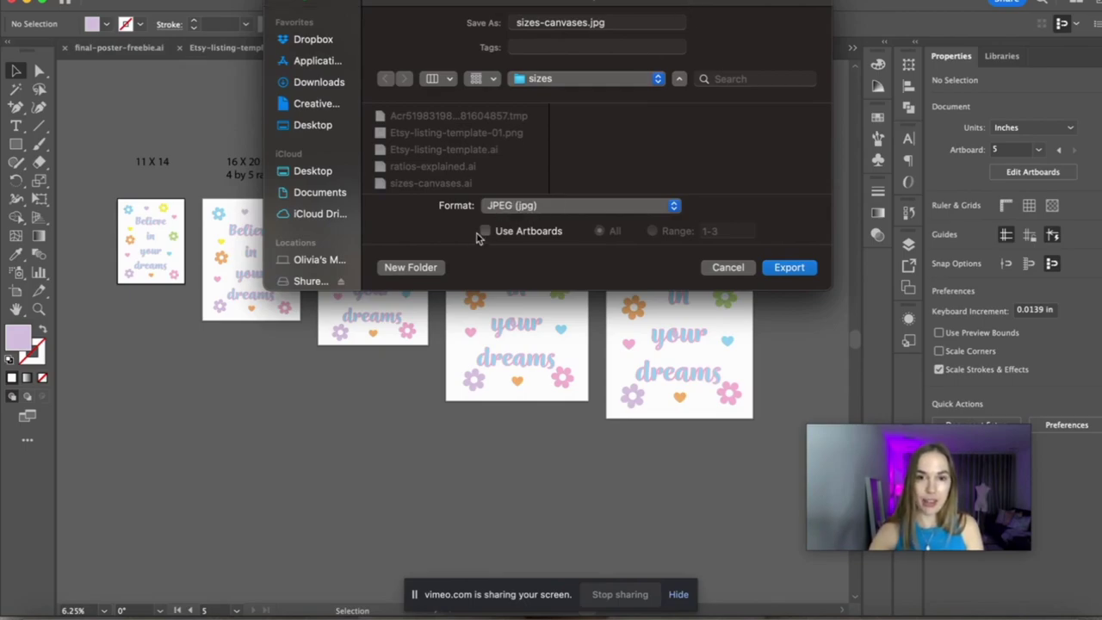
left_click(485, 231)
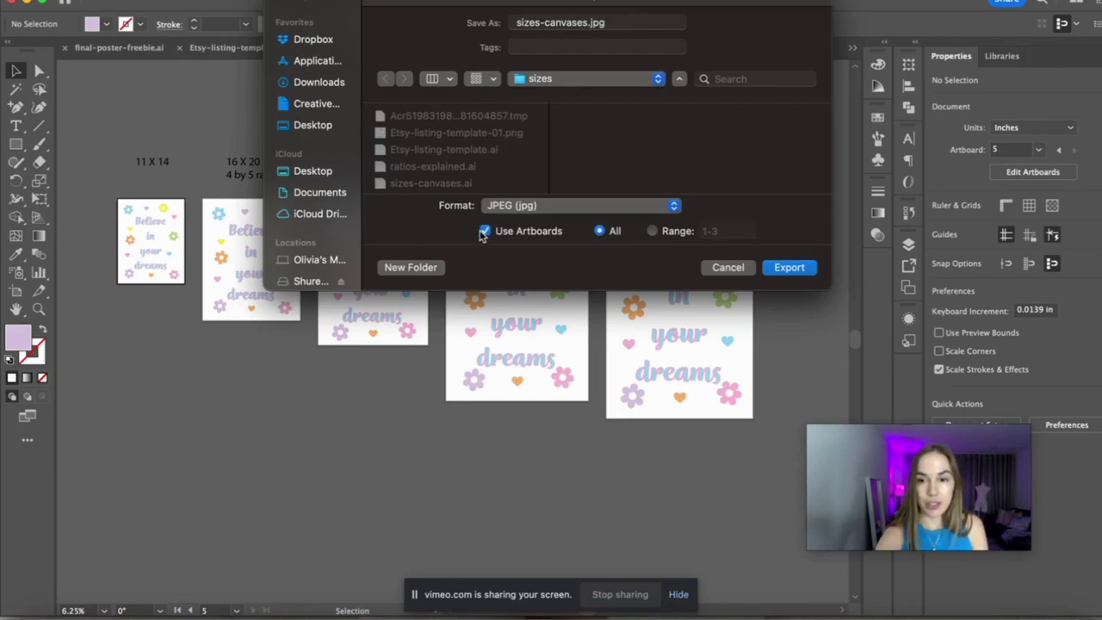
left_click(780, 273)
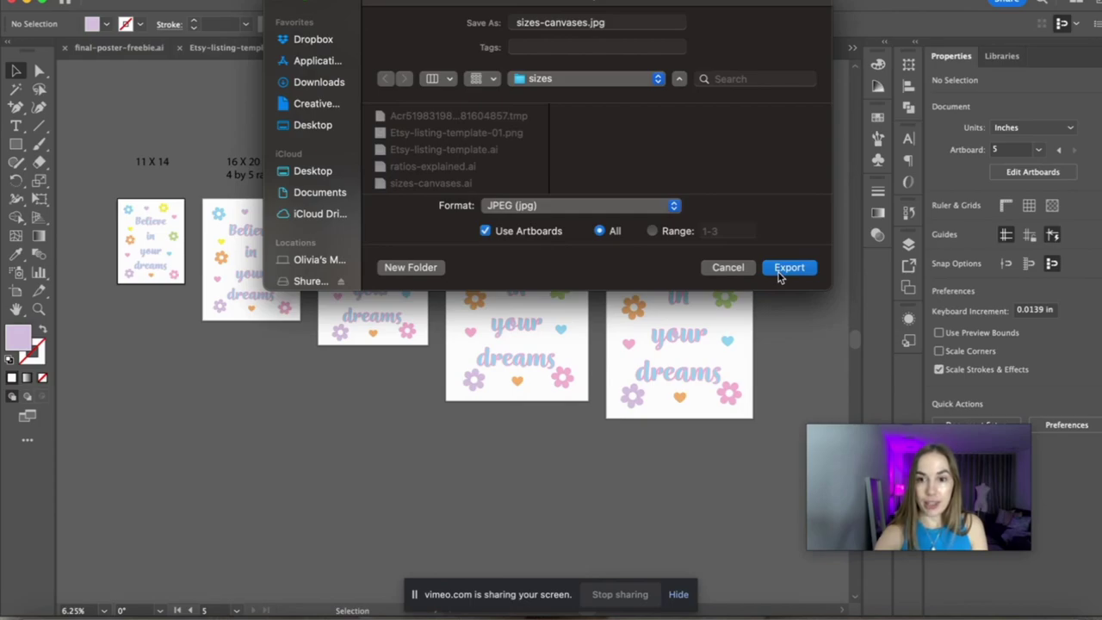
left_click(780, 273)
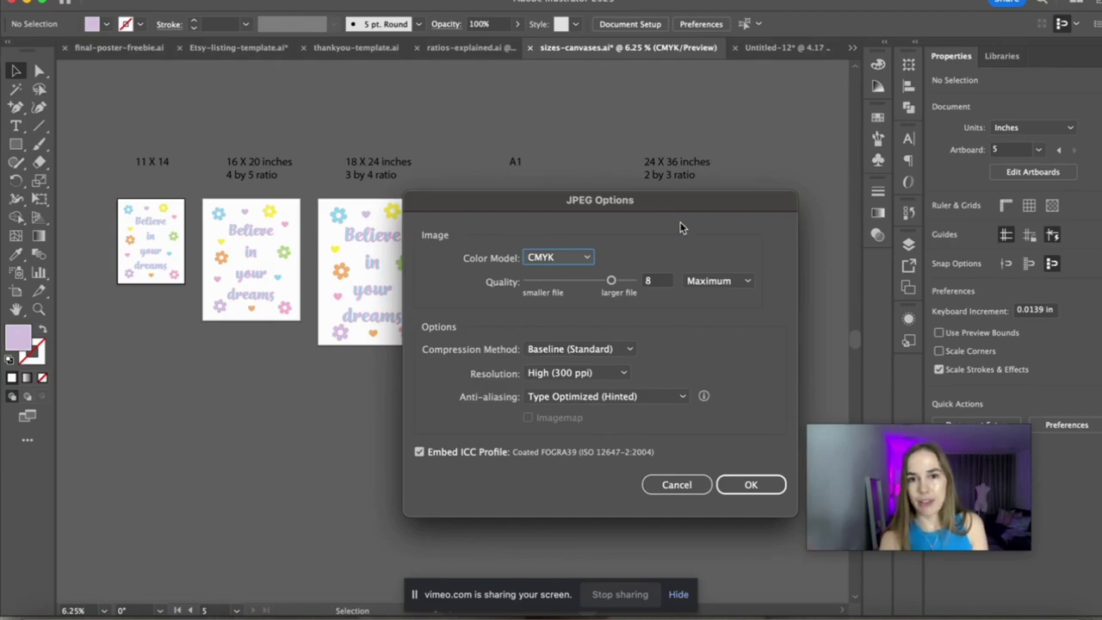
- Export the JPEGs with CMYK colour model at High (300 ppi) resolution
left_click(561, 255)
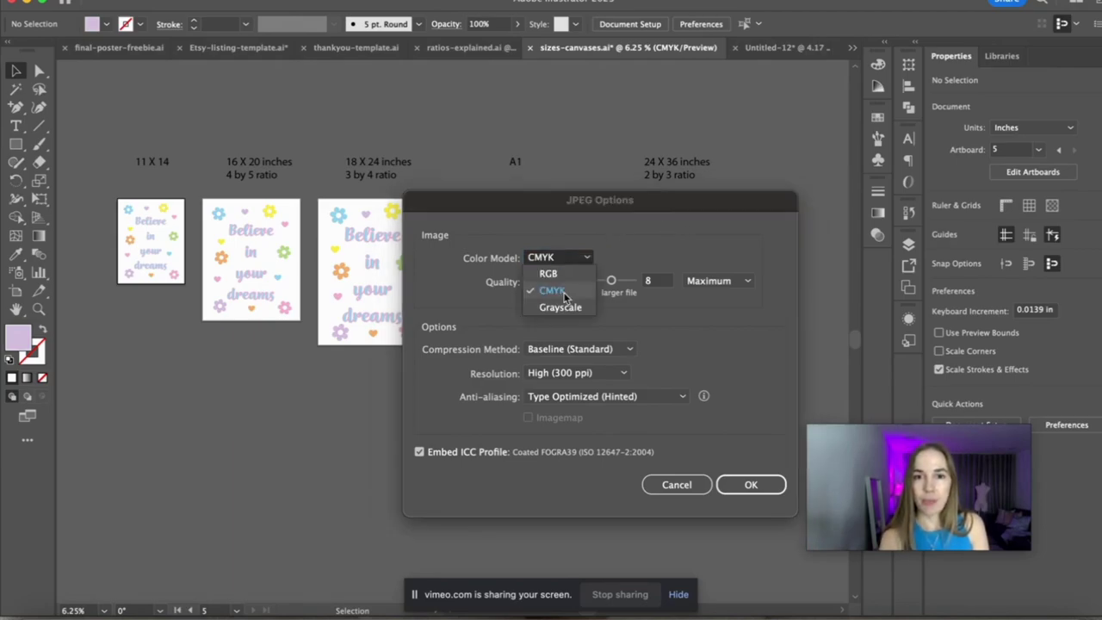
left_click(565, 295)
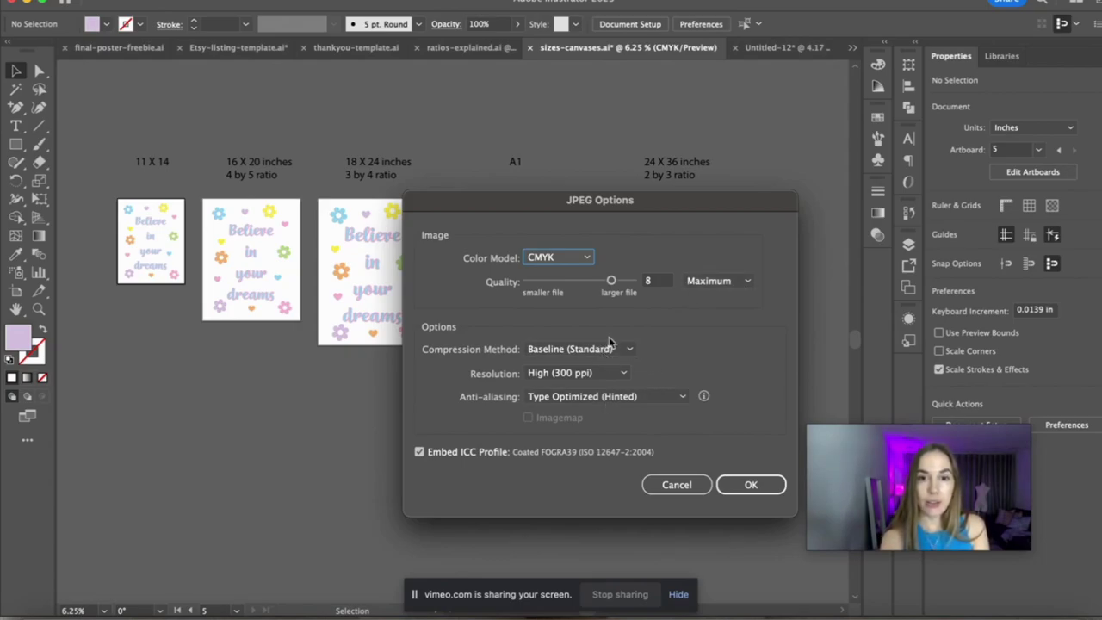
left_click(581, 376)
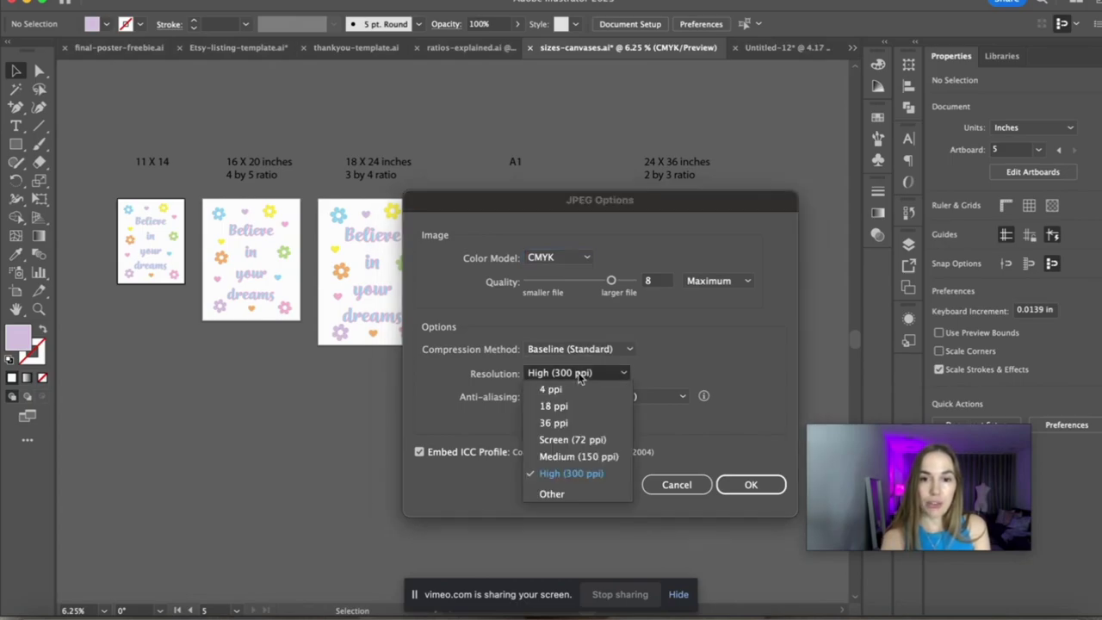
left_click(730, 373)
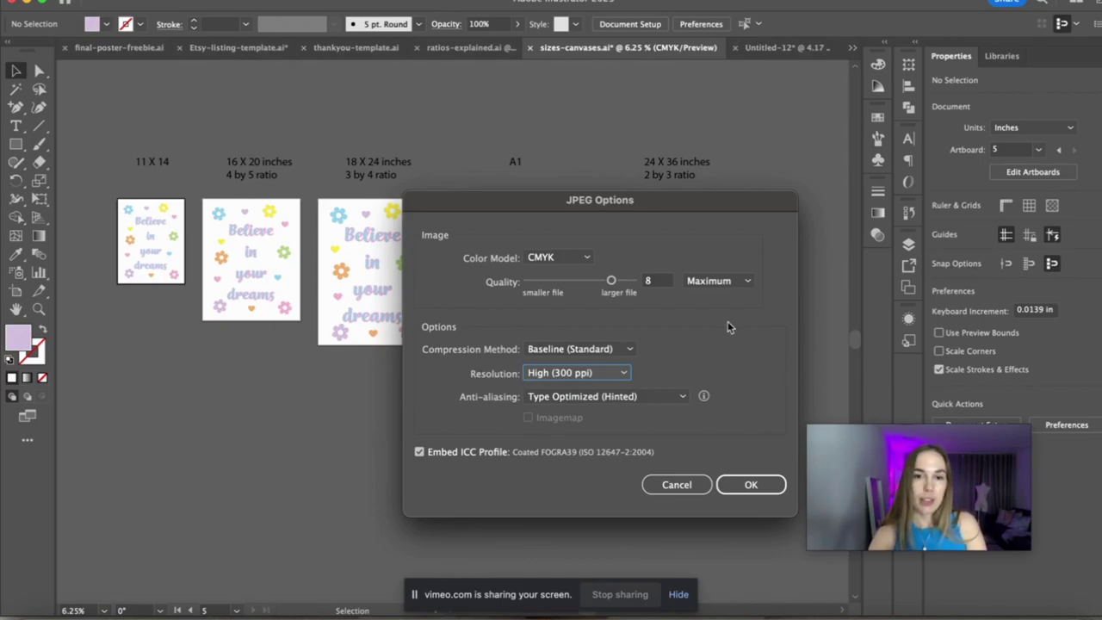
left_click(752, 486)
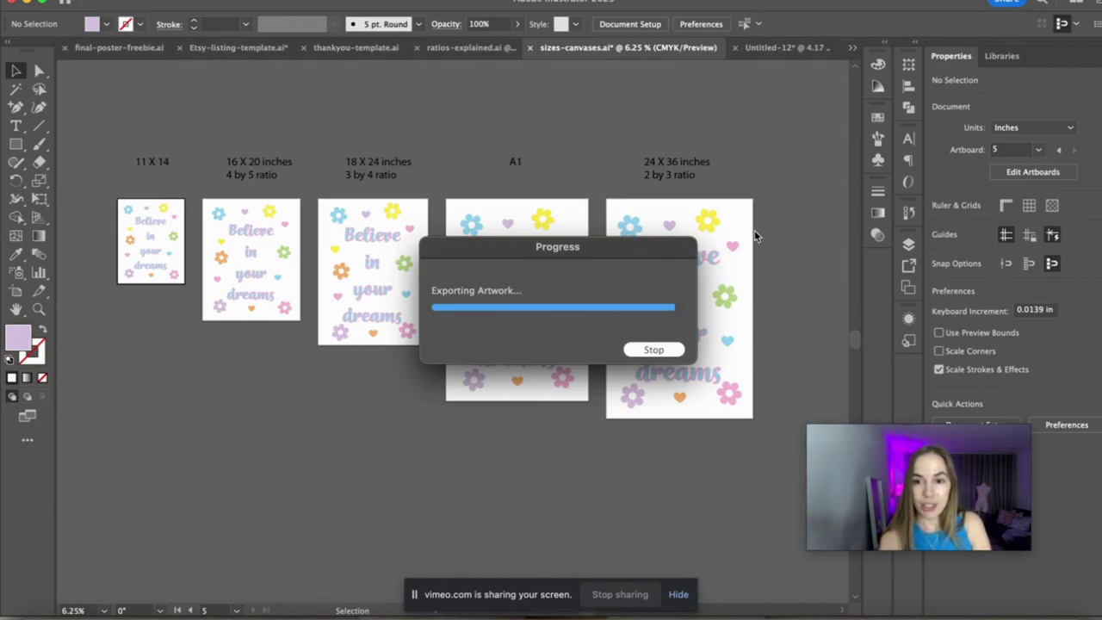
left_click_drag(870, 7, 689, 161)
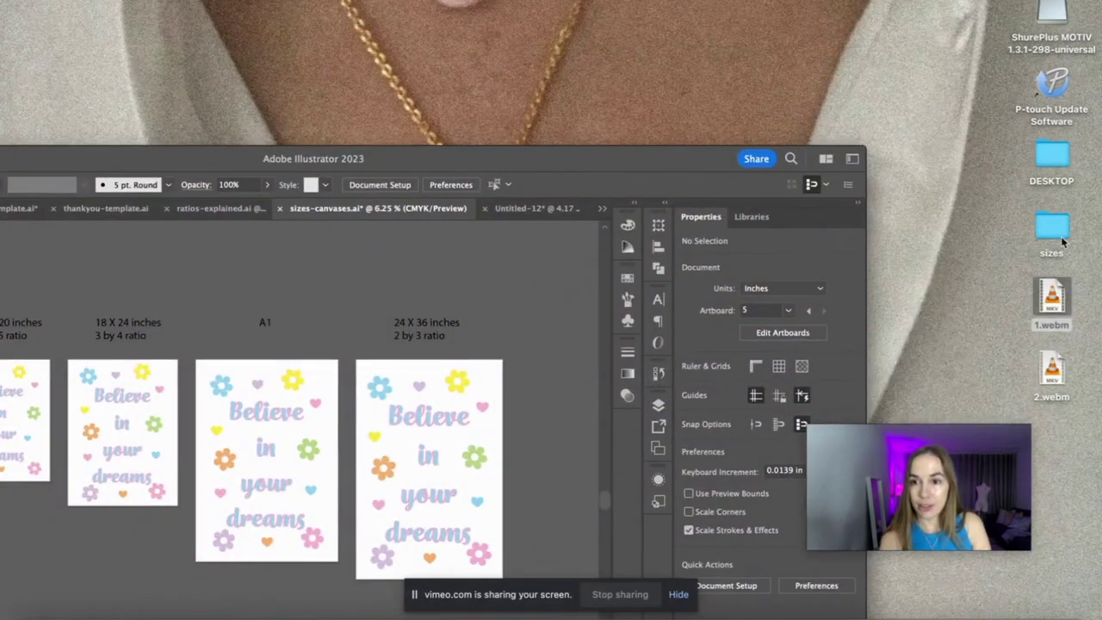
- Open the sizes folder and group the five exported JPGs together
double_click(1065, 251)
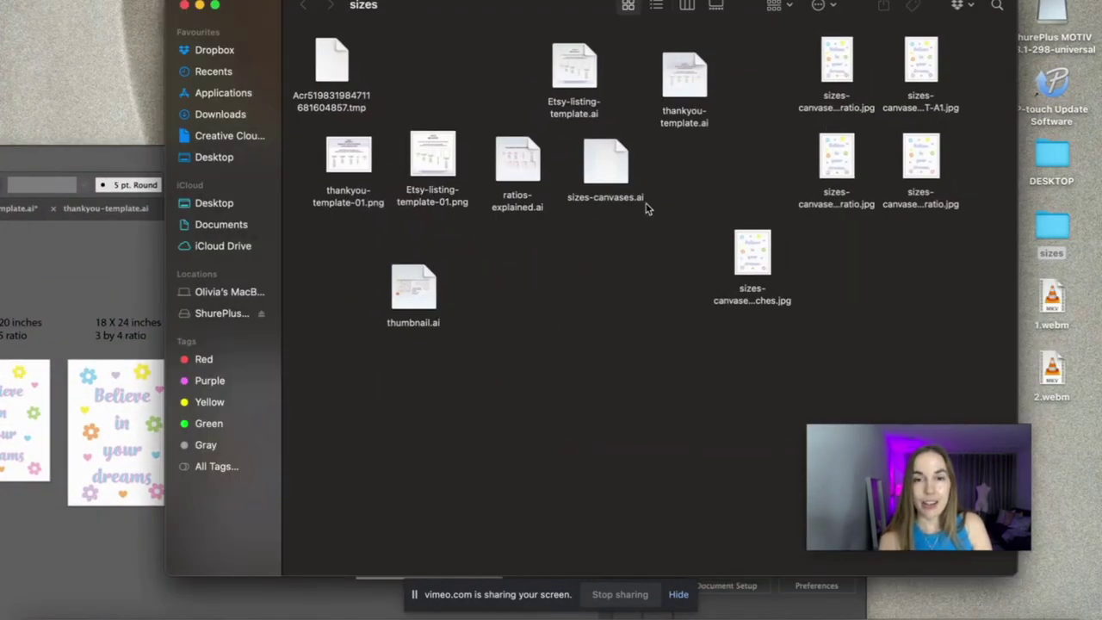
left_click_drag(747, 256, 558, 332)
left_click_drag(799, 42, 734, 420)
left_click_drag(517, 290, 763, 457)
left_click_drag(735, 412, 663, 470)
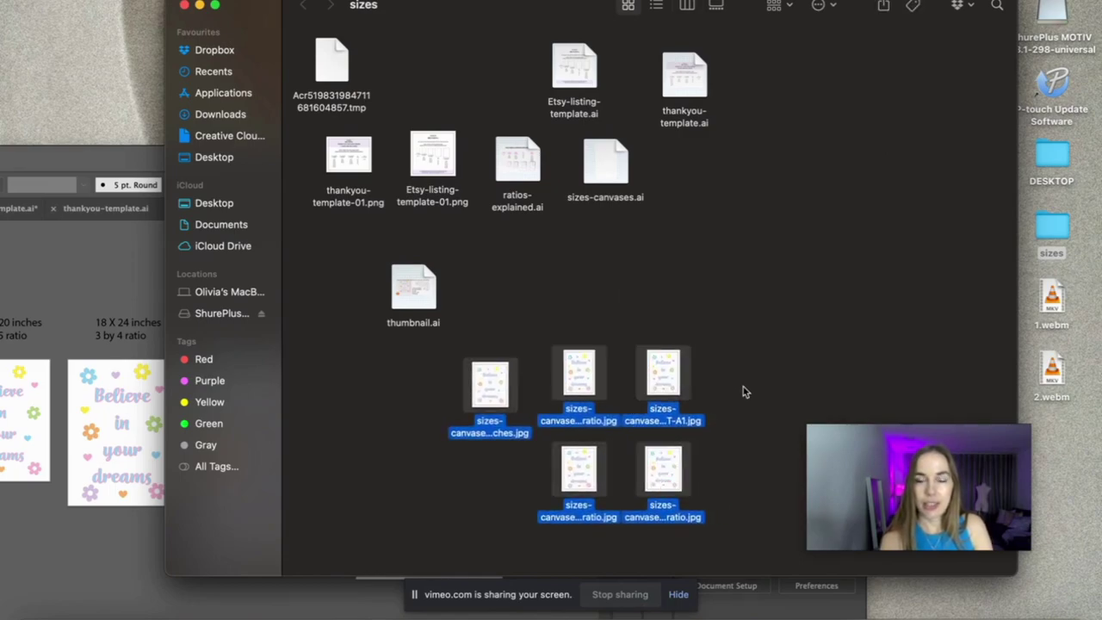
left_click(746, 391)
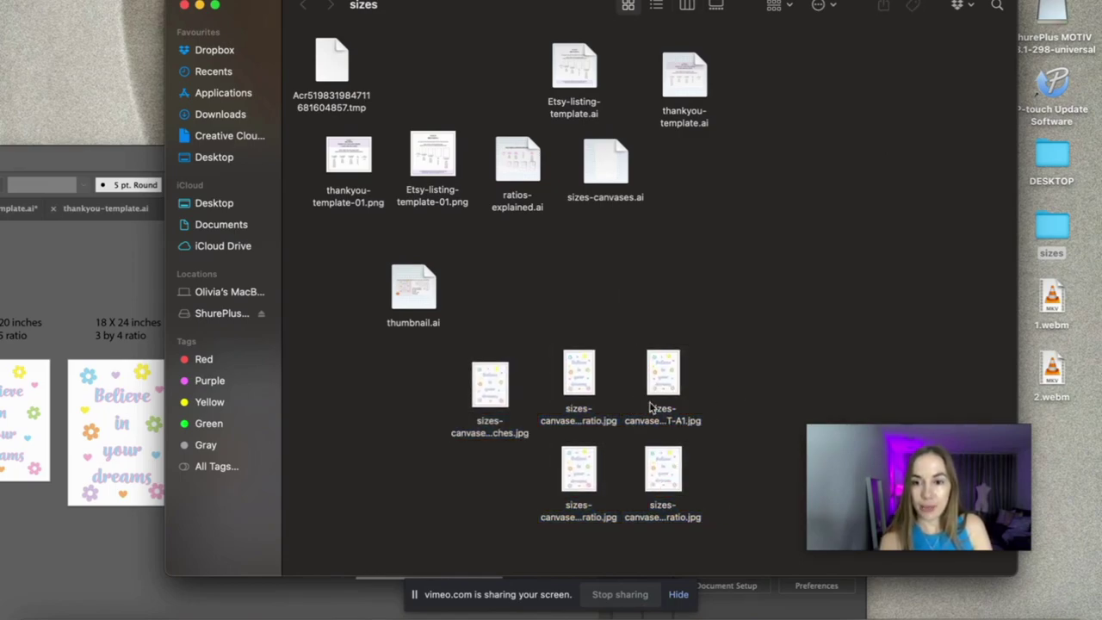
left_click(582, 423)
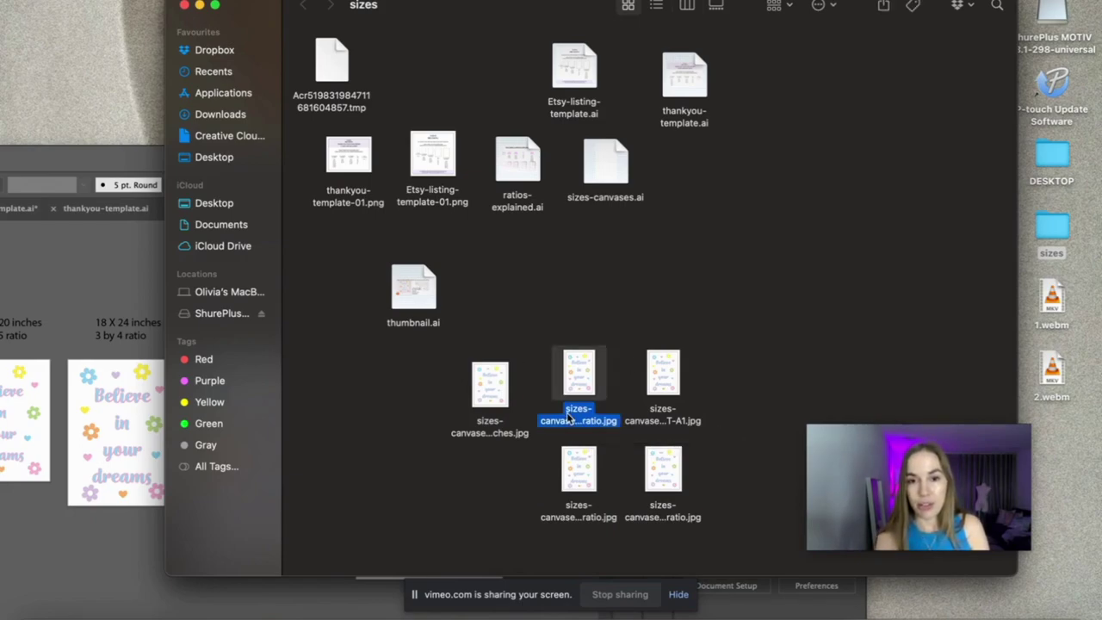
left_click(582, 422)
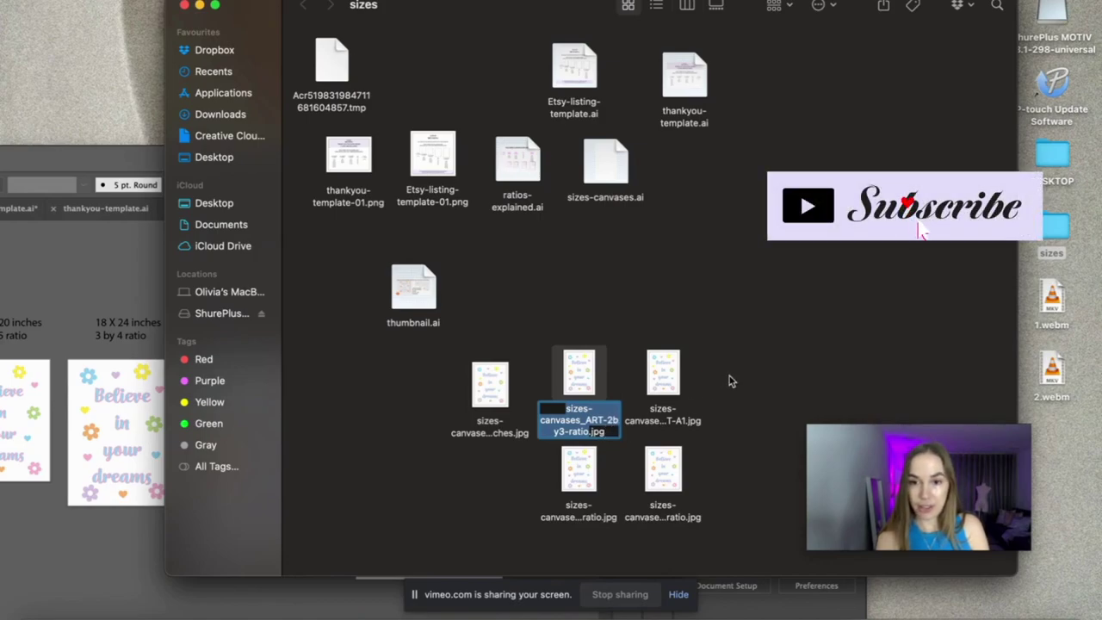
left_click(745, 354)
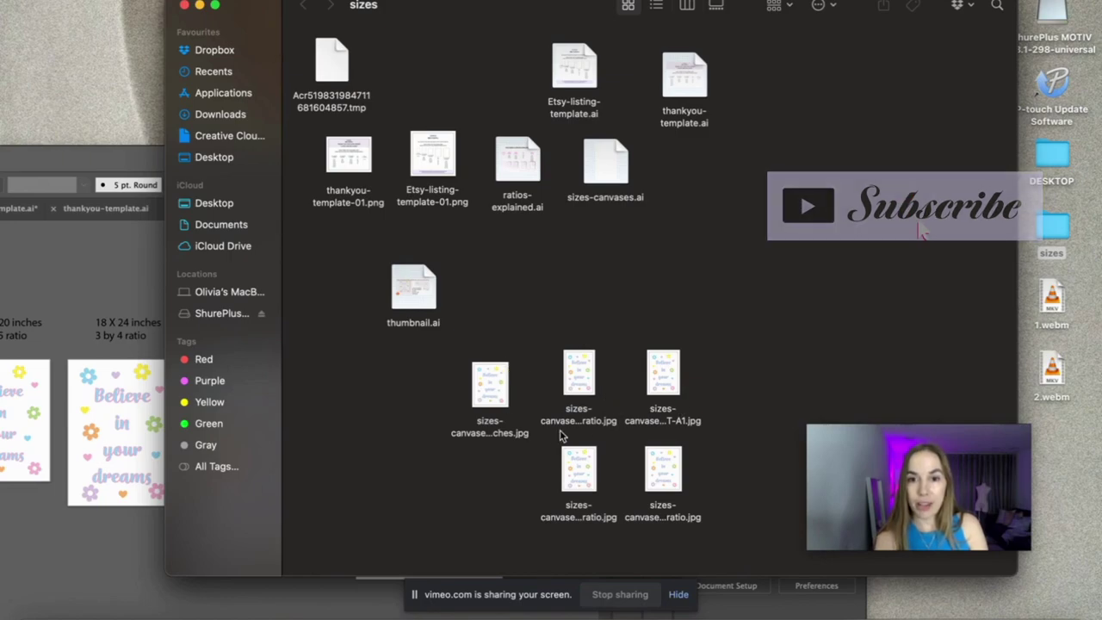
- Move the thank-you and listing PNGs beside the JPGs and preview Etsy-listing-template-01.png
left_click_drag(301, 120, 823, 366)
left_click(840, 292)
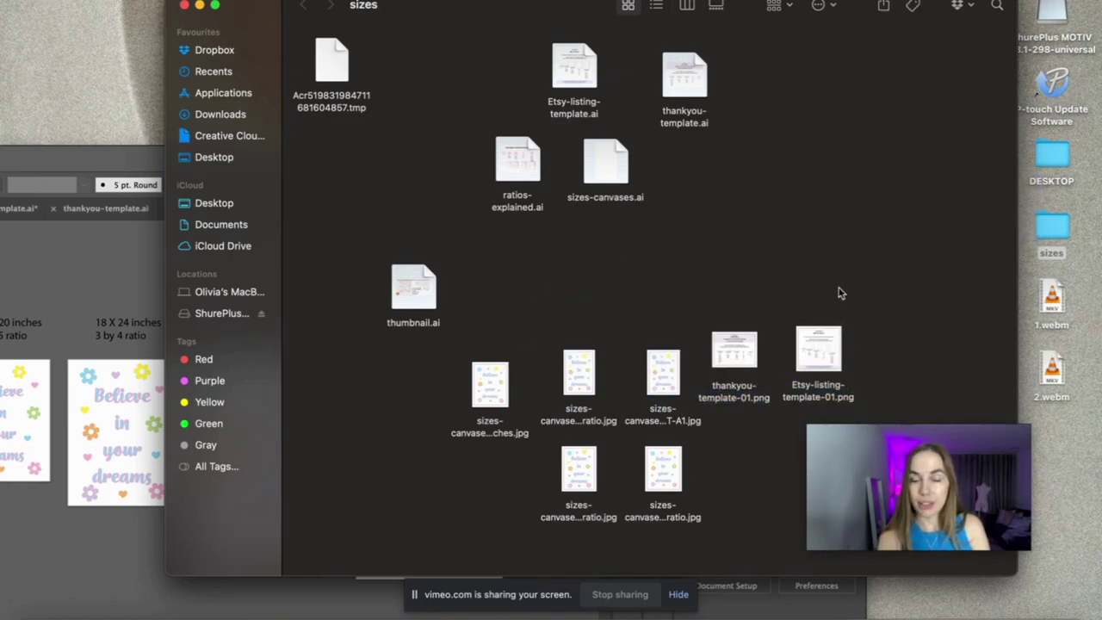
left_click(825, 347)
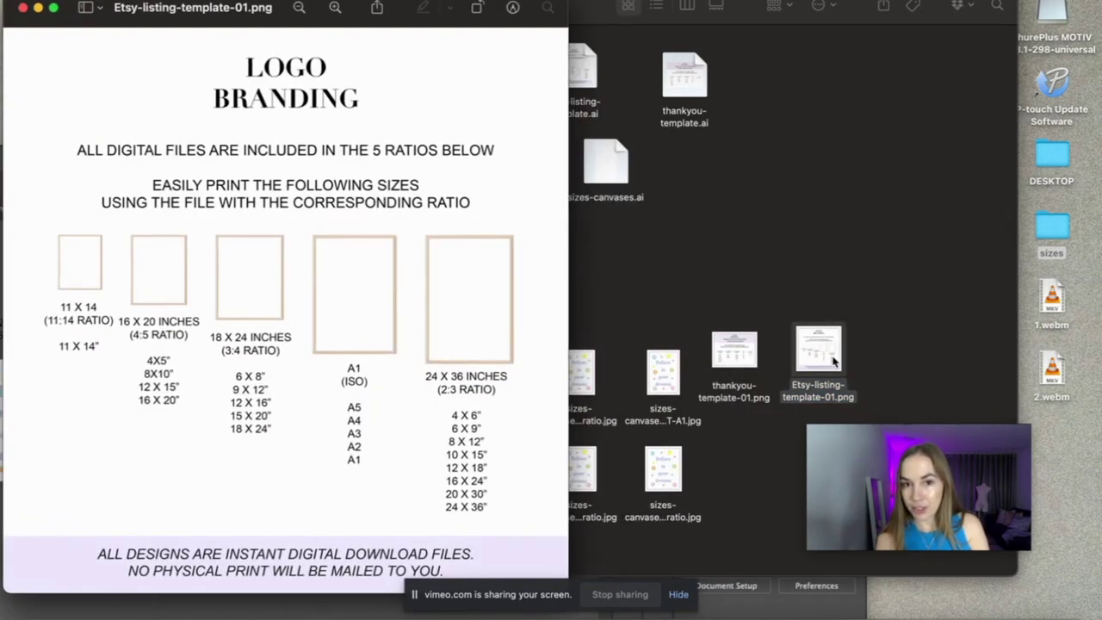
- Close the listing preview, then view thankyou-template-01.png in a resized Preview window and close it
left_click(23, 8)
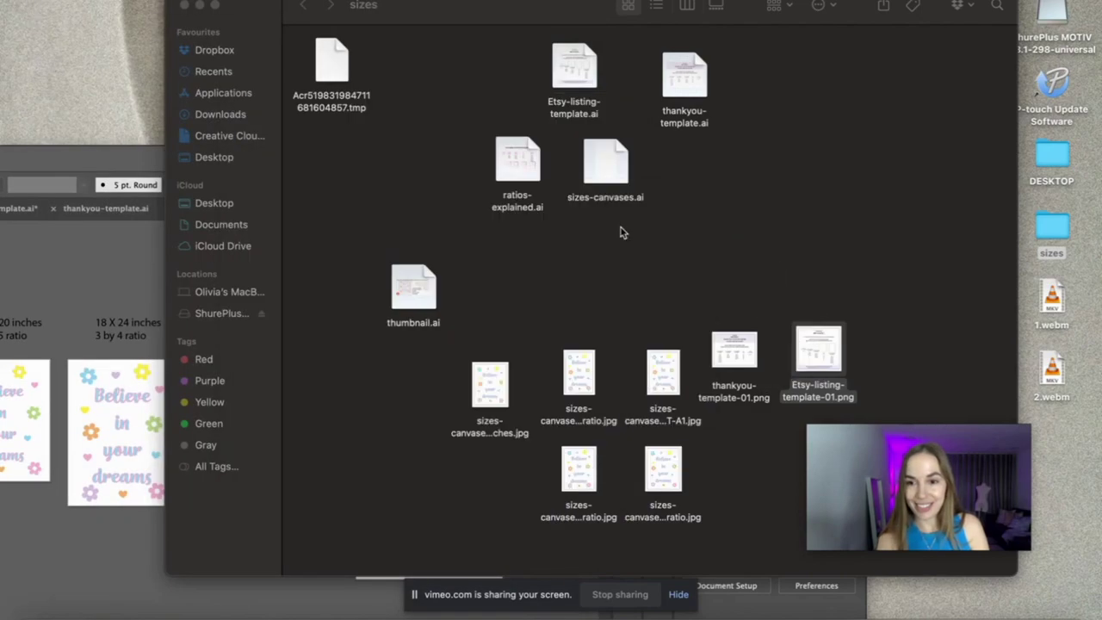
left_click(735, 349)
double_click(735, 349)
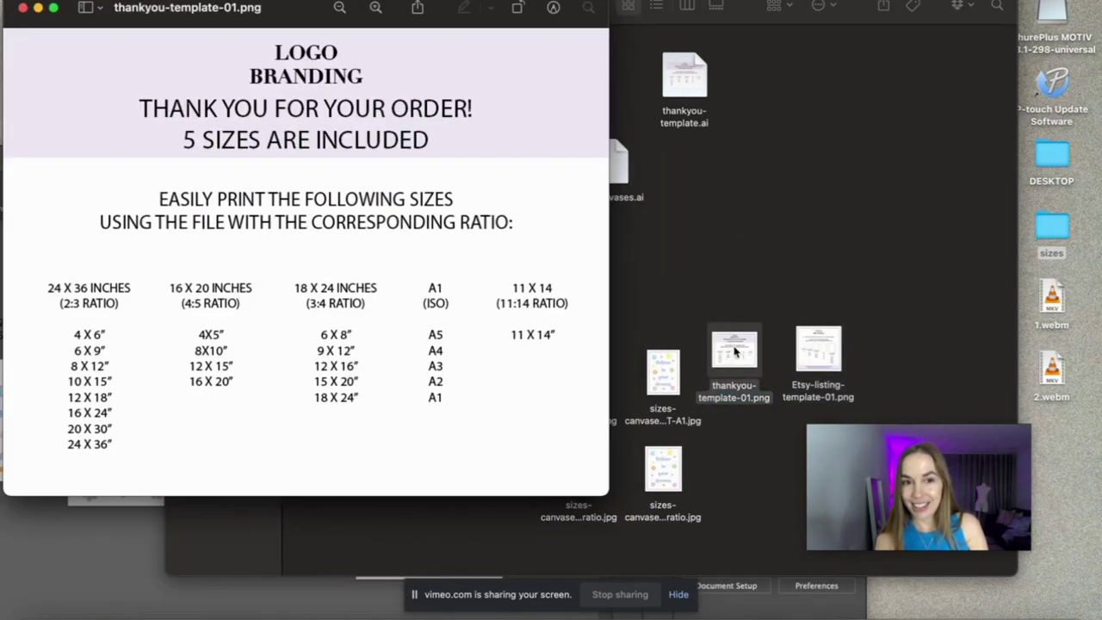
left_click_drag(608, 493, 495, 363)
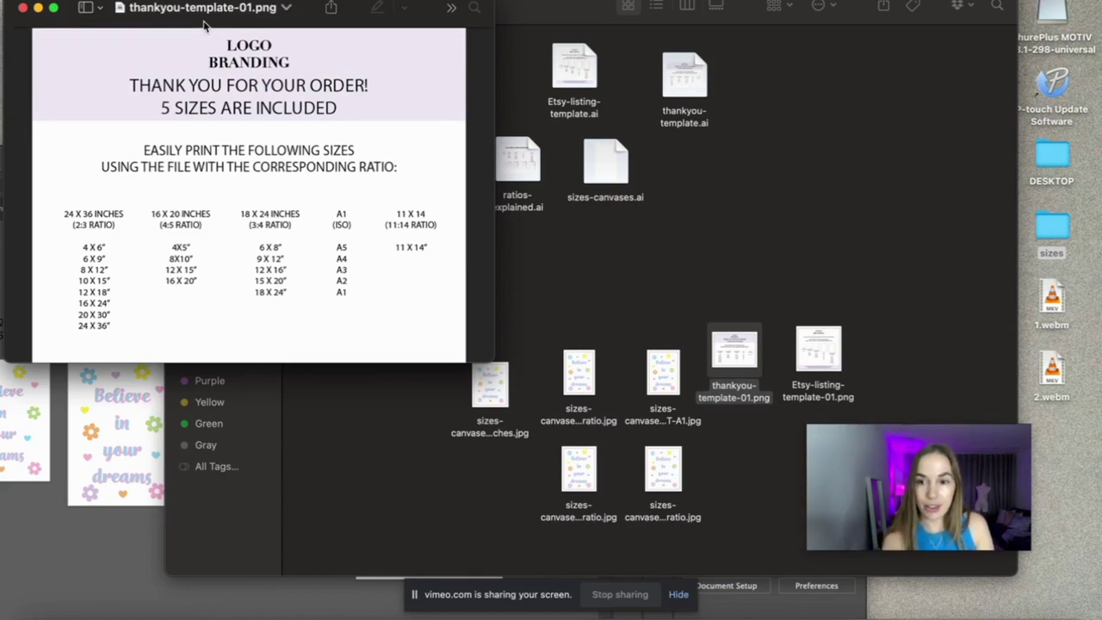
left_click_drag(204, 25, 166, 29)
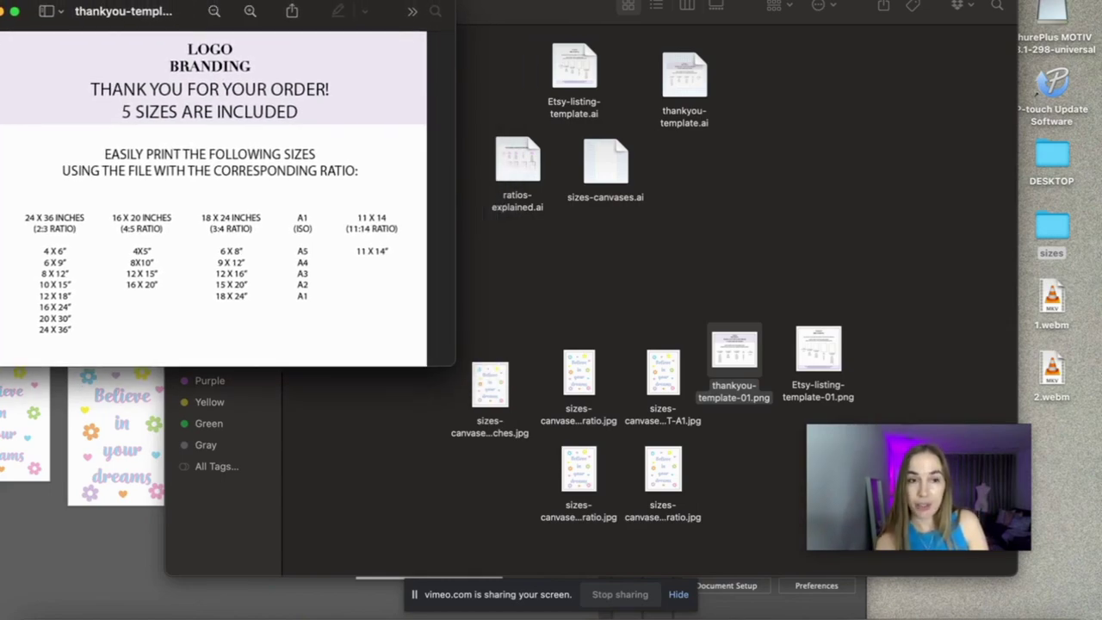
left_click(62, 11)
left_click(178, 25)
left_click_drag(177, 30, 232, 22)
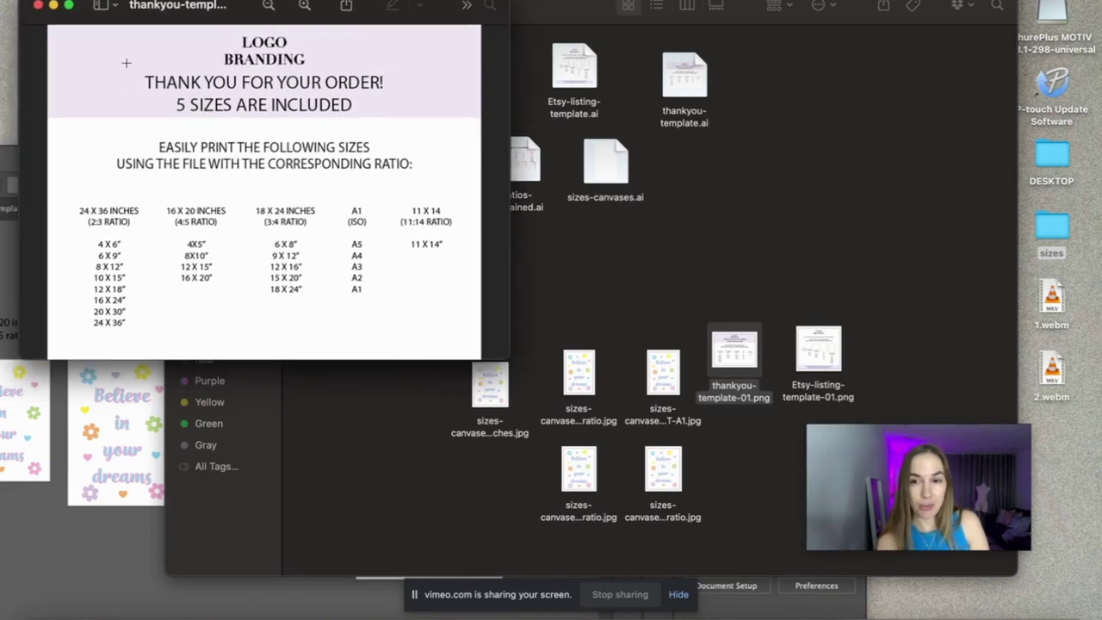
left_click(37, 7)
- Move Etsy-listing-template-01.png aside and select thankyou-template-01.png with the five JPGs
left_click_drag(818, 354, 844, 185)
left_click_drag(740, 369, 737, 479)
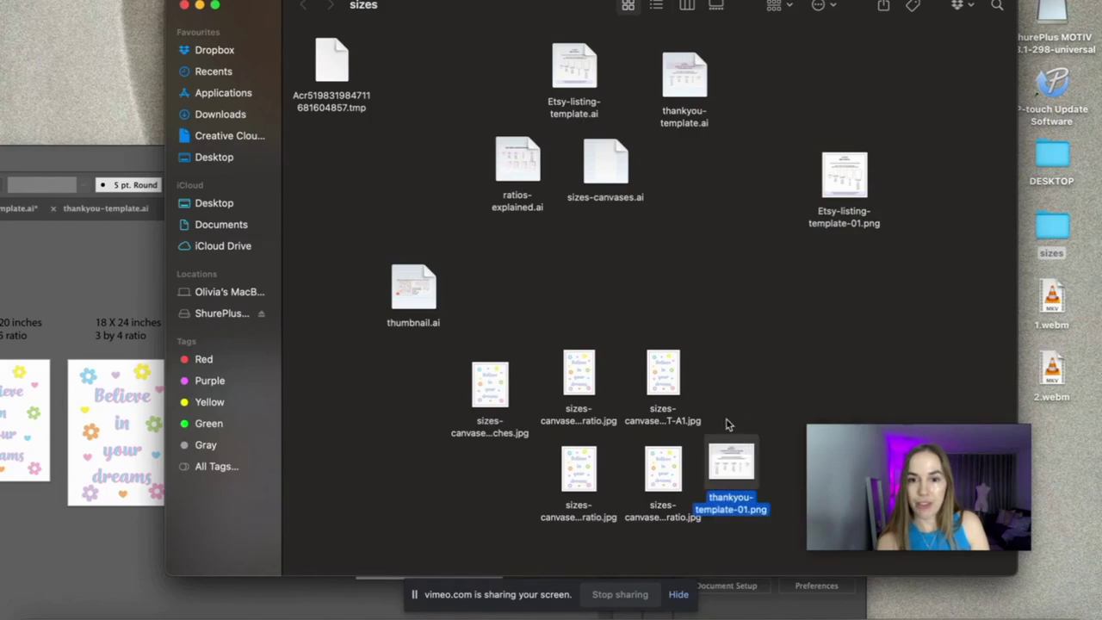
left_click_drag(480, 324, 809, 536)
- Compress the six selected files into a zip and rename the archive to Art.zip
right_click(733, 472)
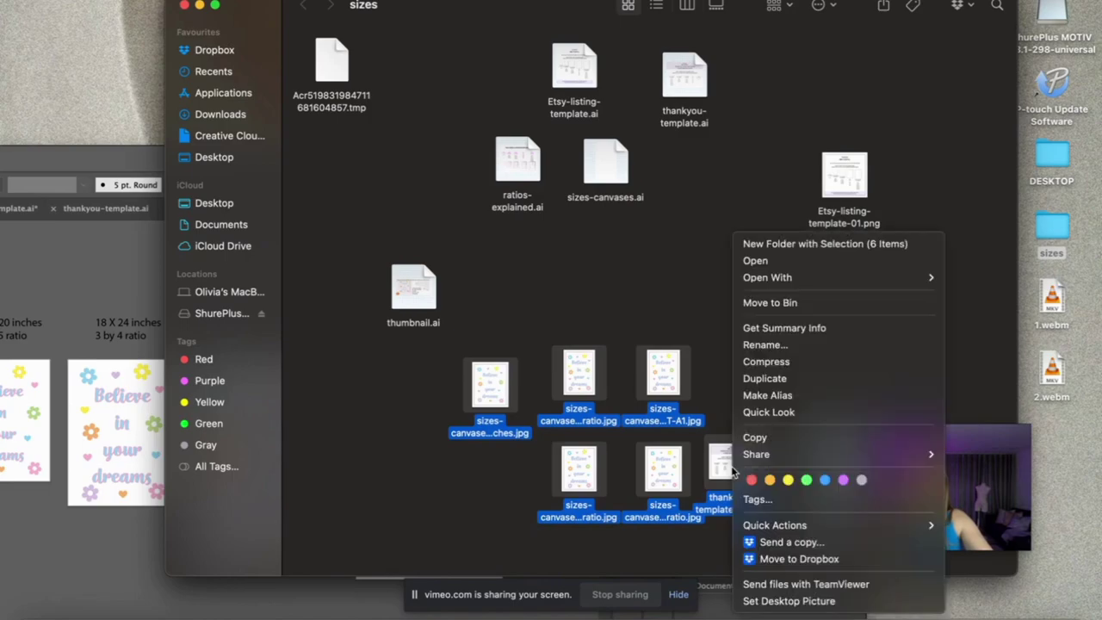
left_click(799, 361)
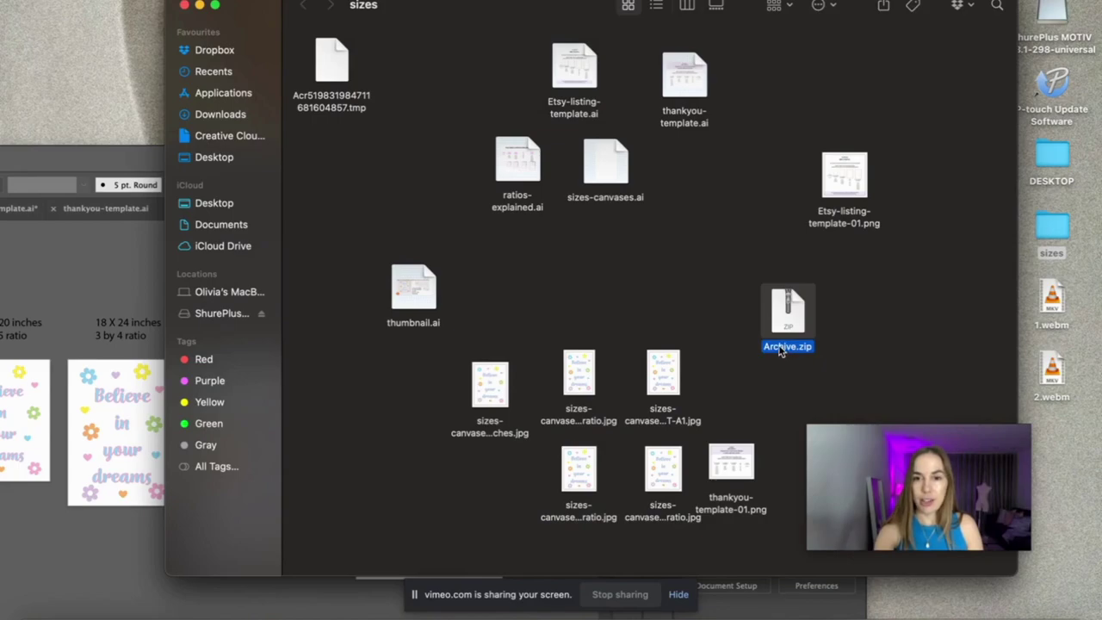
left_click(781, 347)
type("Art")
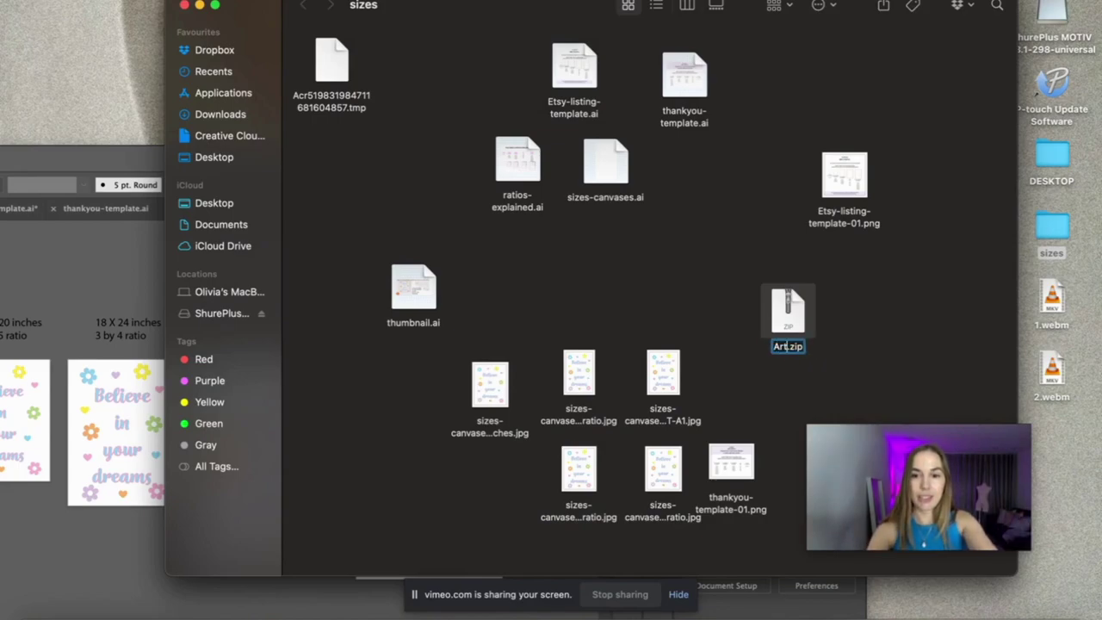
key("Return")
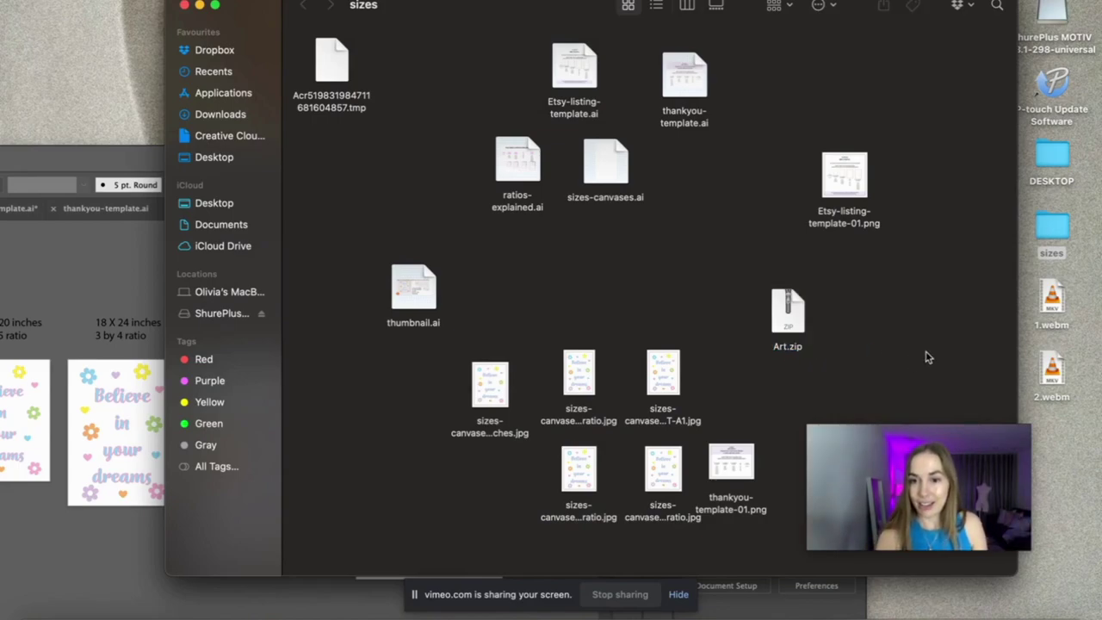
left_click_drag(785, 336, 764, 353)
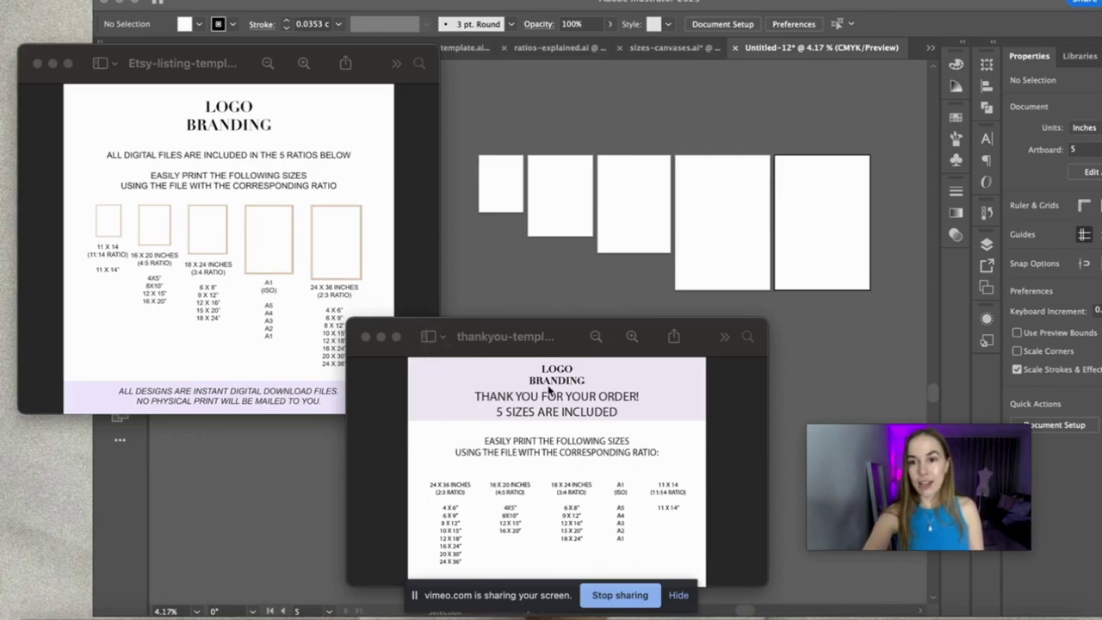
- Position the thankyou-template-01.png Preview window beside the Etsy listing image window
left_click_drag(534, 342, 470, 330)
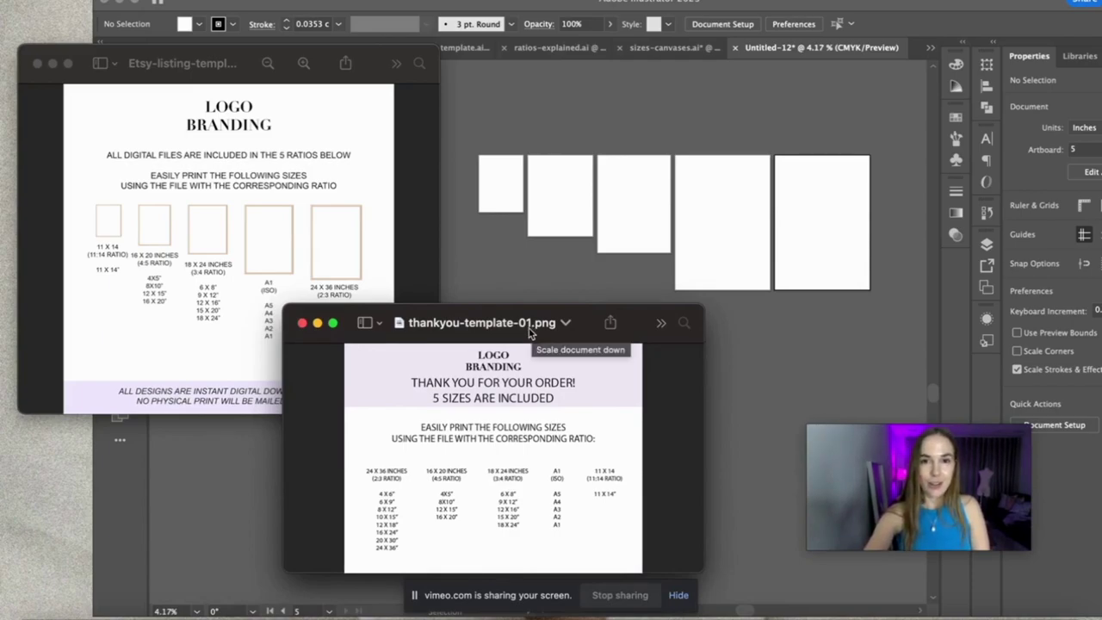
left_click_drag(479, 325, 468, 322)
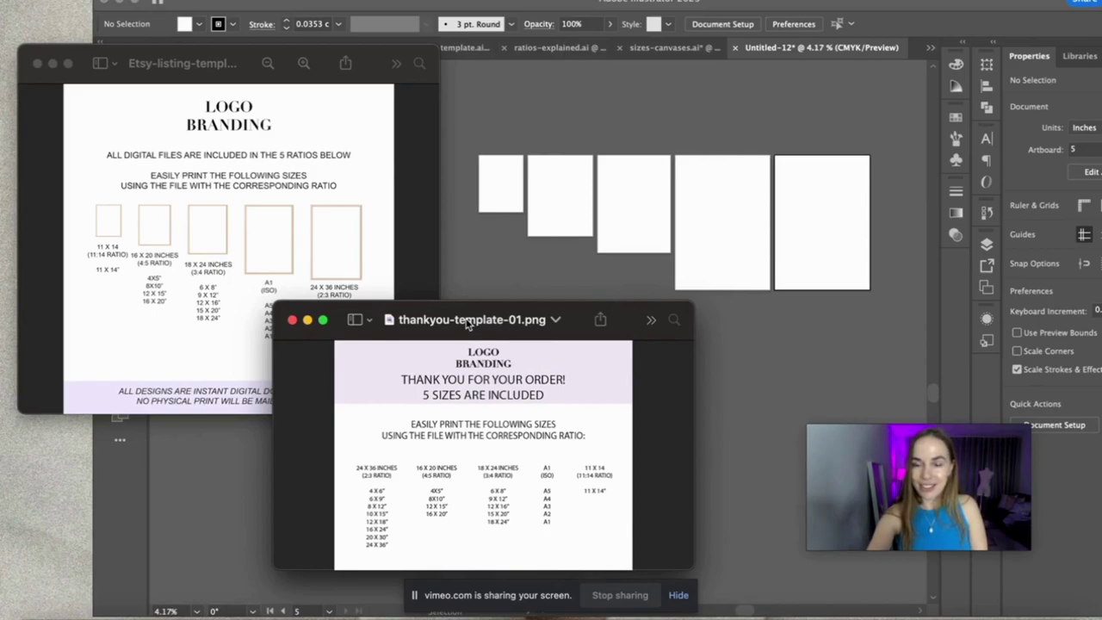